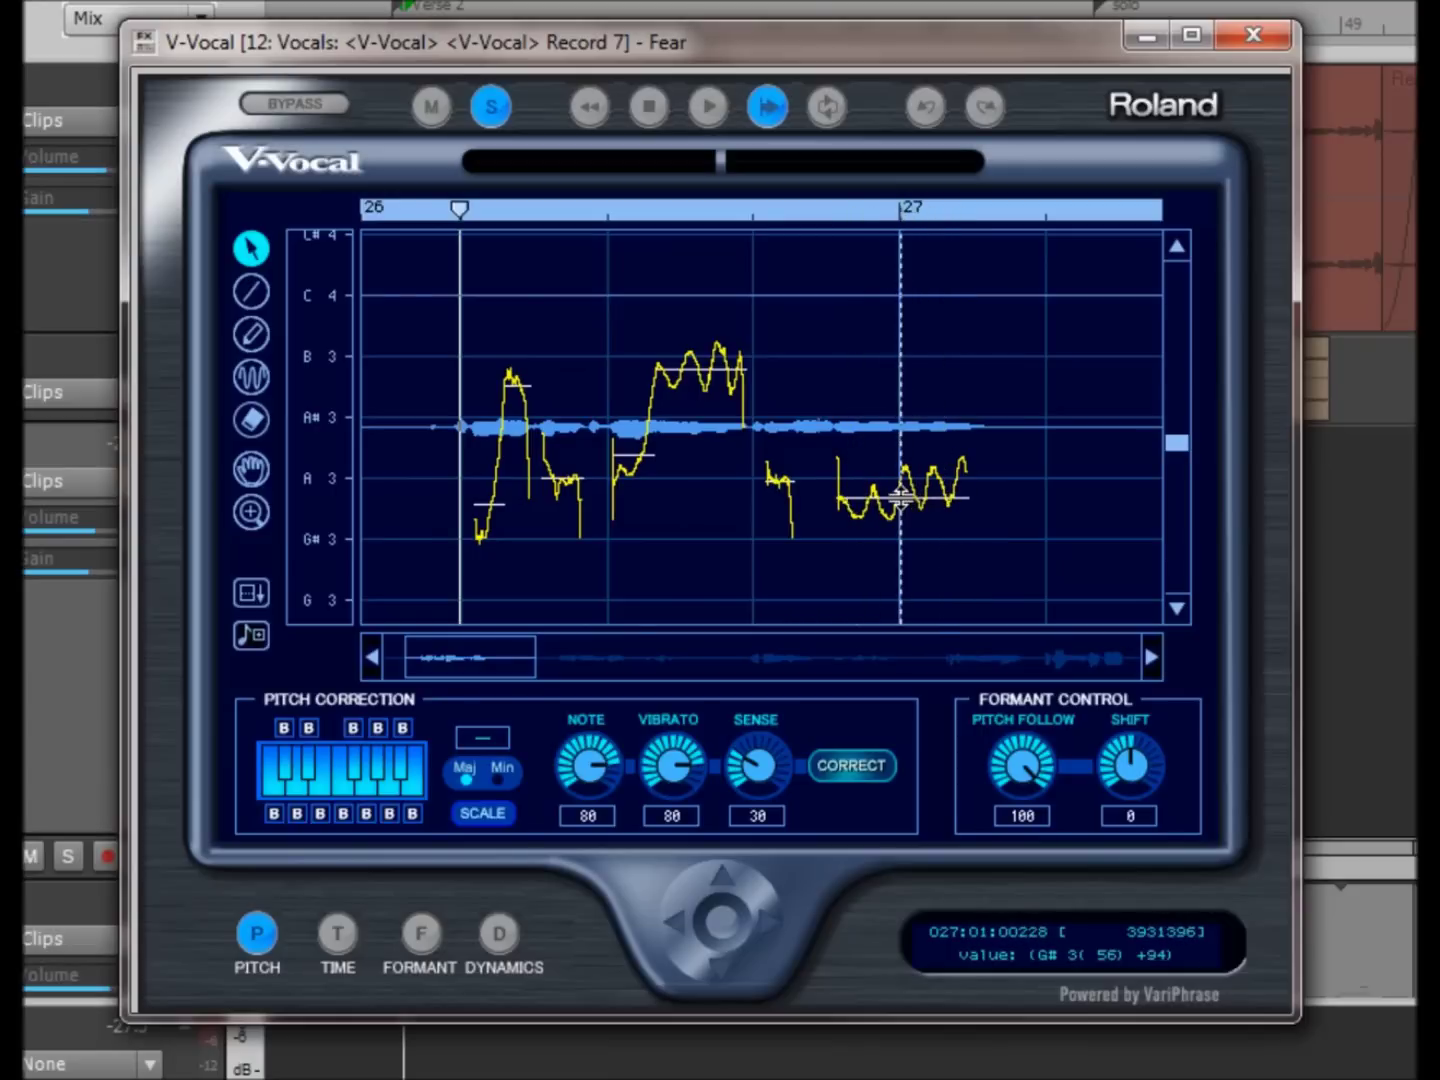
Raise the final sustained note near bar 27 to A3, test lowering its first part, then undo
drag(900, 497, 900, 481)
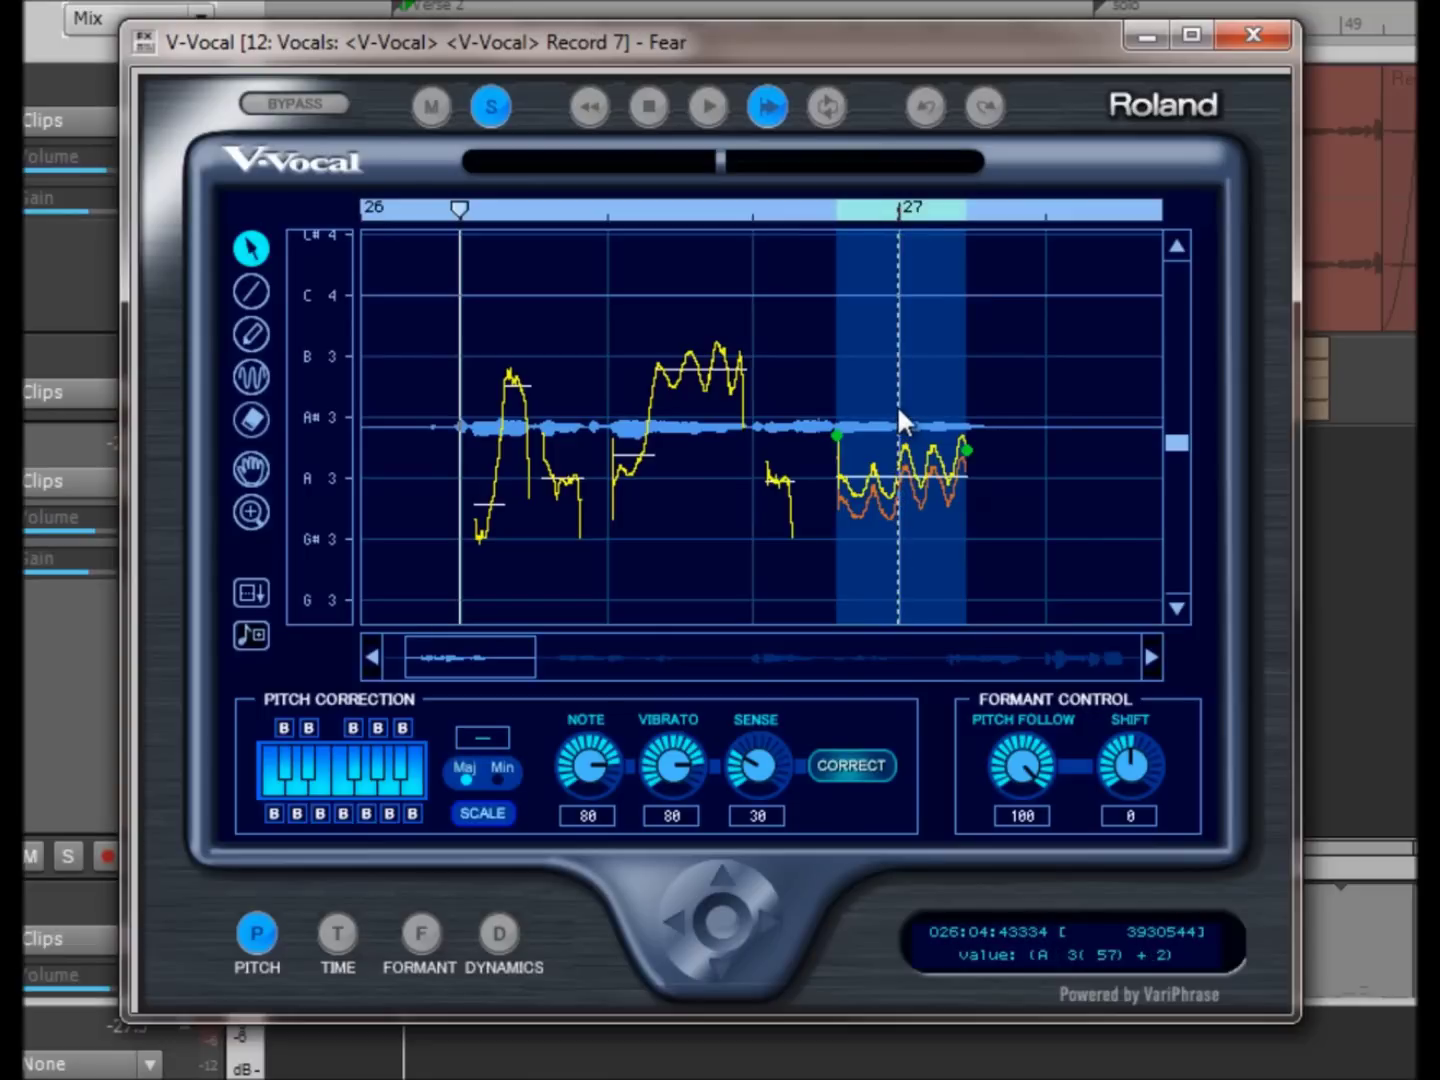
drag(899, 404, 837, 414)
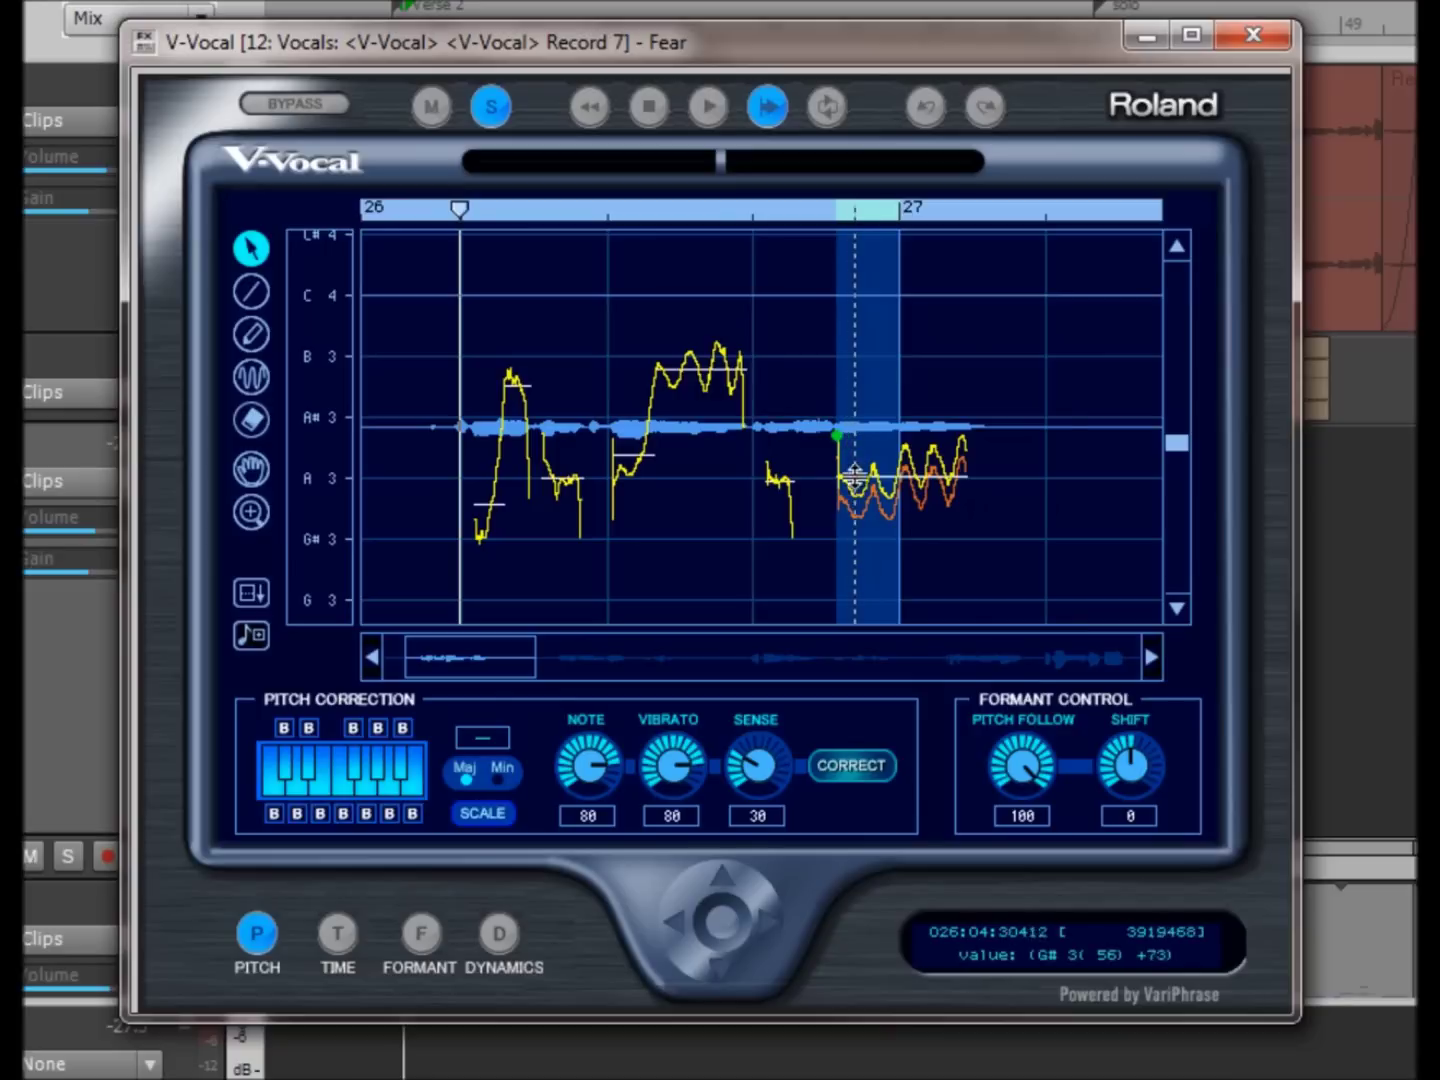
drag(875, 479, 988, 479)
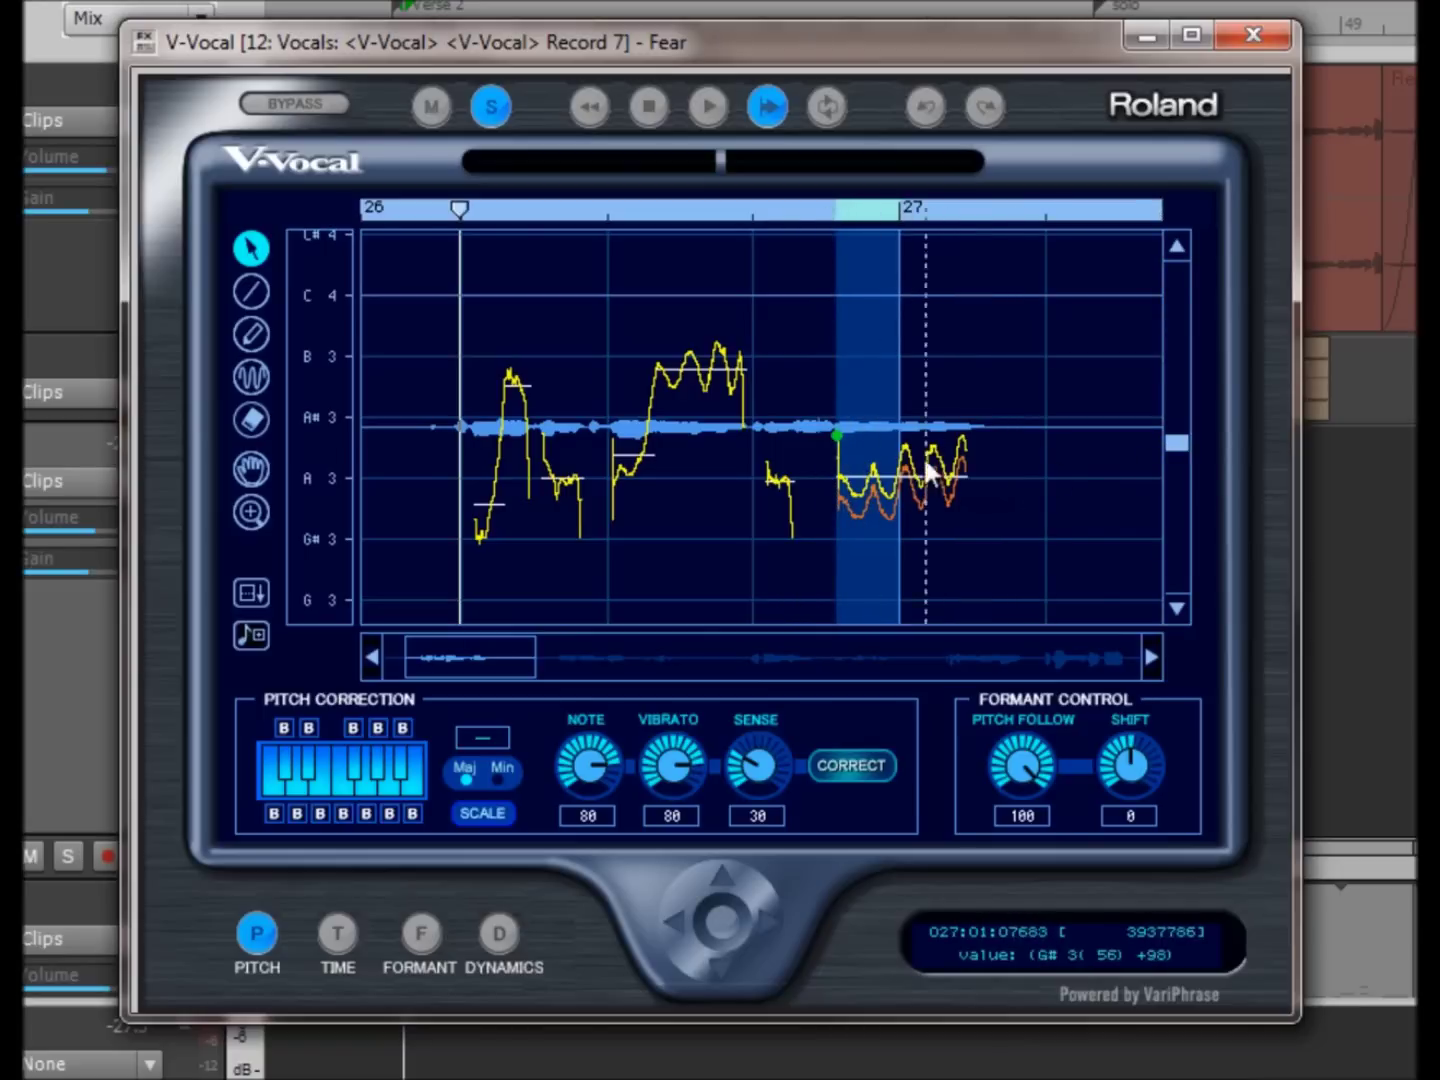
drag(842, 457, 842, 472)
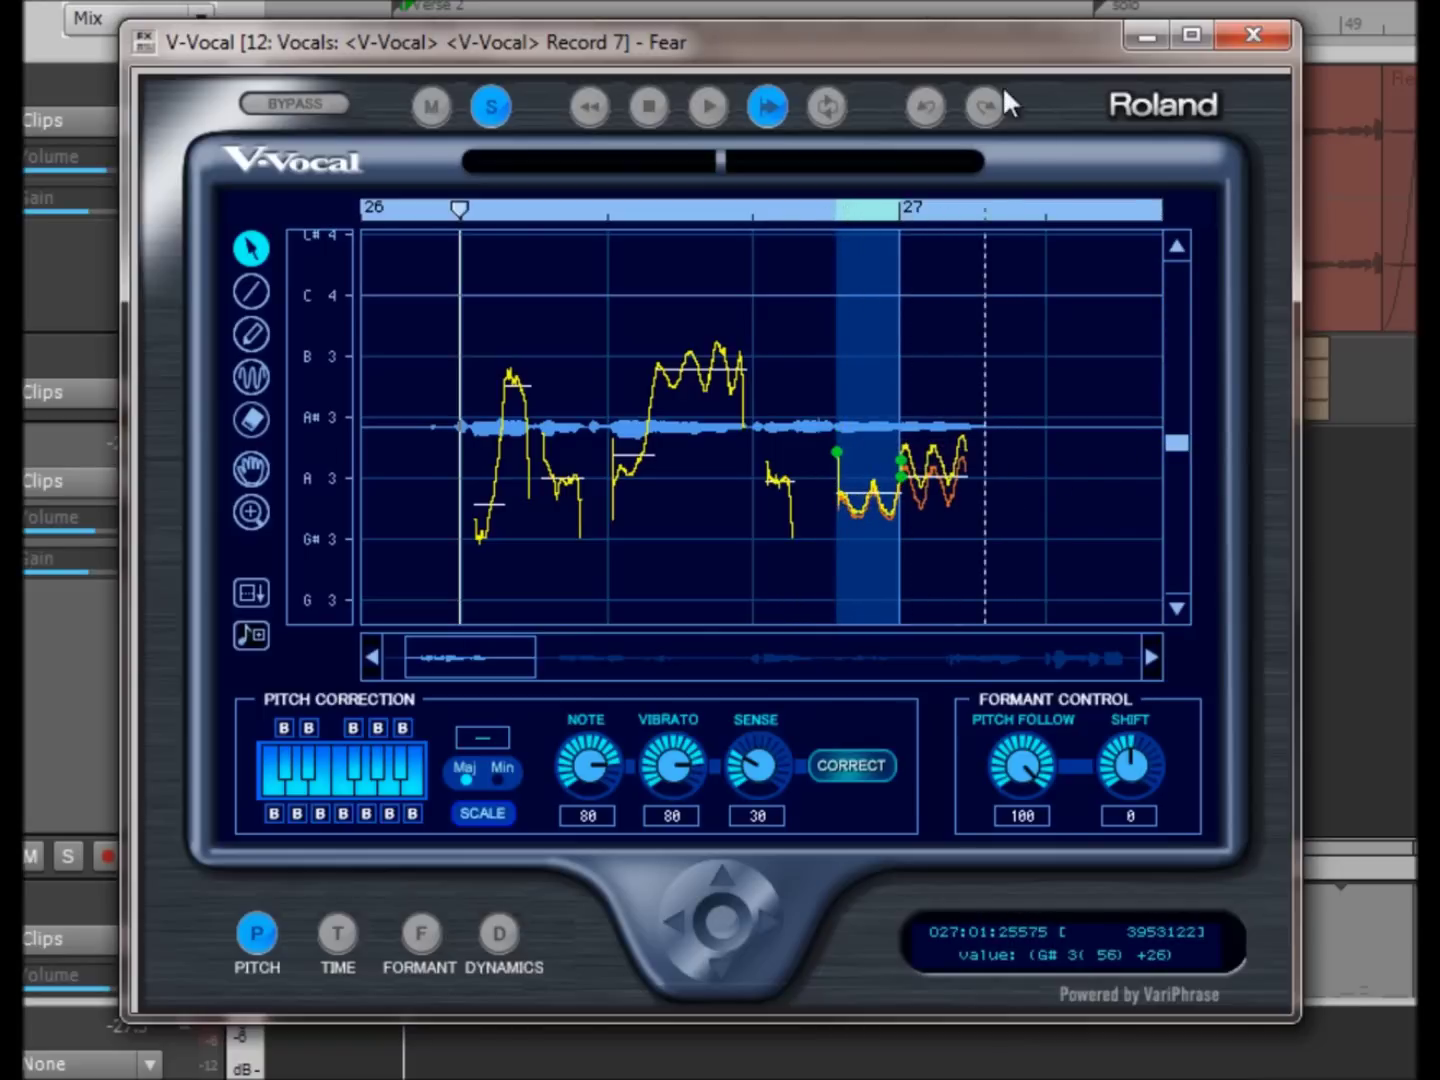
click(923, 103)
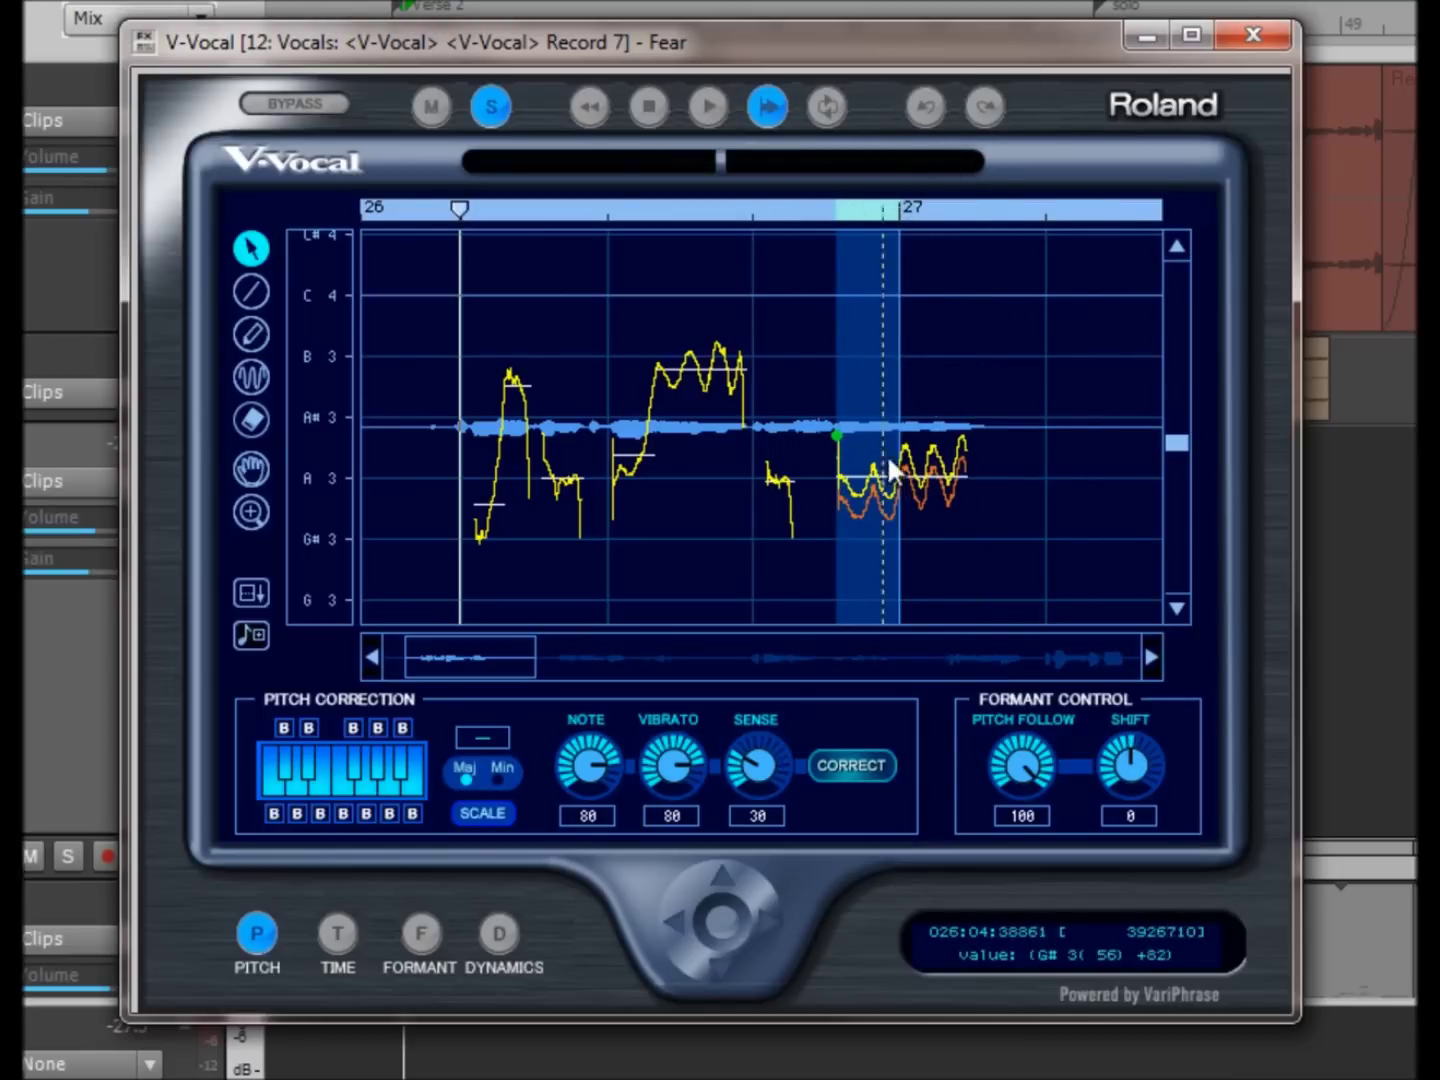
click(936, 334)
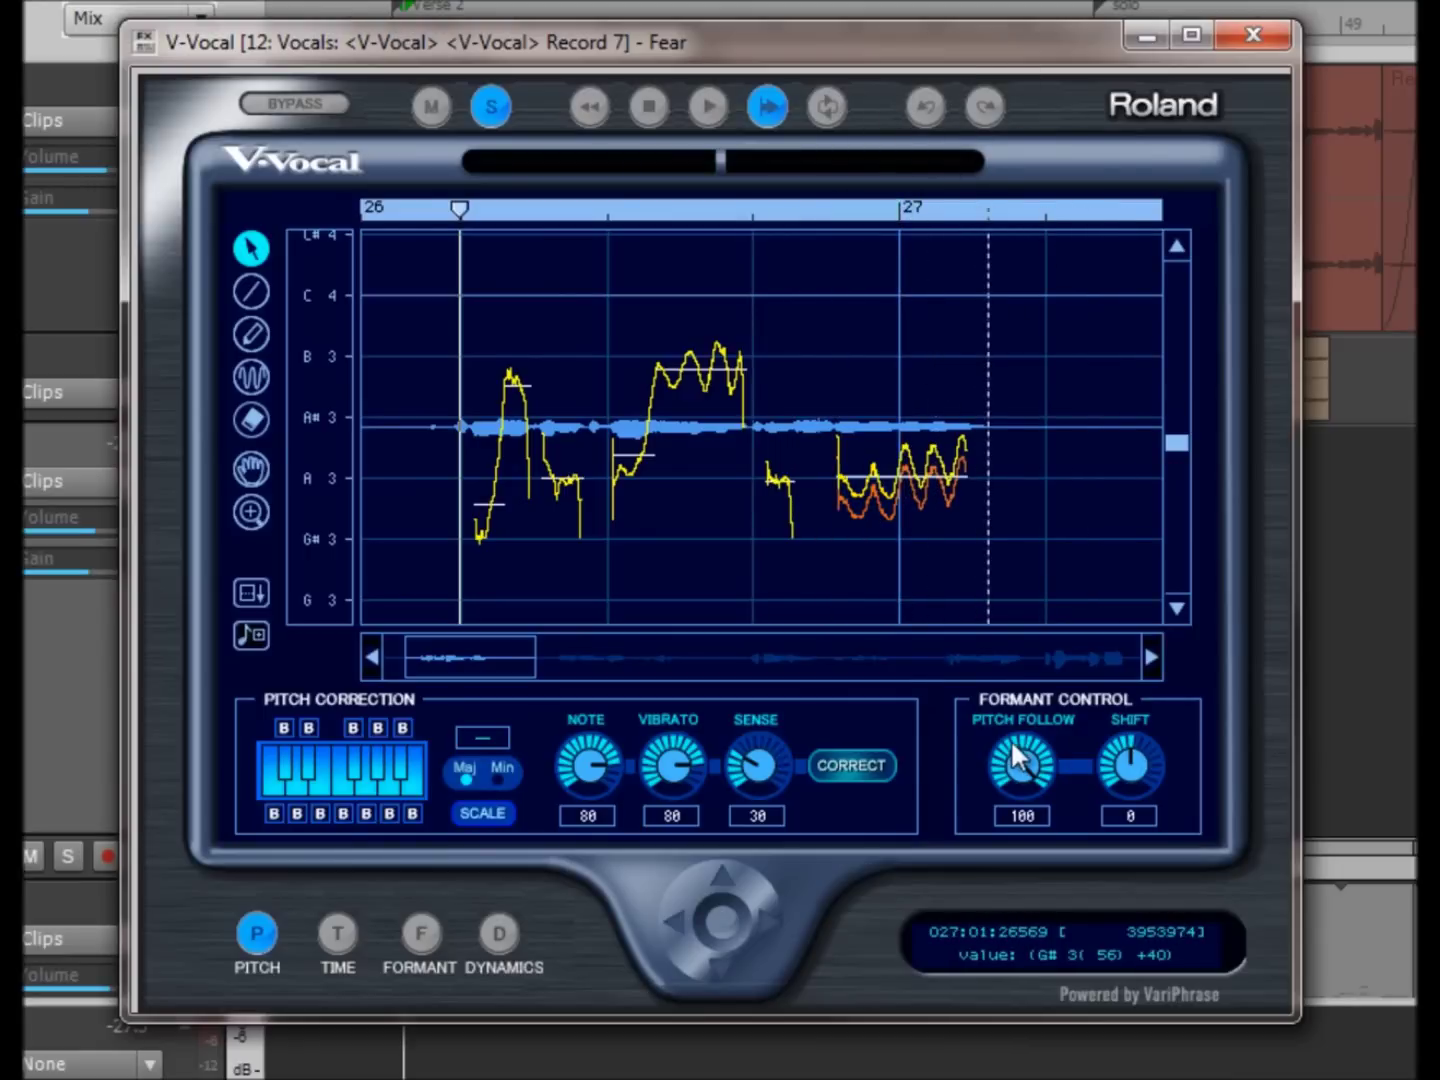
click(912, 468)
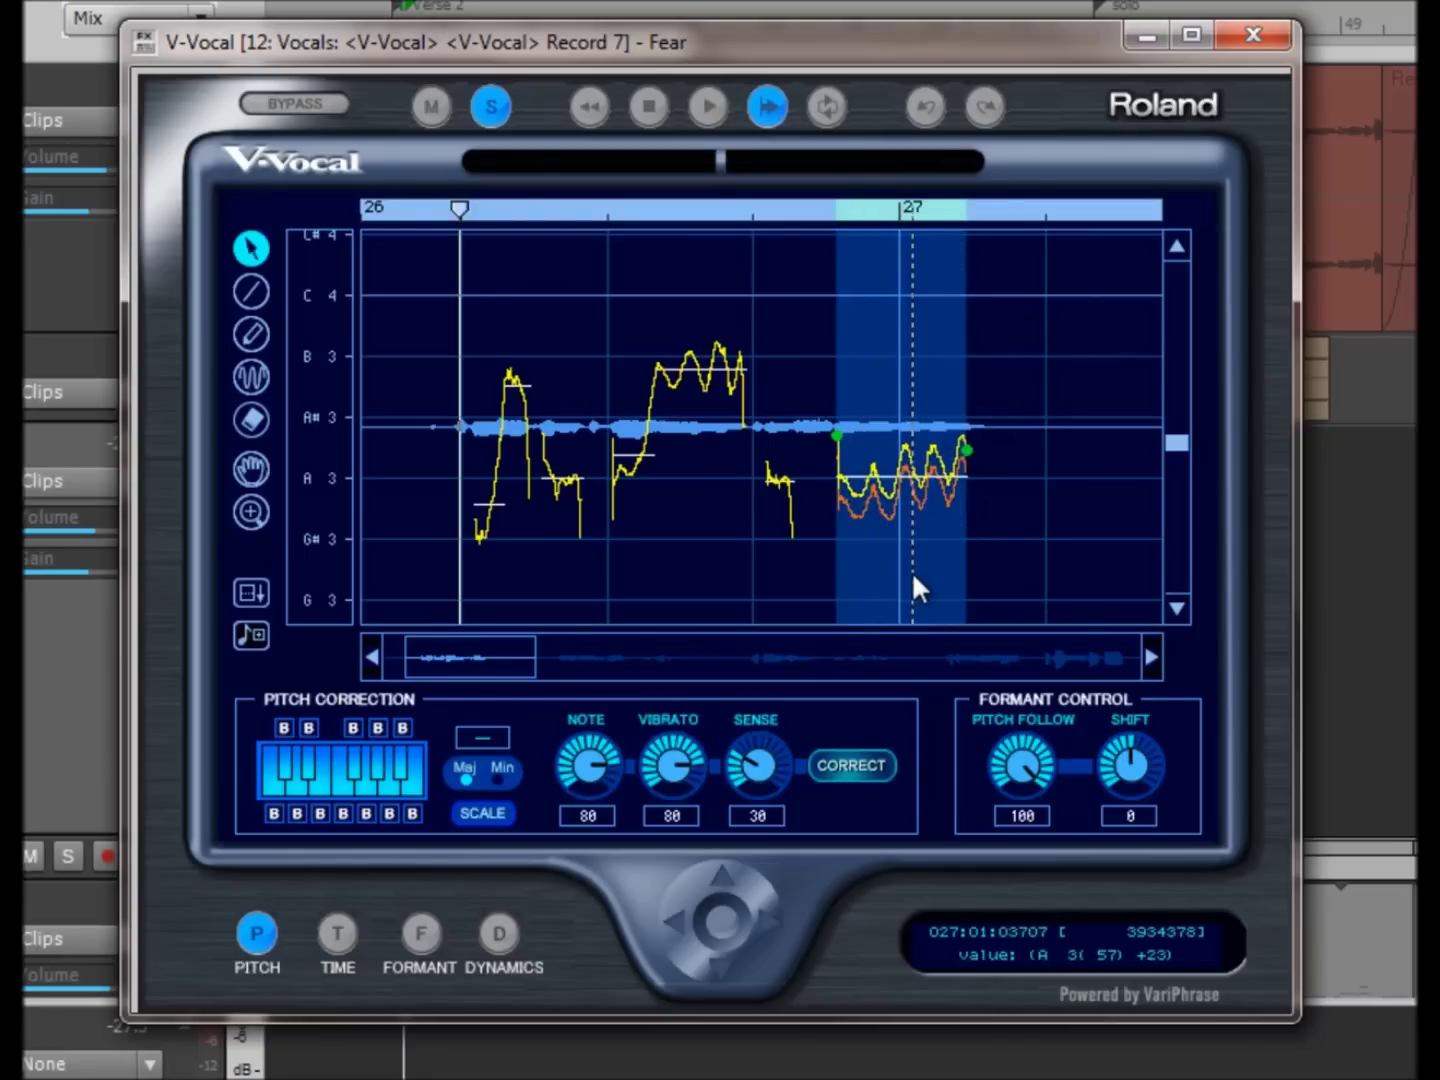
click(706, 108)
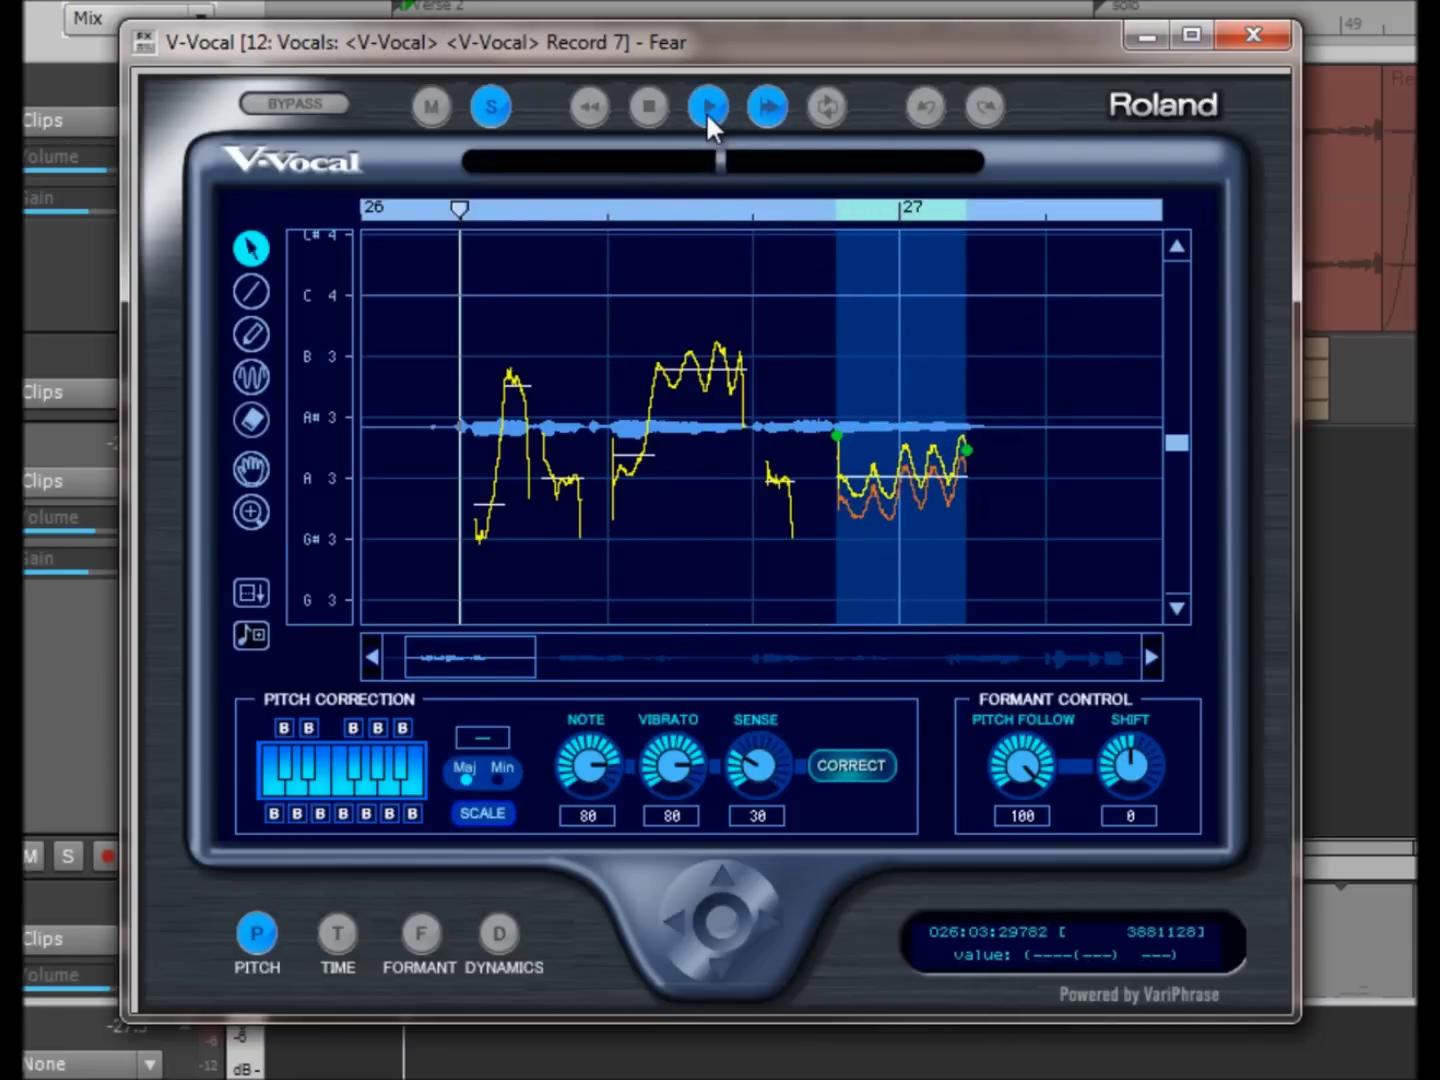
click(655, 111)
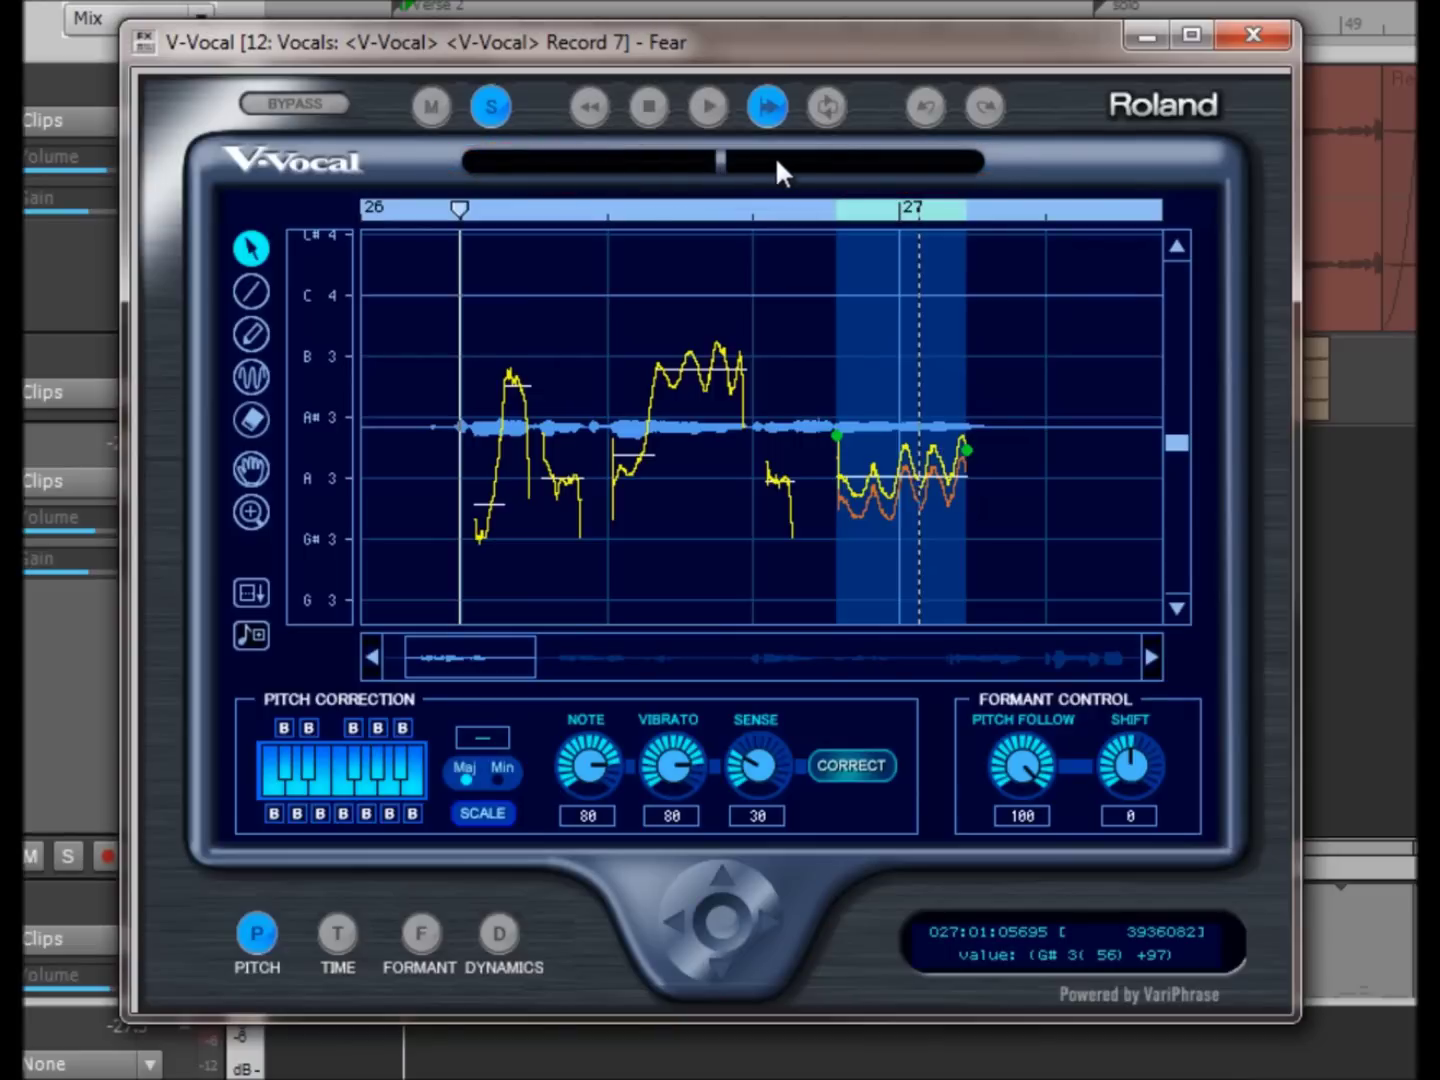
click(811, 209)
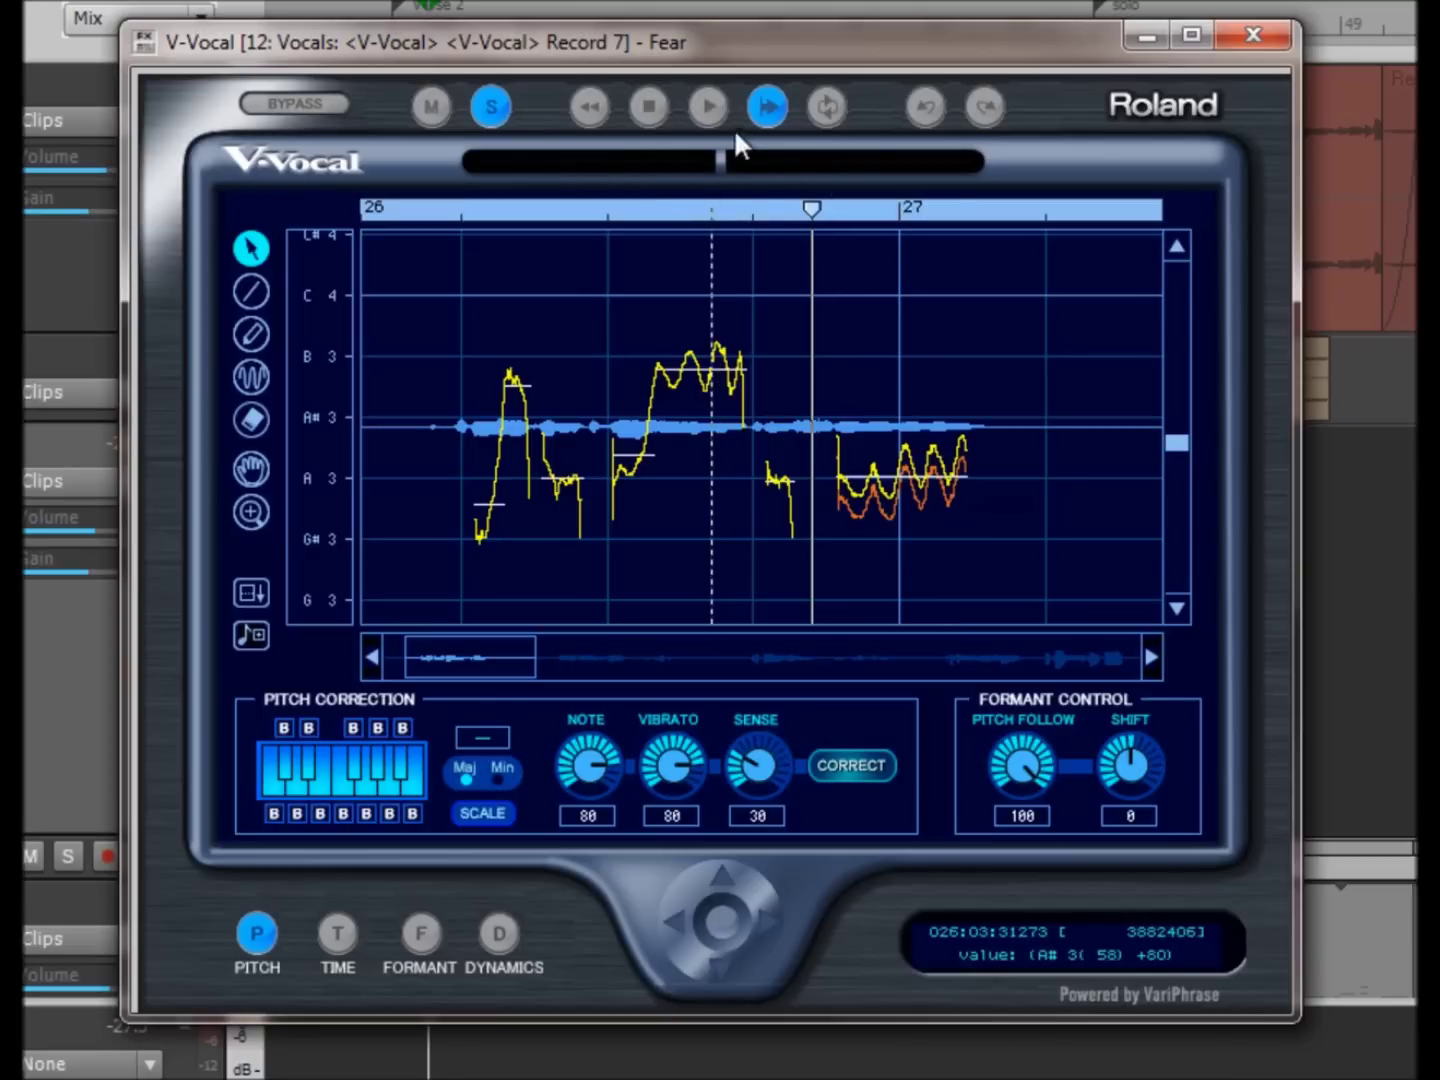
click(707, 104)
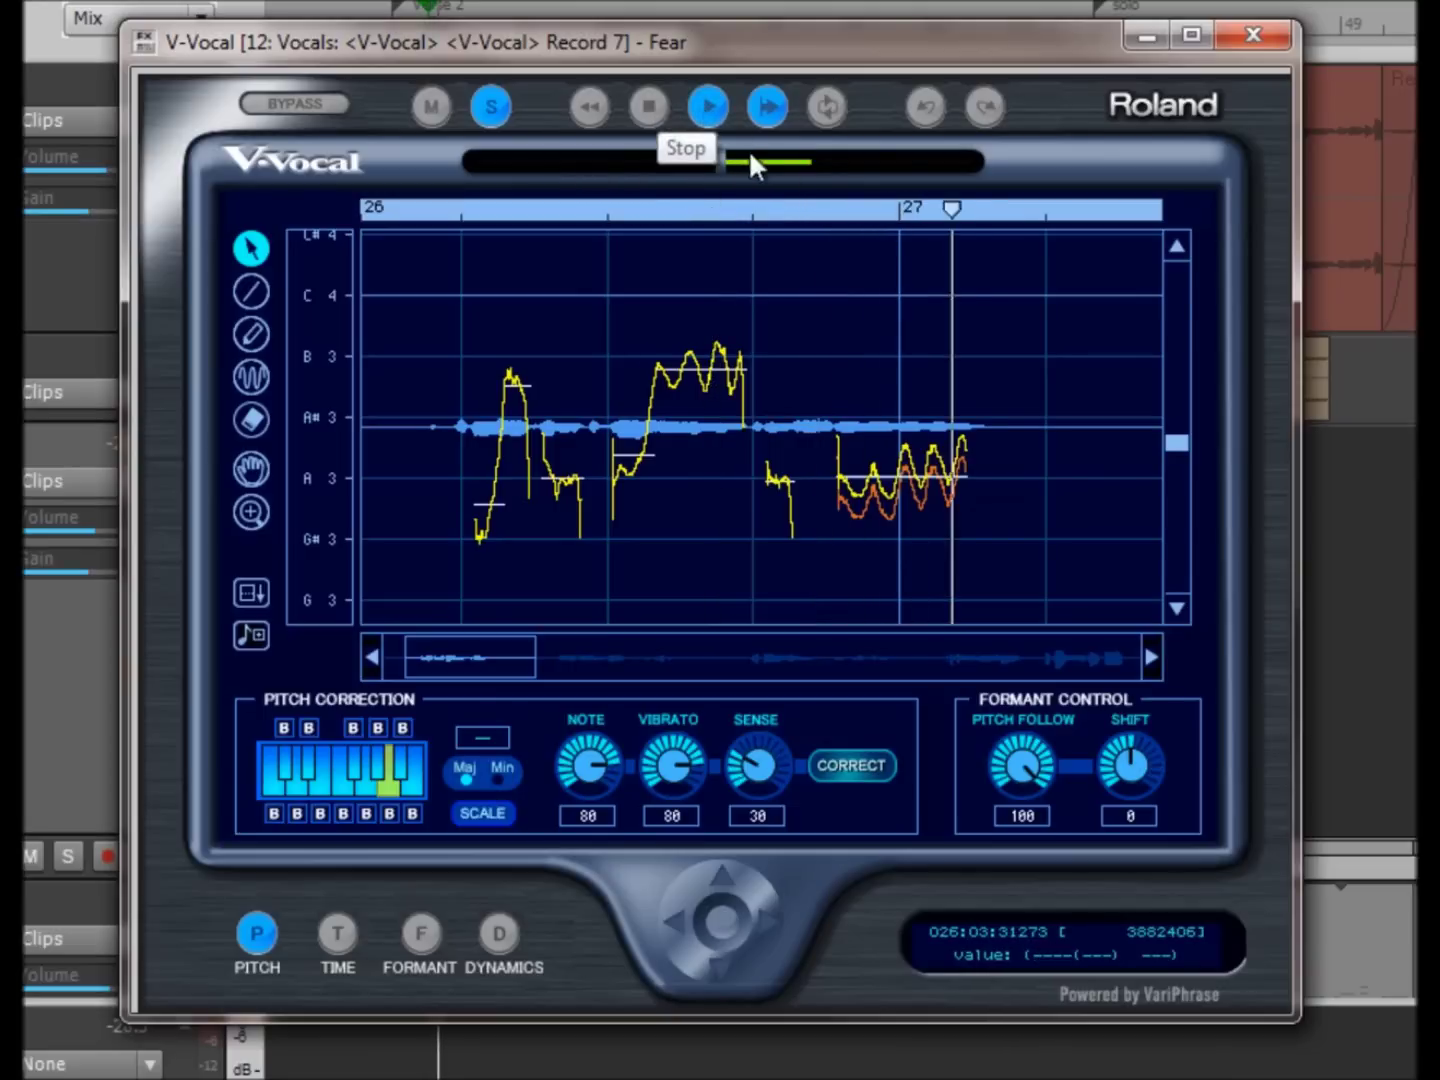
click(649, 103)
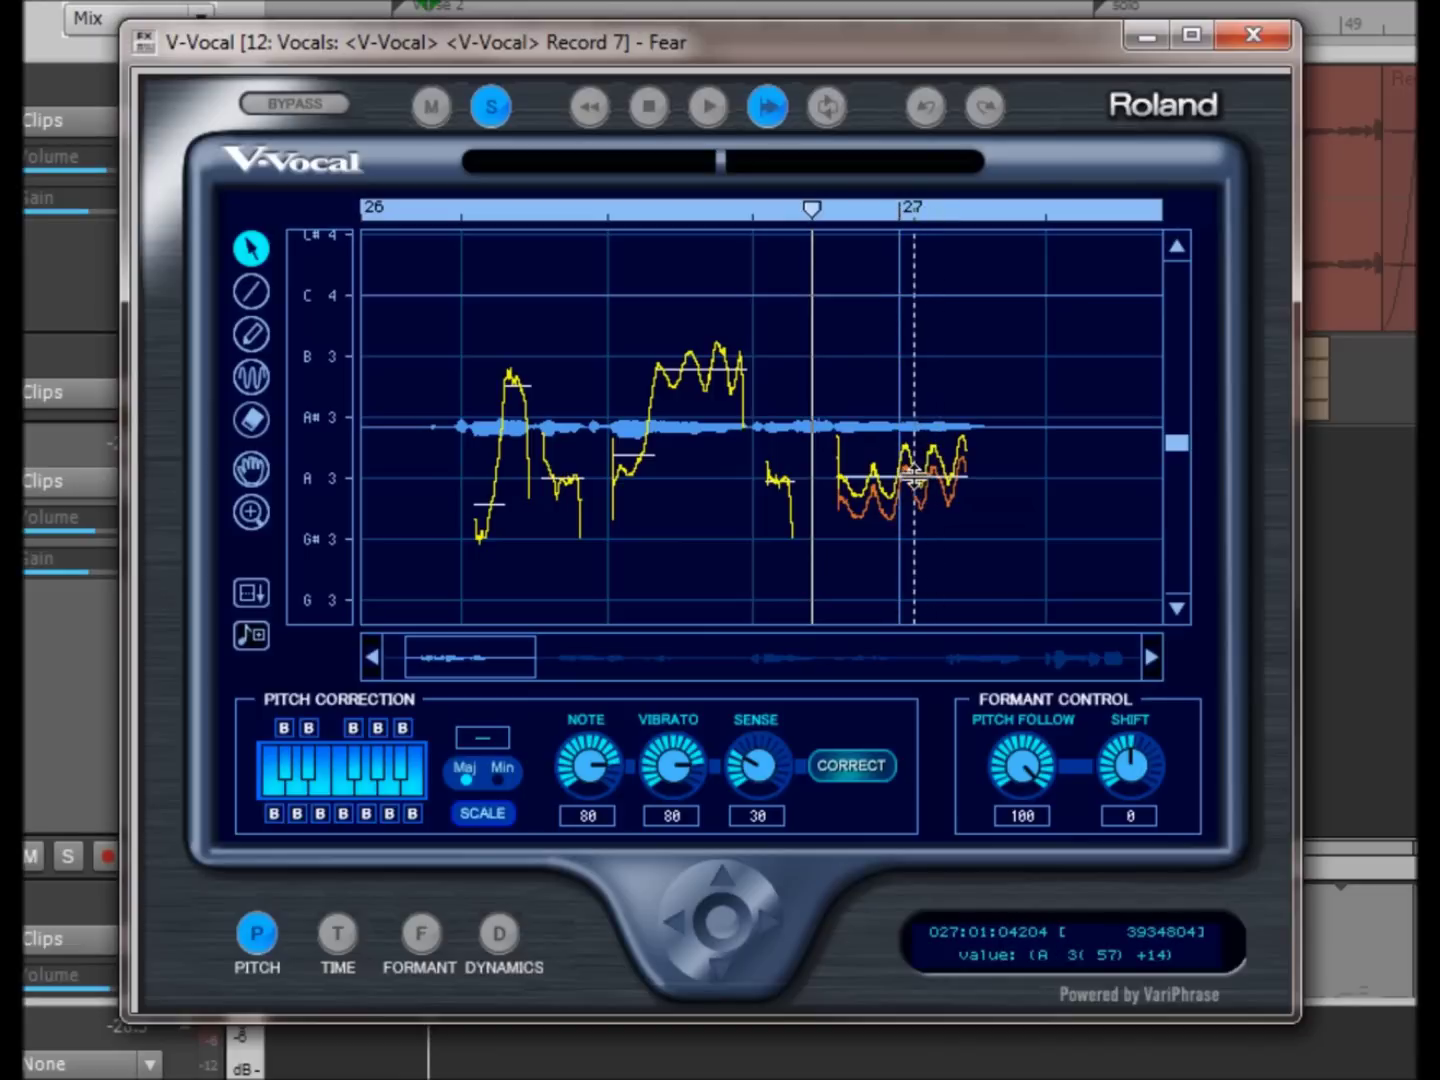
drag(914, 478, 925, 415)
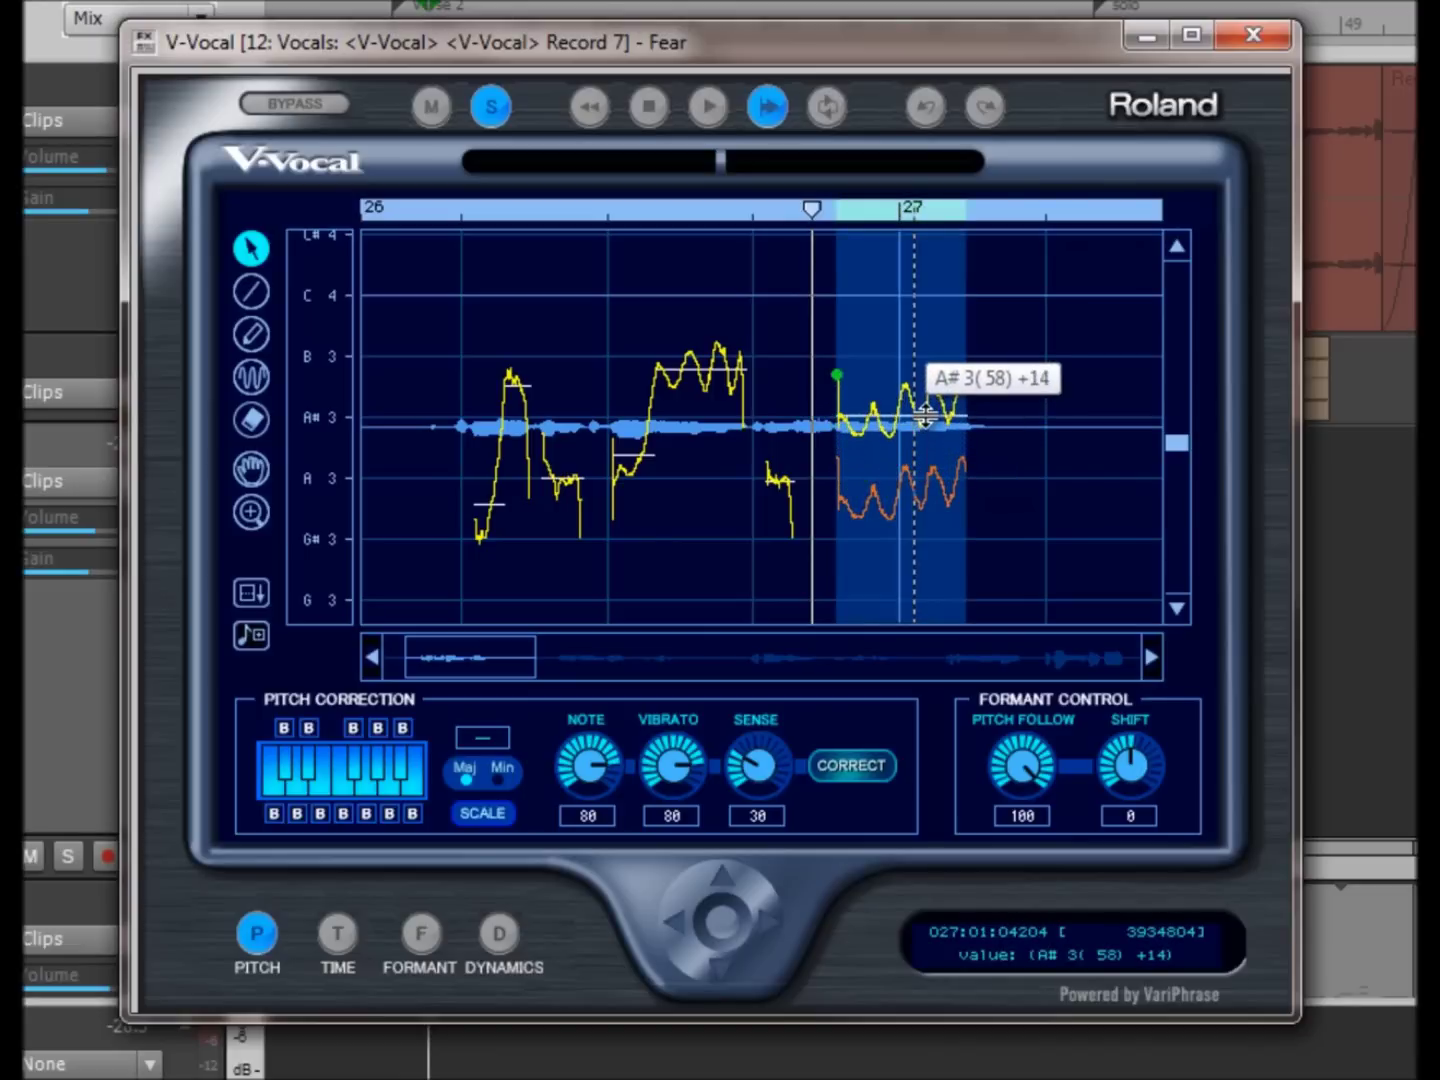
click(700, 208)
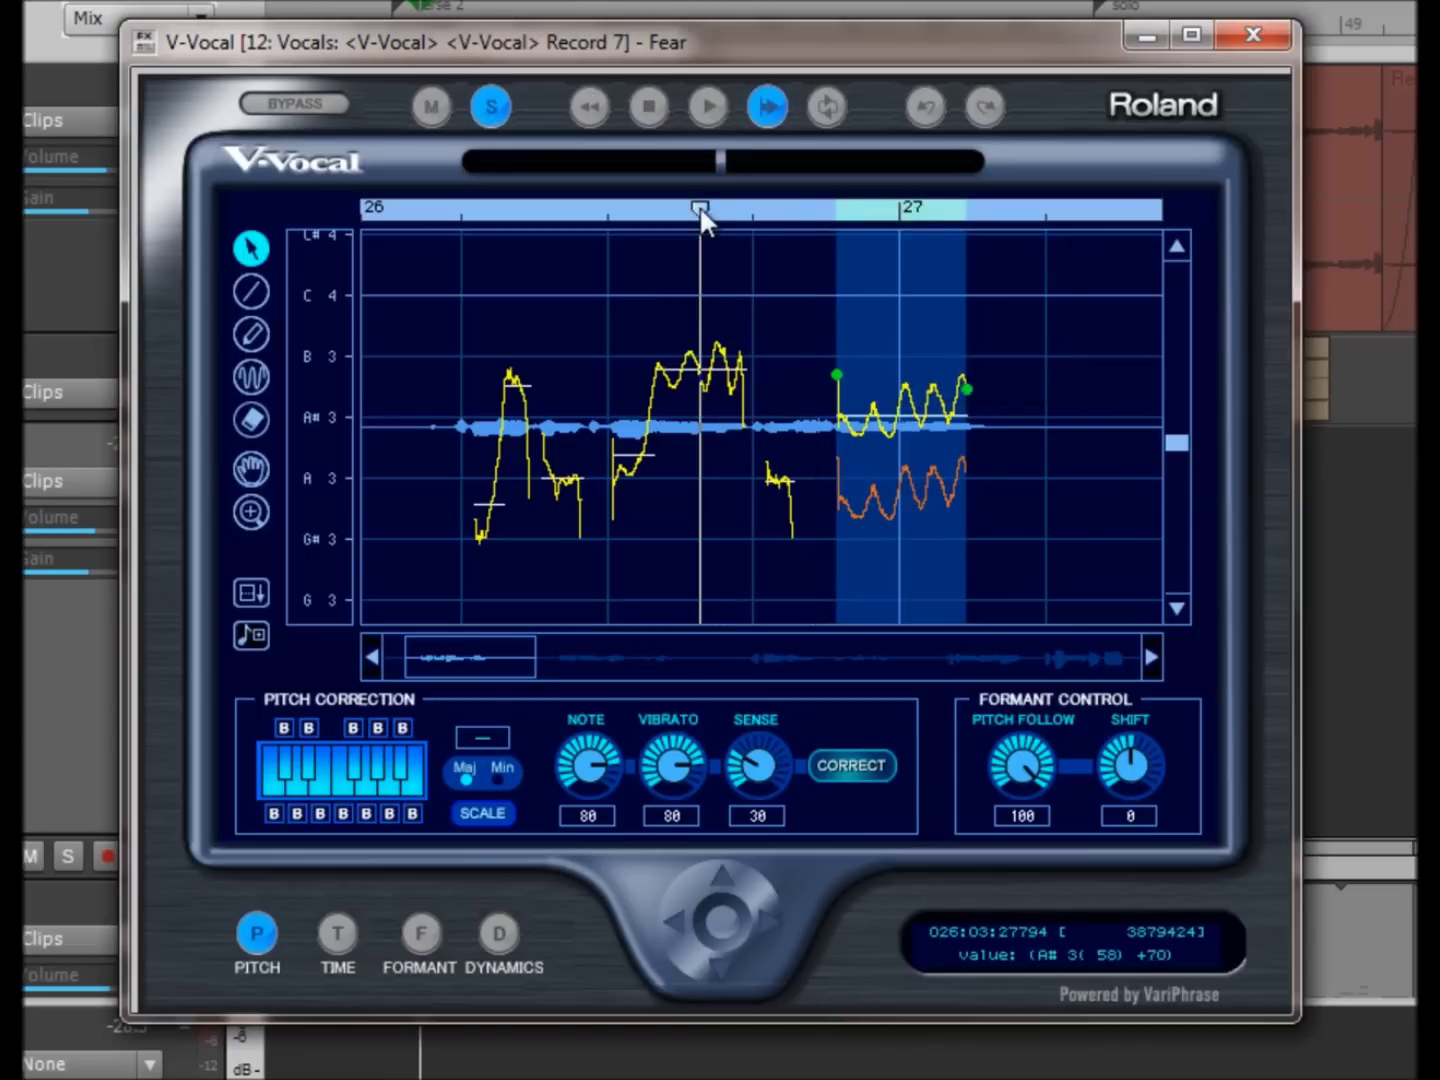
click(709, 106)
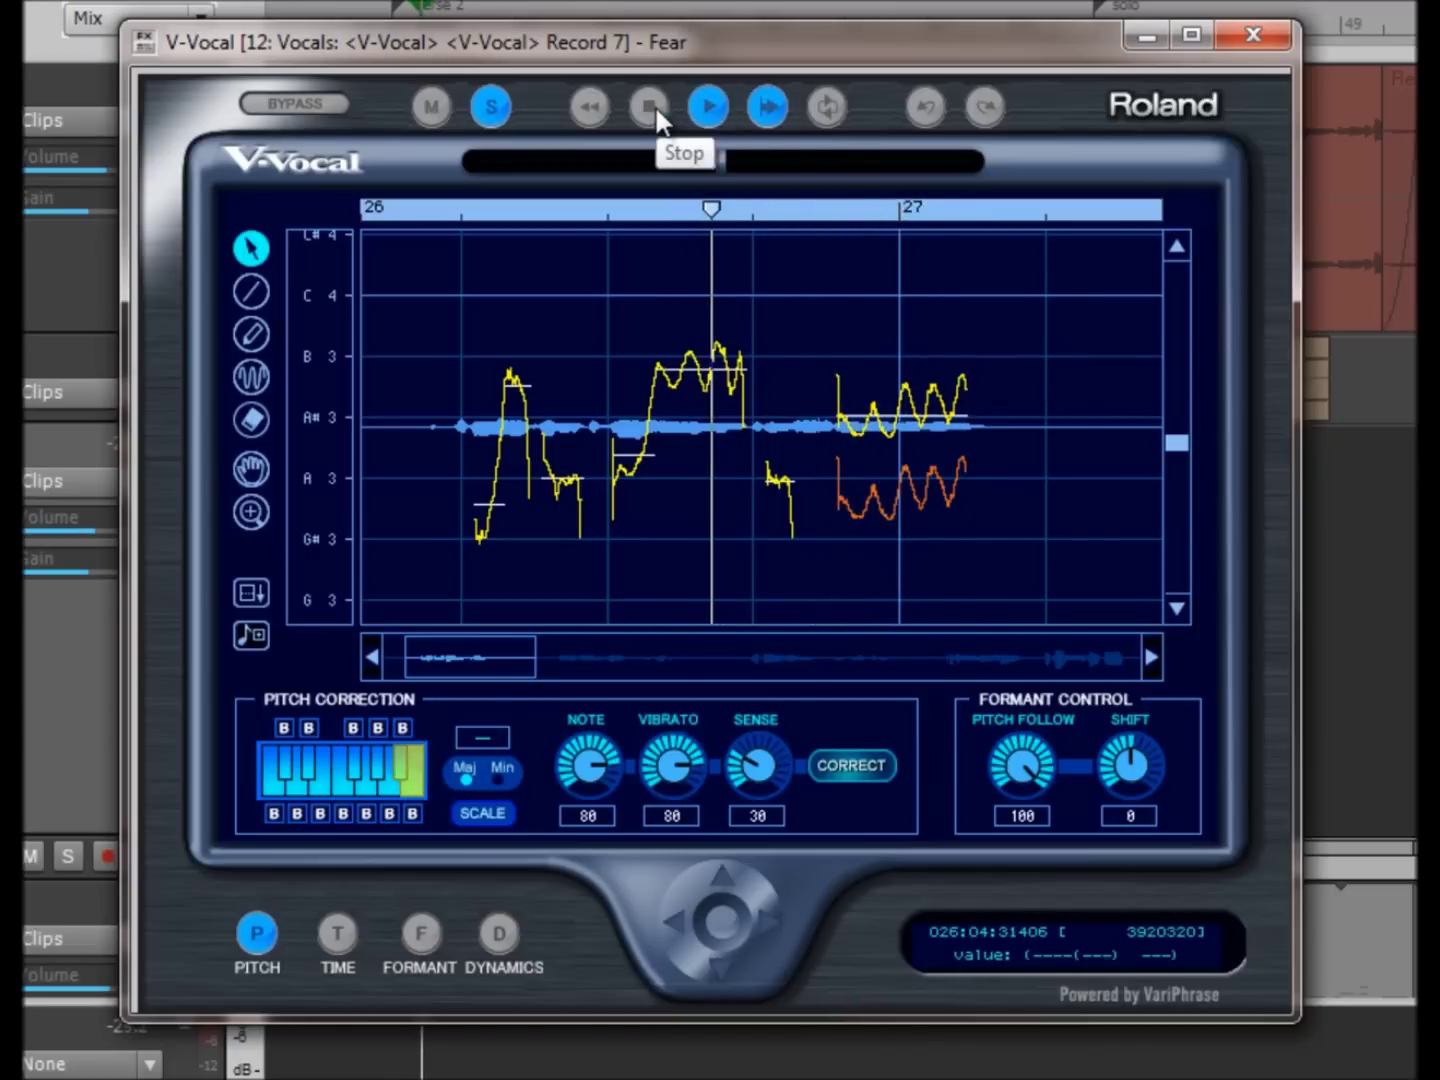
click(658, 113)
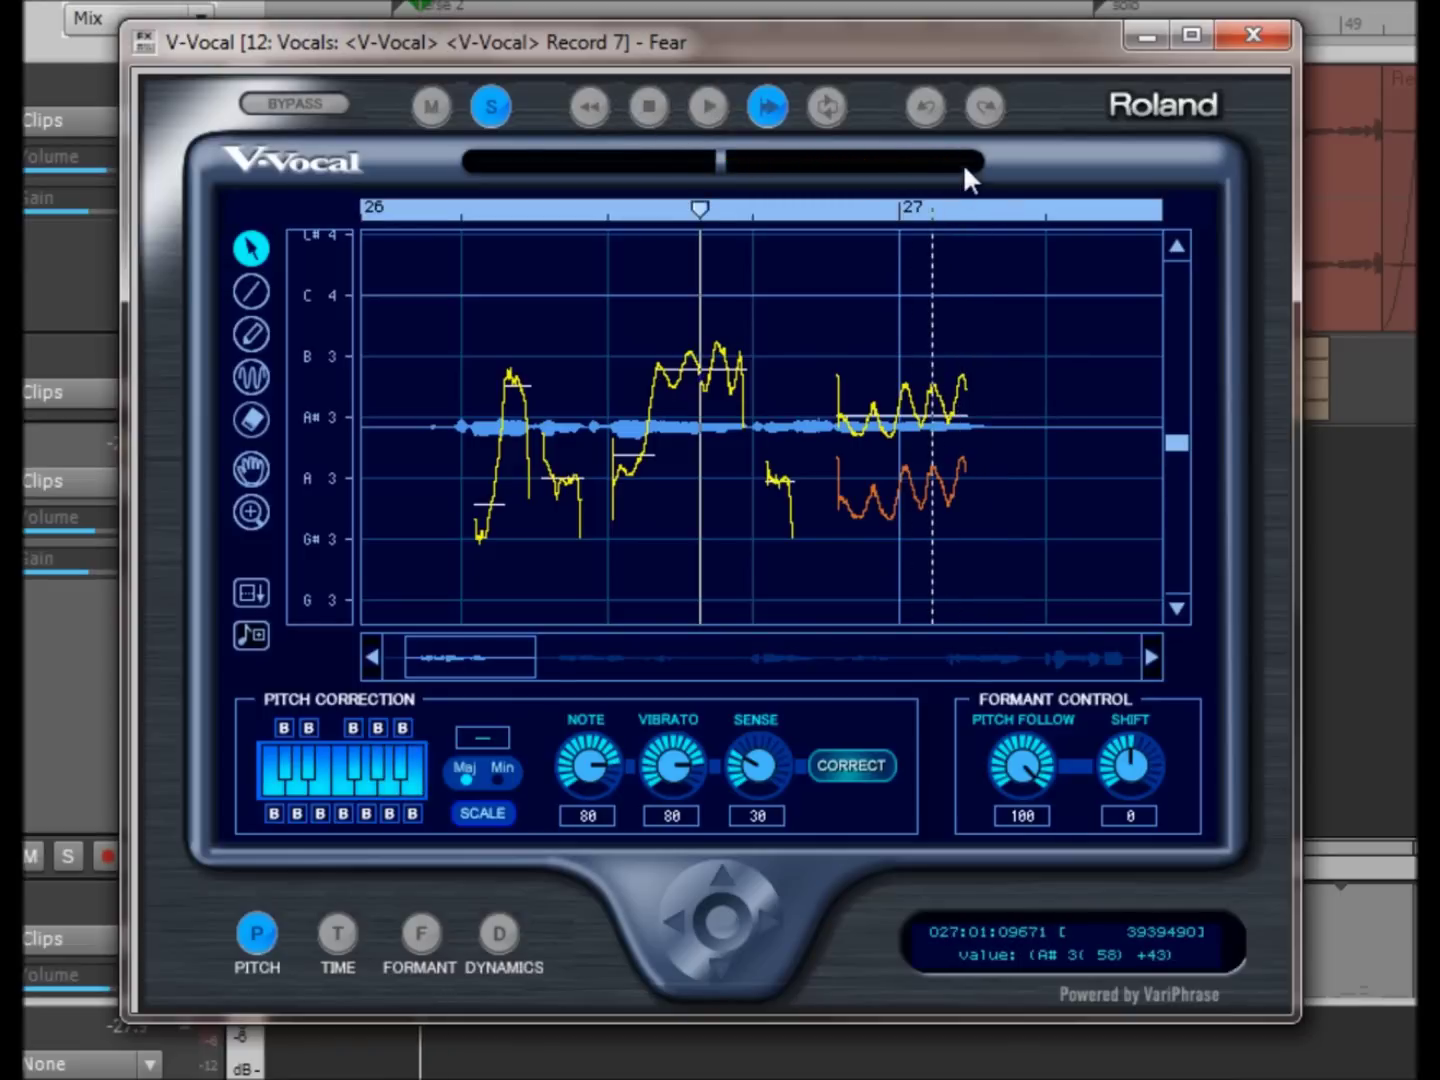
click(910, 431)
drag(910, 431, 918, 481)
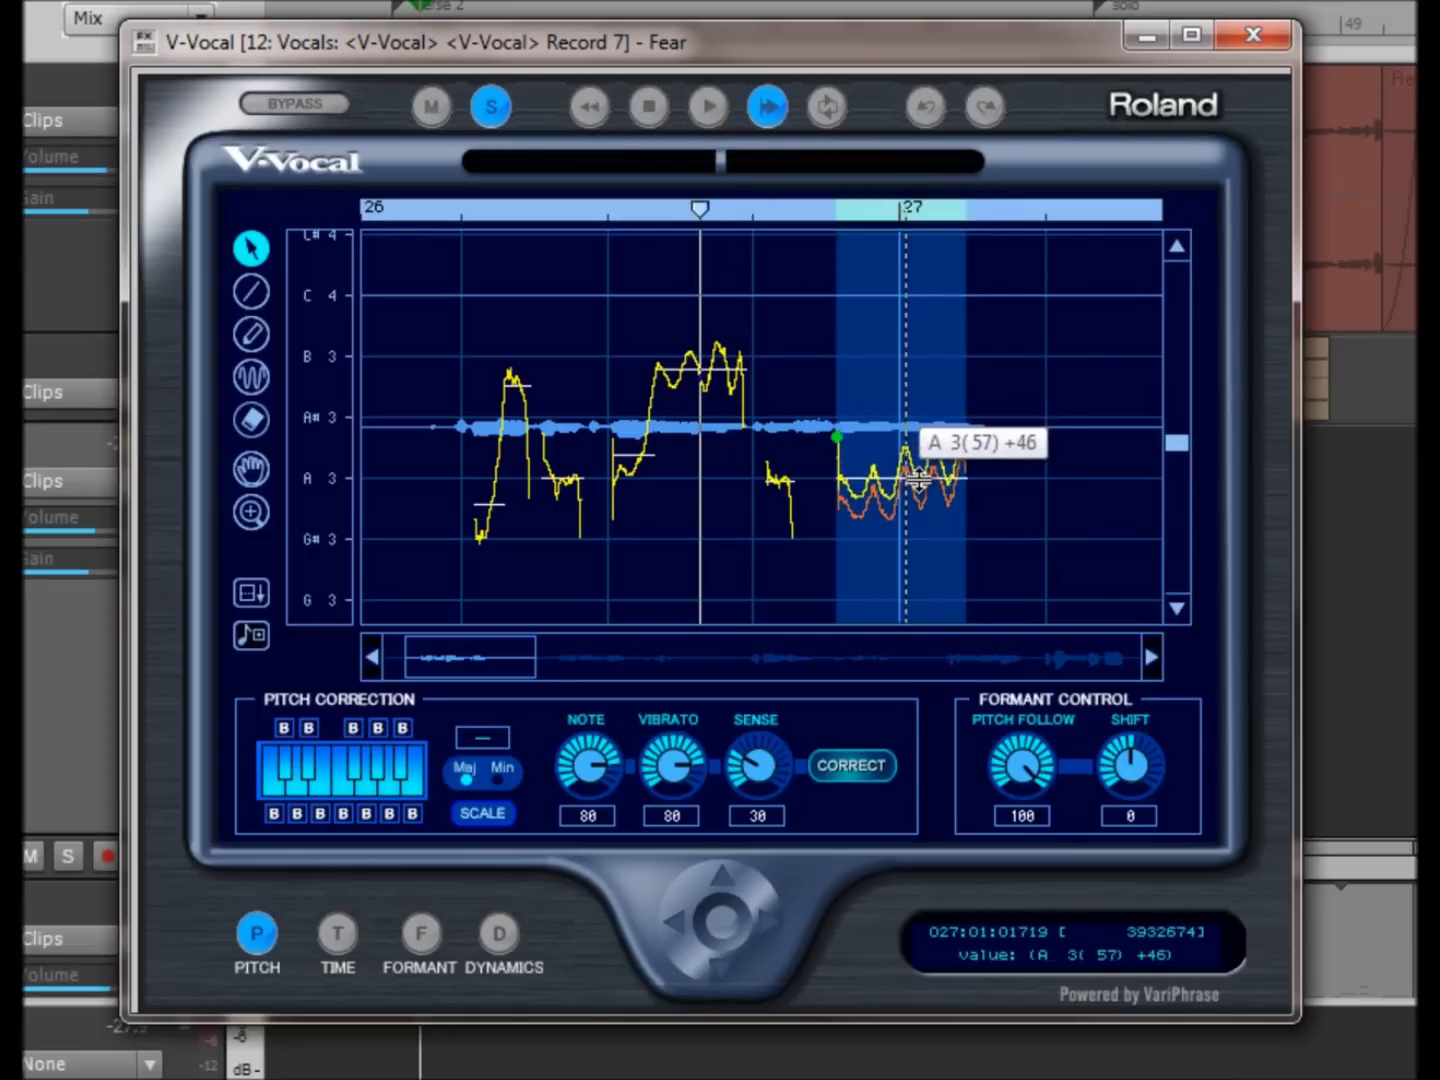
Nudge the long bar 26 note up to about B3, audition it, and select the rising lead-in
click(705, 373)
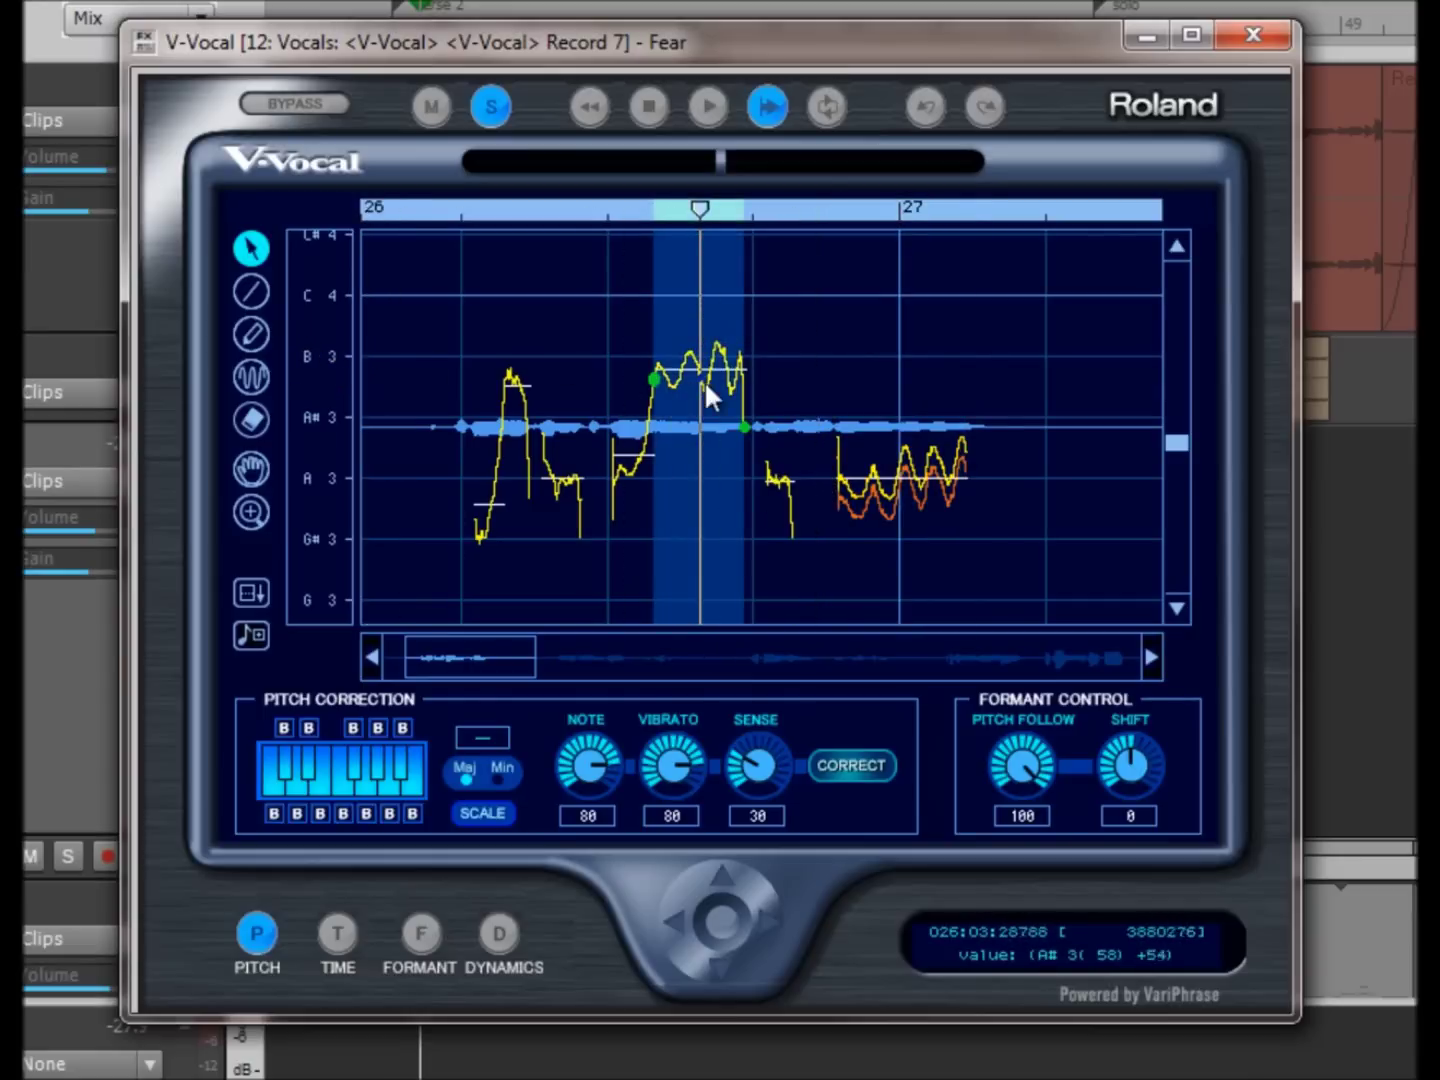
drag(705, 370, 707, 350)
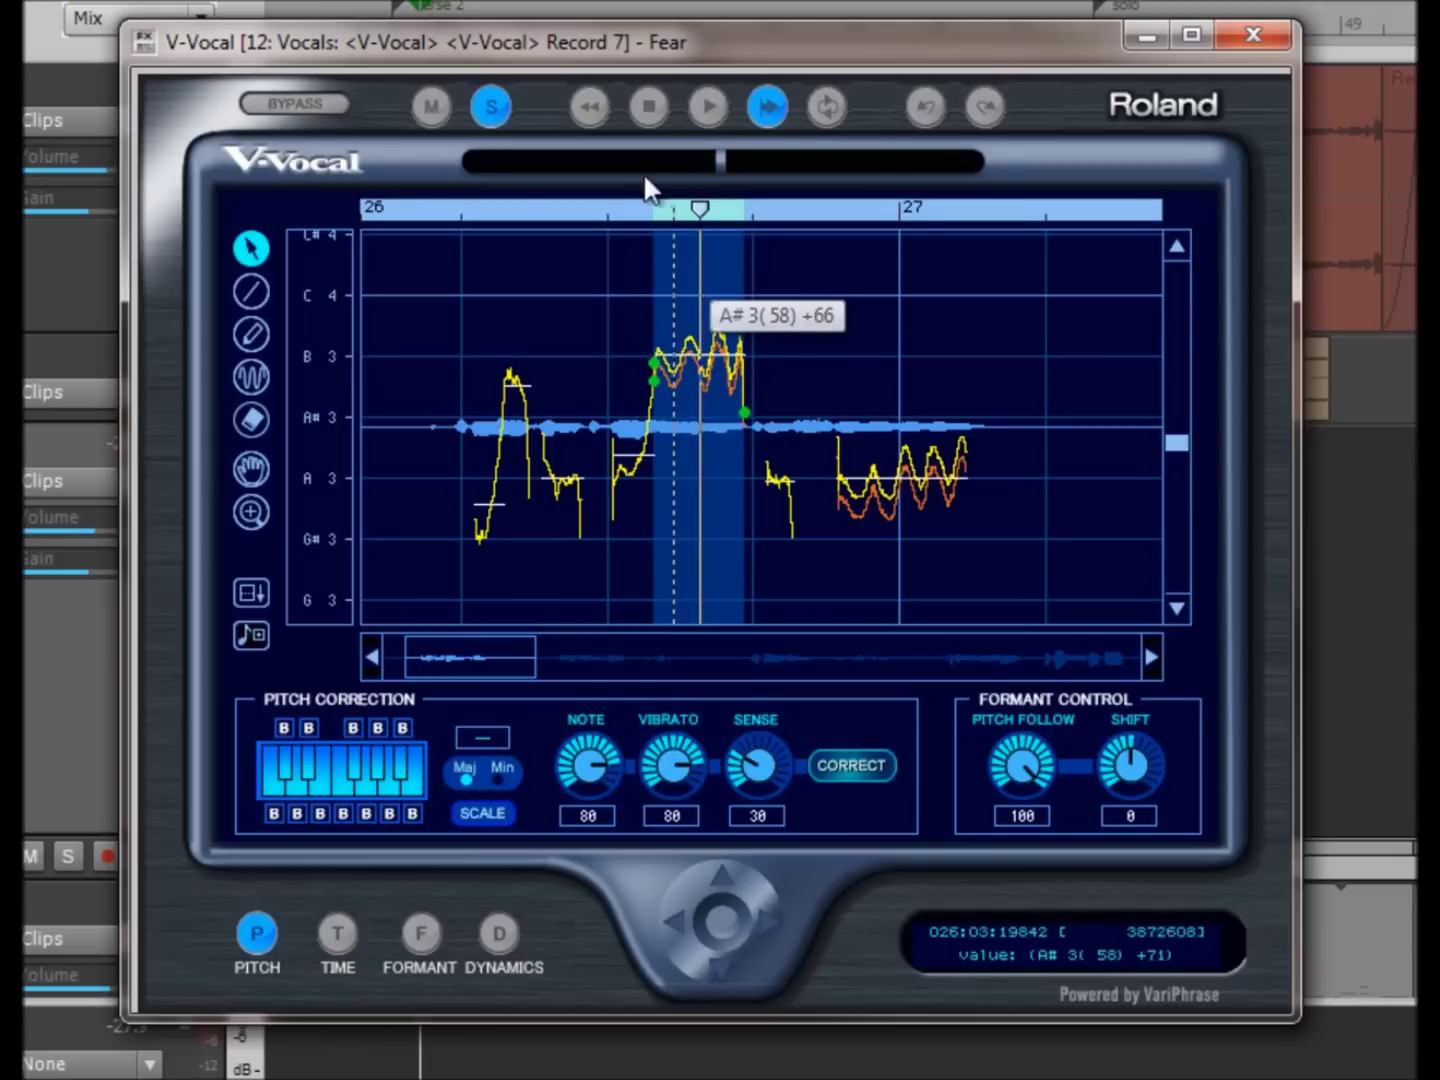
click(630, 211)
click(709, 106)
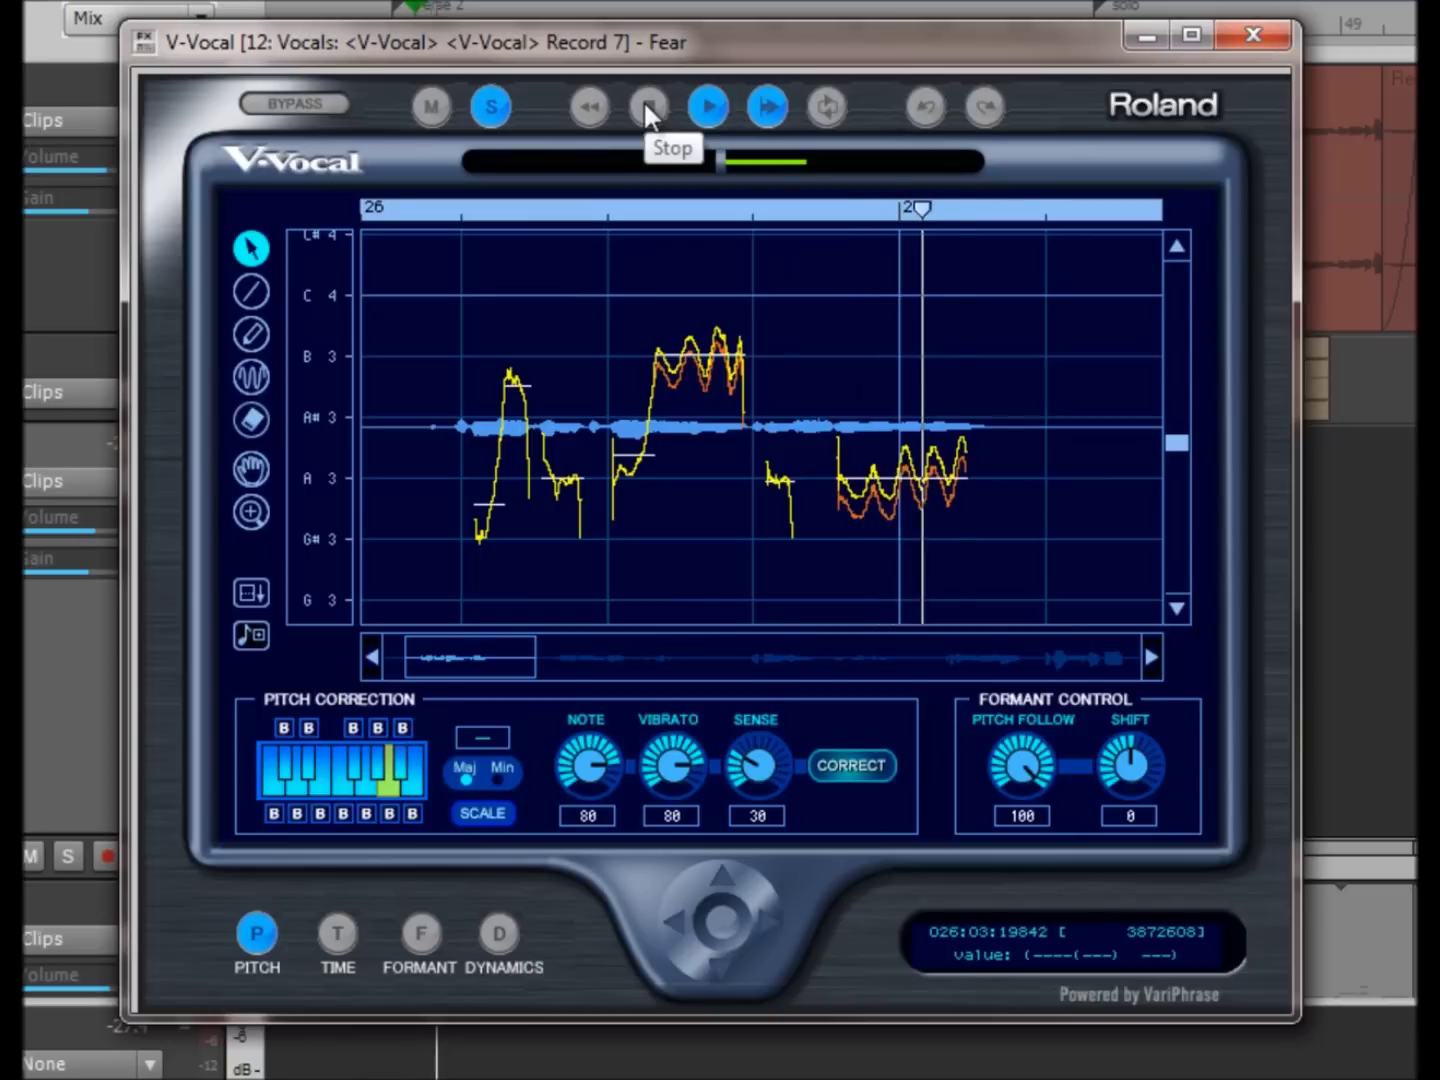
click(646, 105)
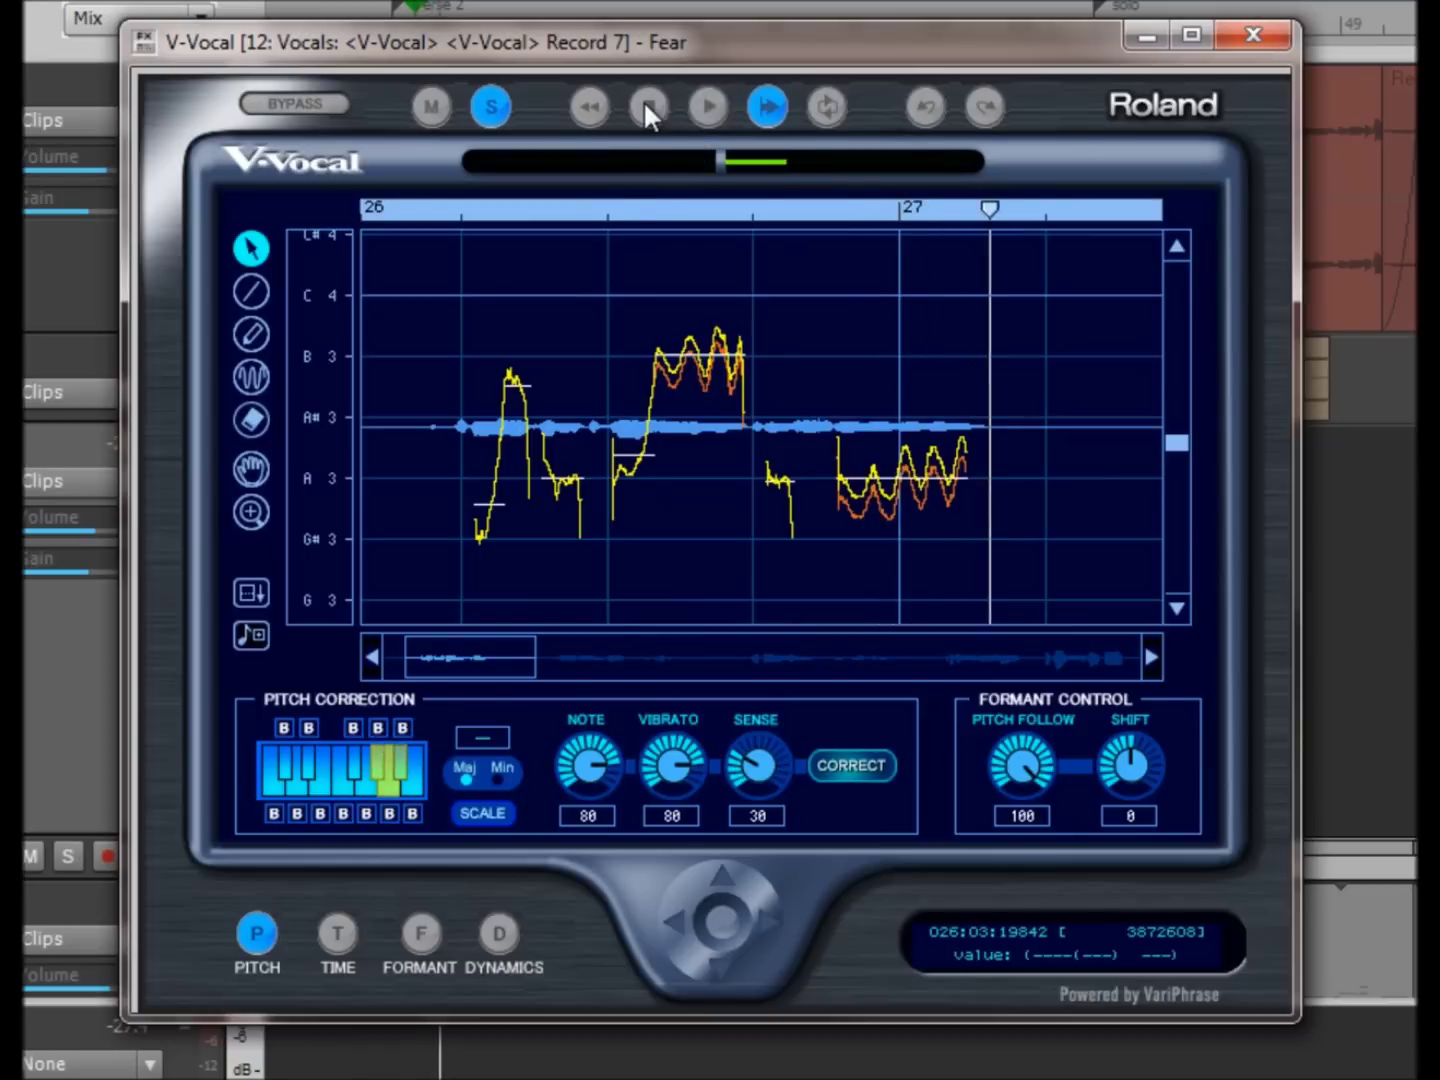
click(641, 454)
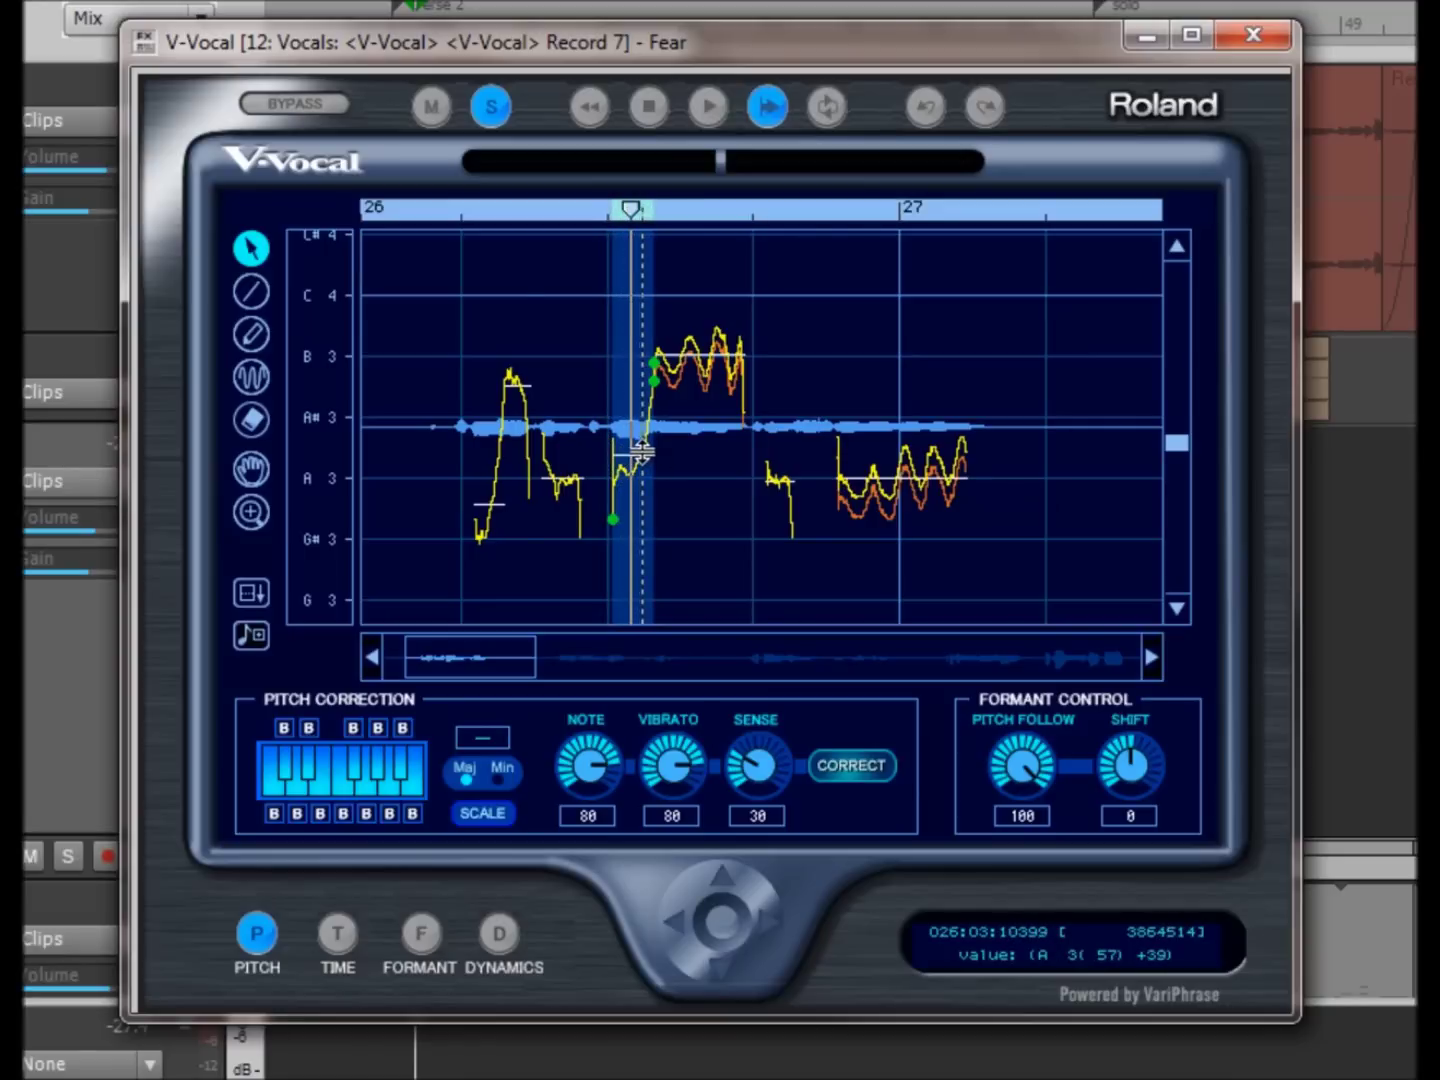
Zoom in on the rising phrase in bar 26 and audition it
click(253, 512)
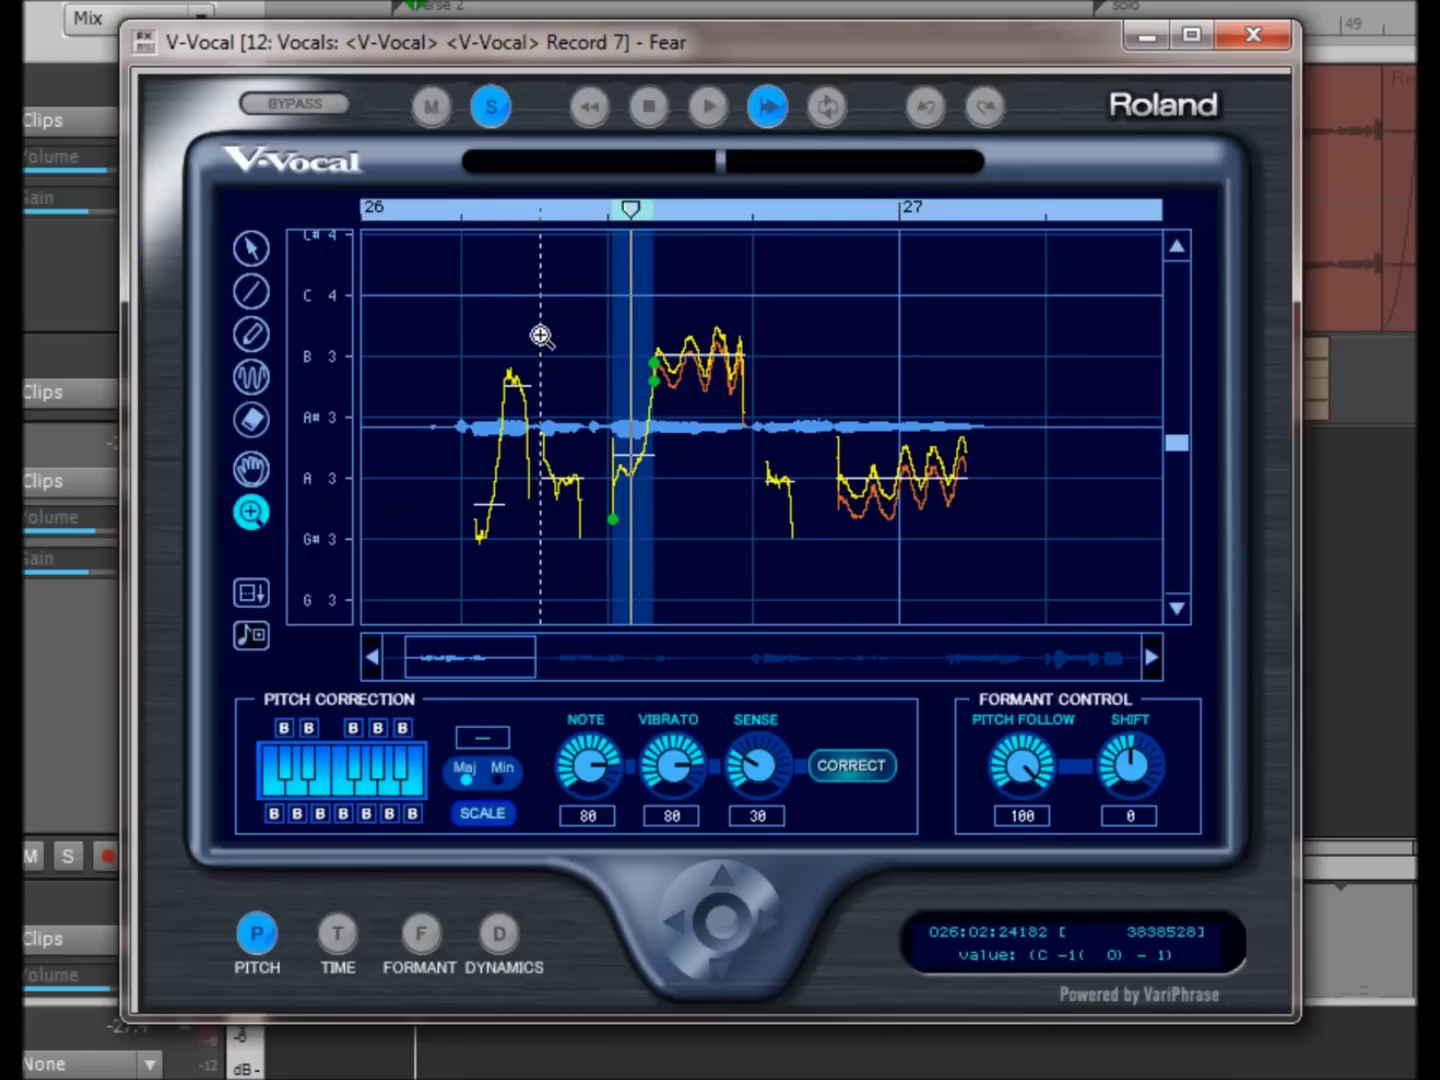
drag(535, 329, 755, 552)
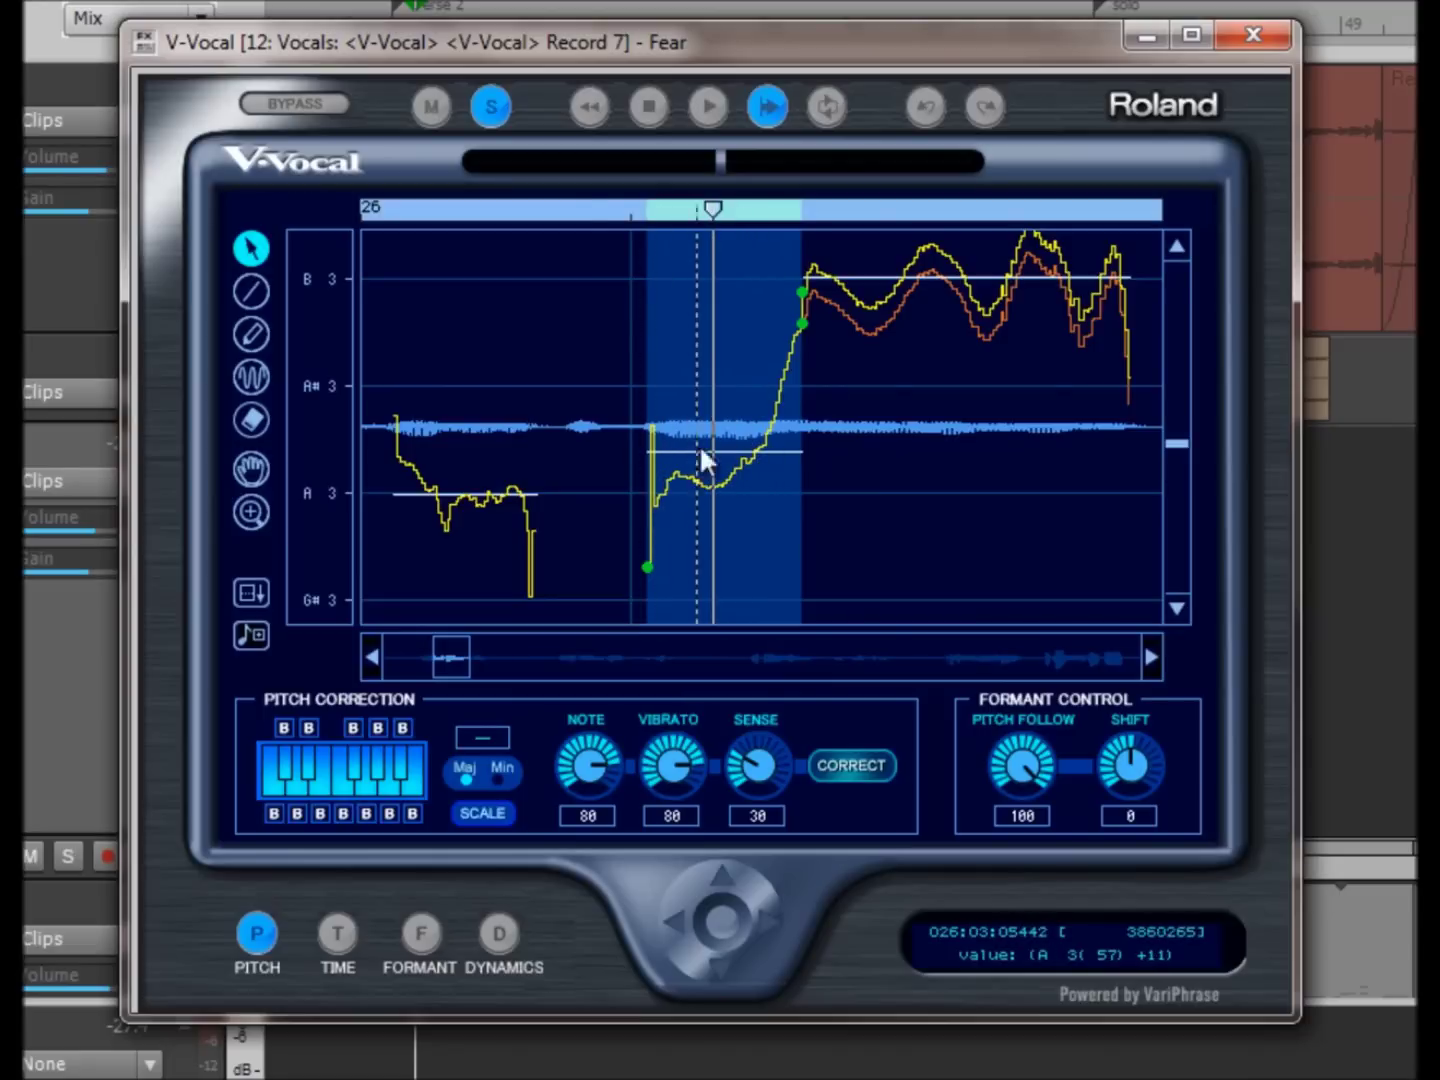
click(570, 211)
click(707, 105)
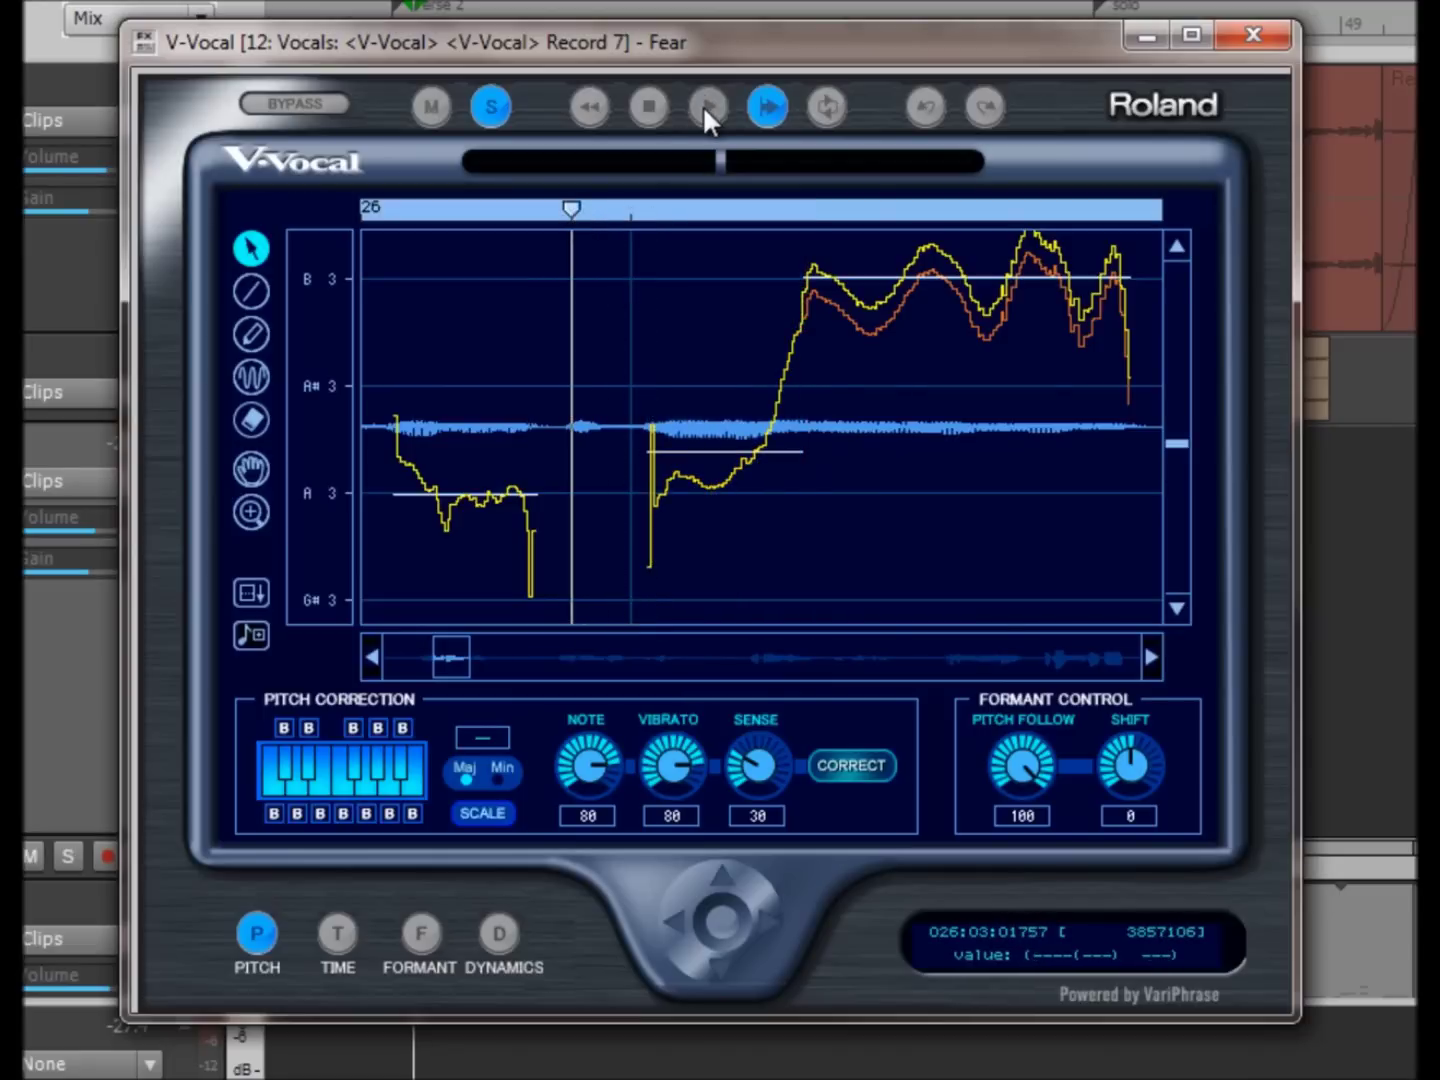
click(648, 105)
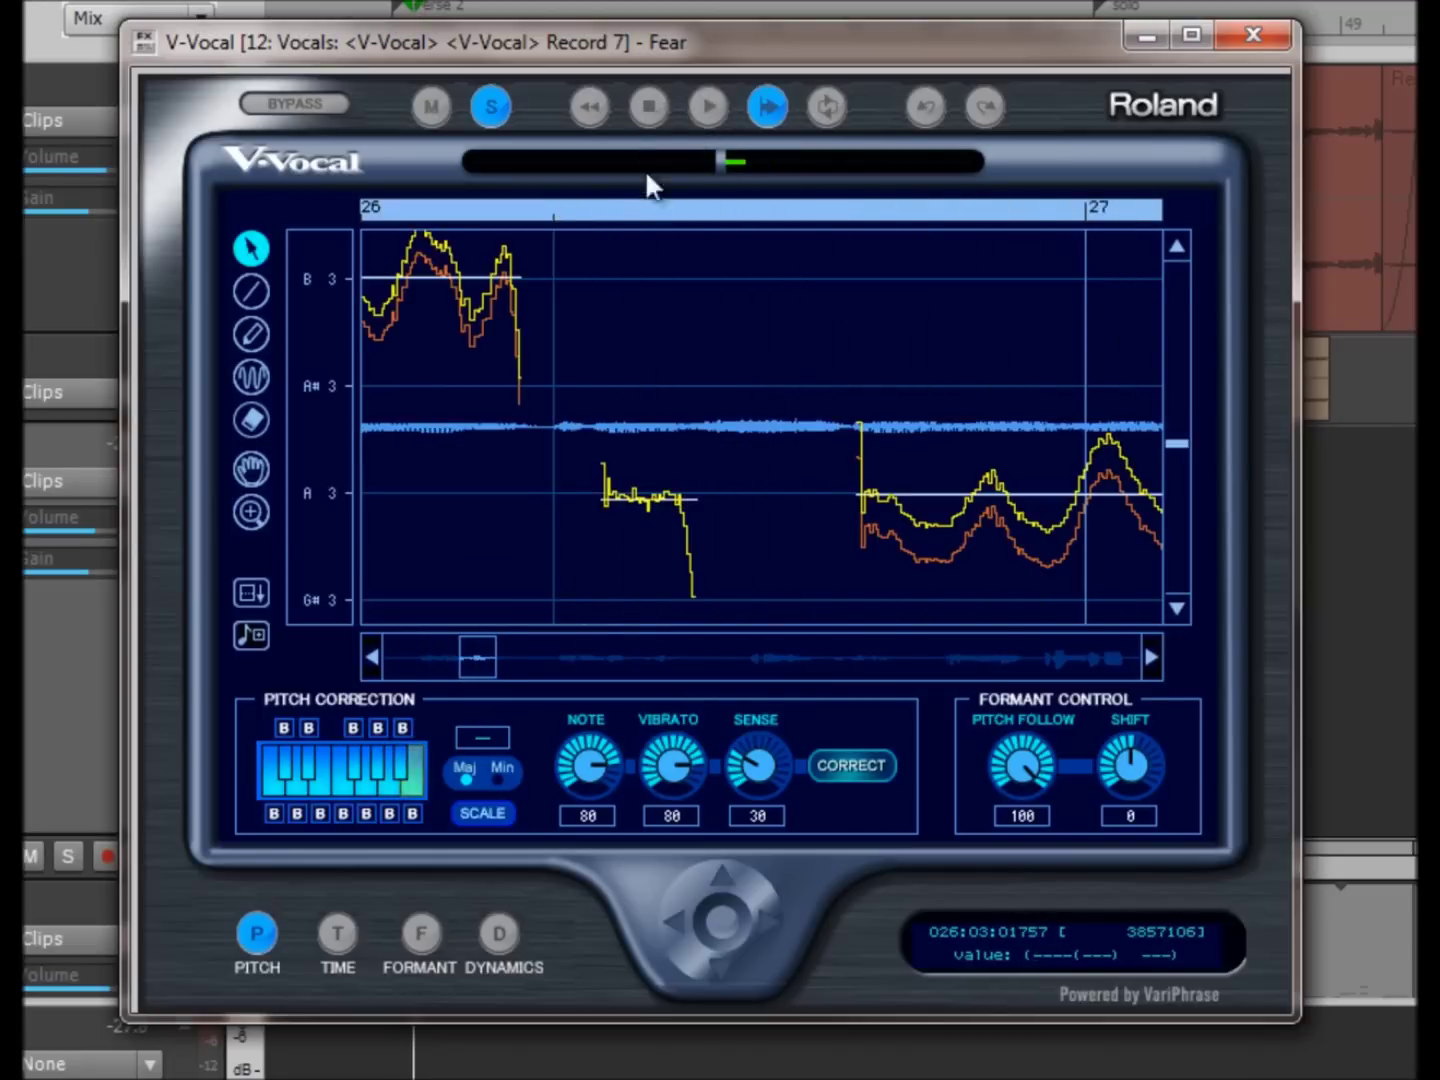
drag(481, 665, 464, 671)
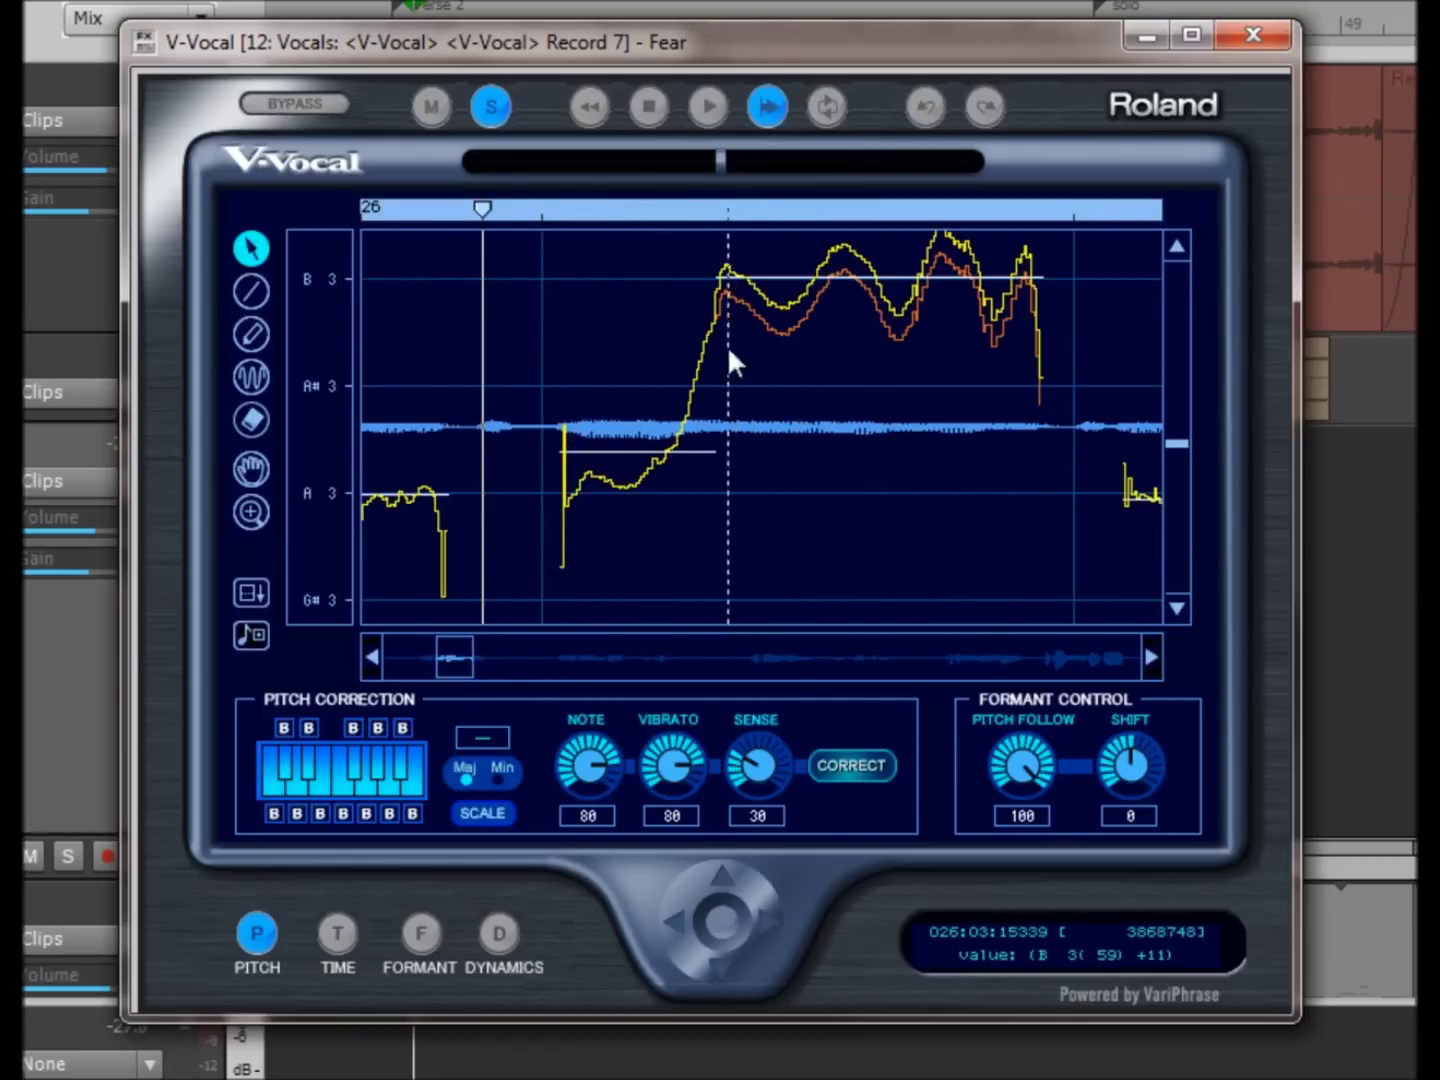
Lower the A3 note slightly, audition it, then compare original and edit with Undo, Redo, Undo
click(679, 457)
drag(680, 460, 681, 488)
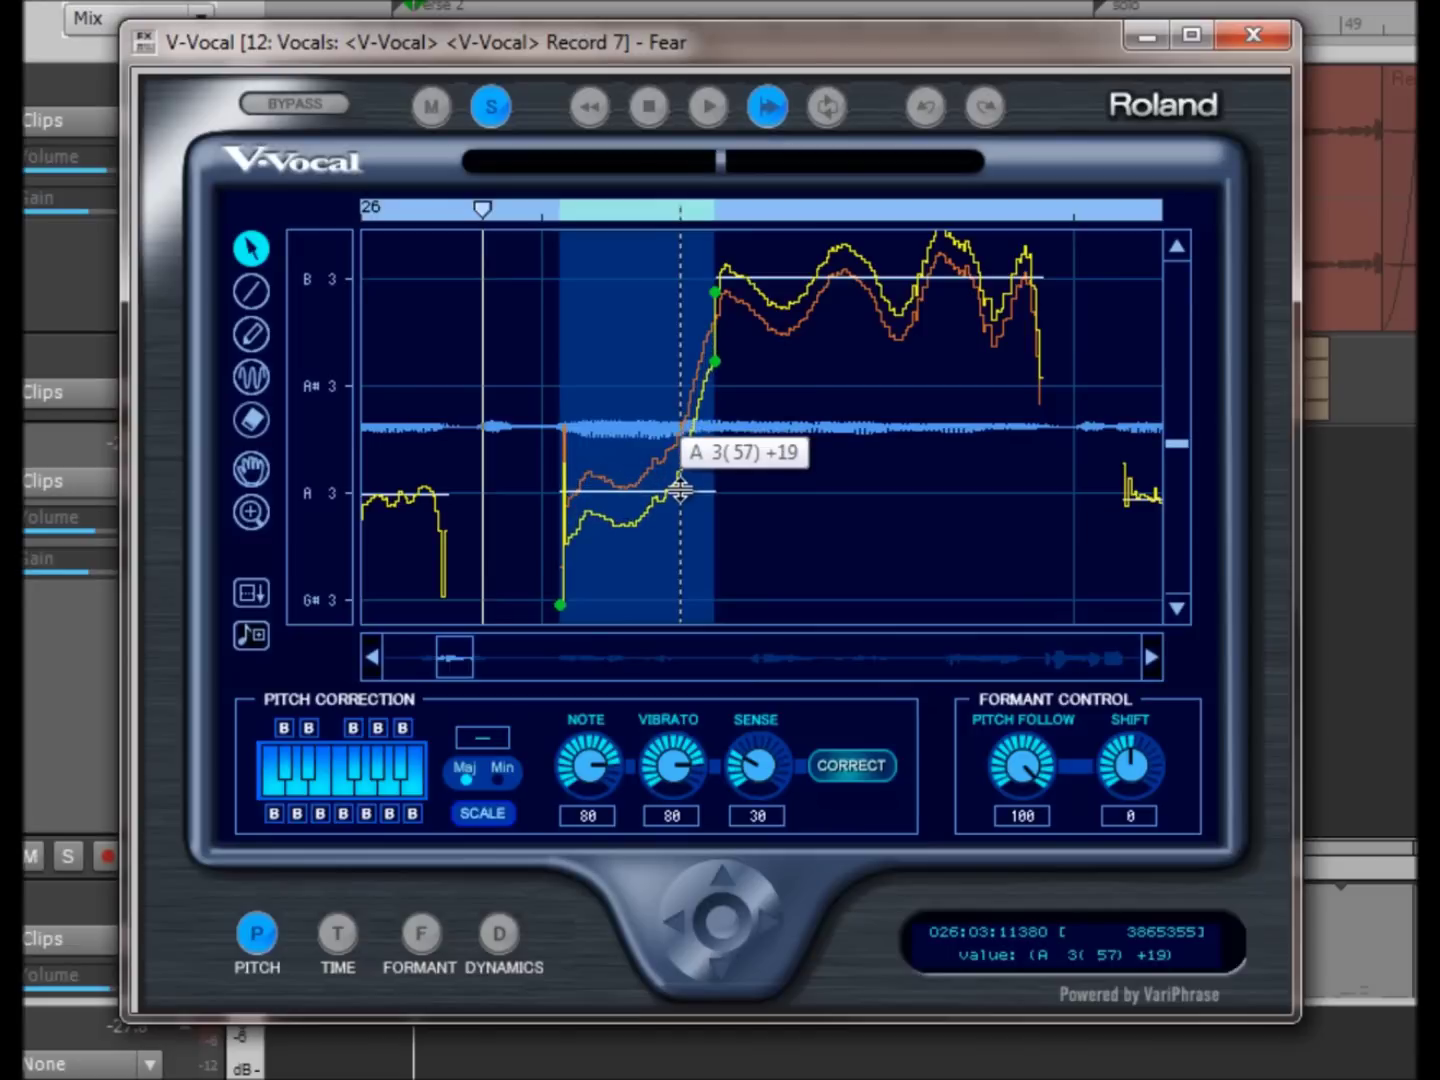
click(706, 100)
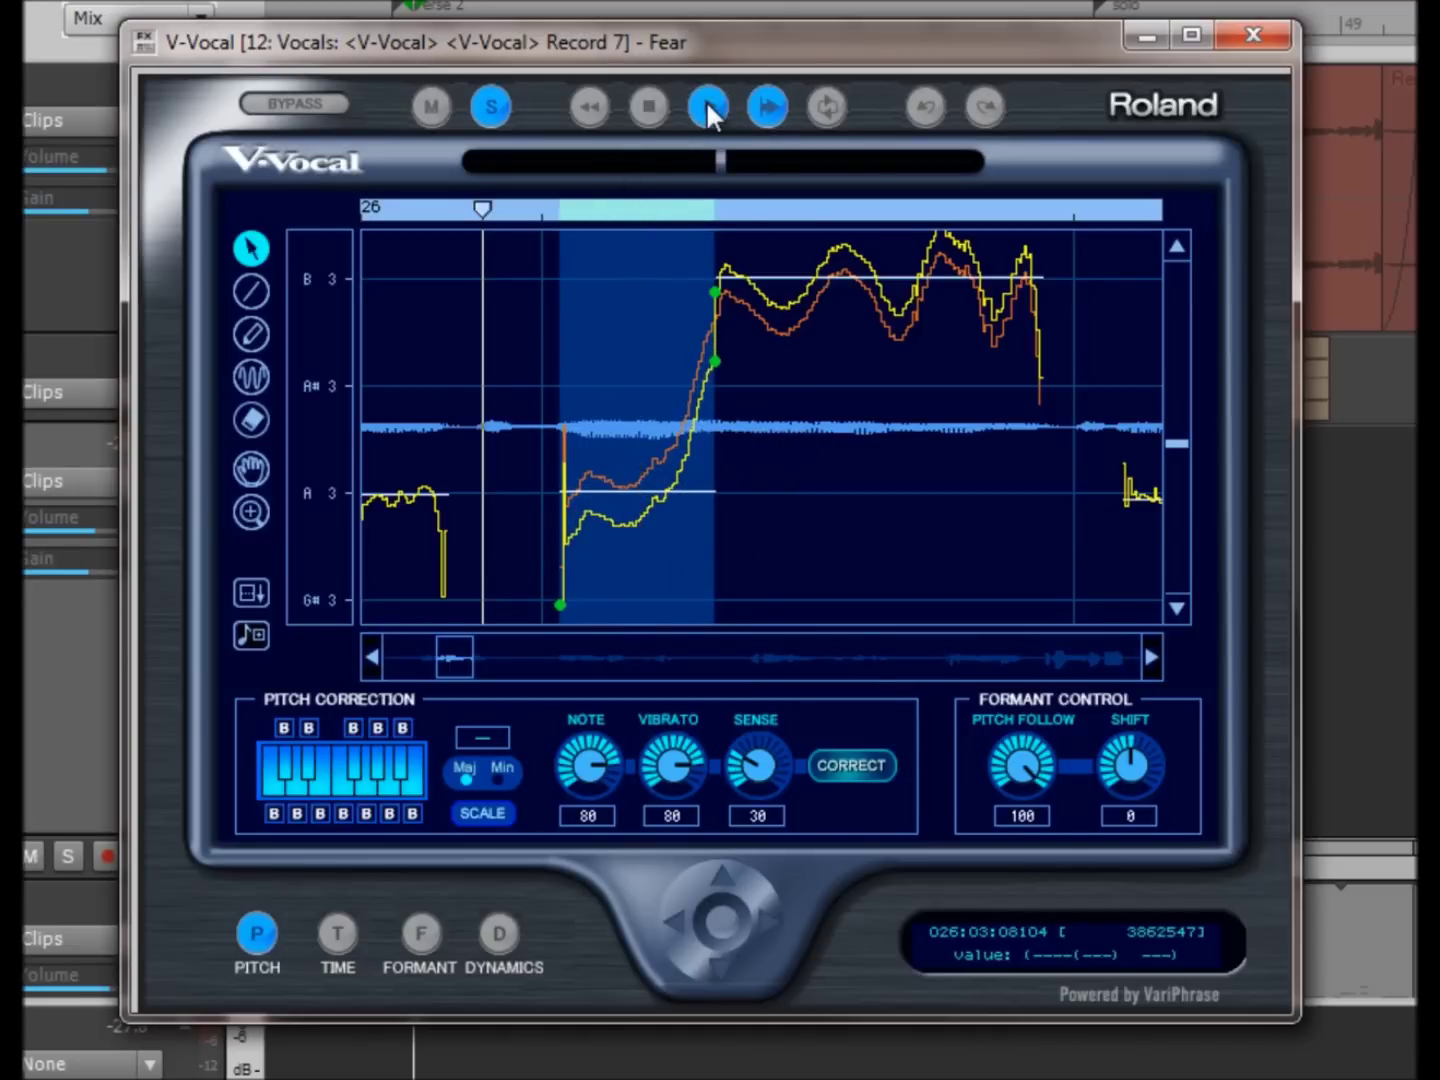
click(645, 106)
scroll(732, 450, down, 1)
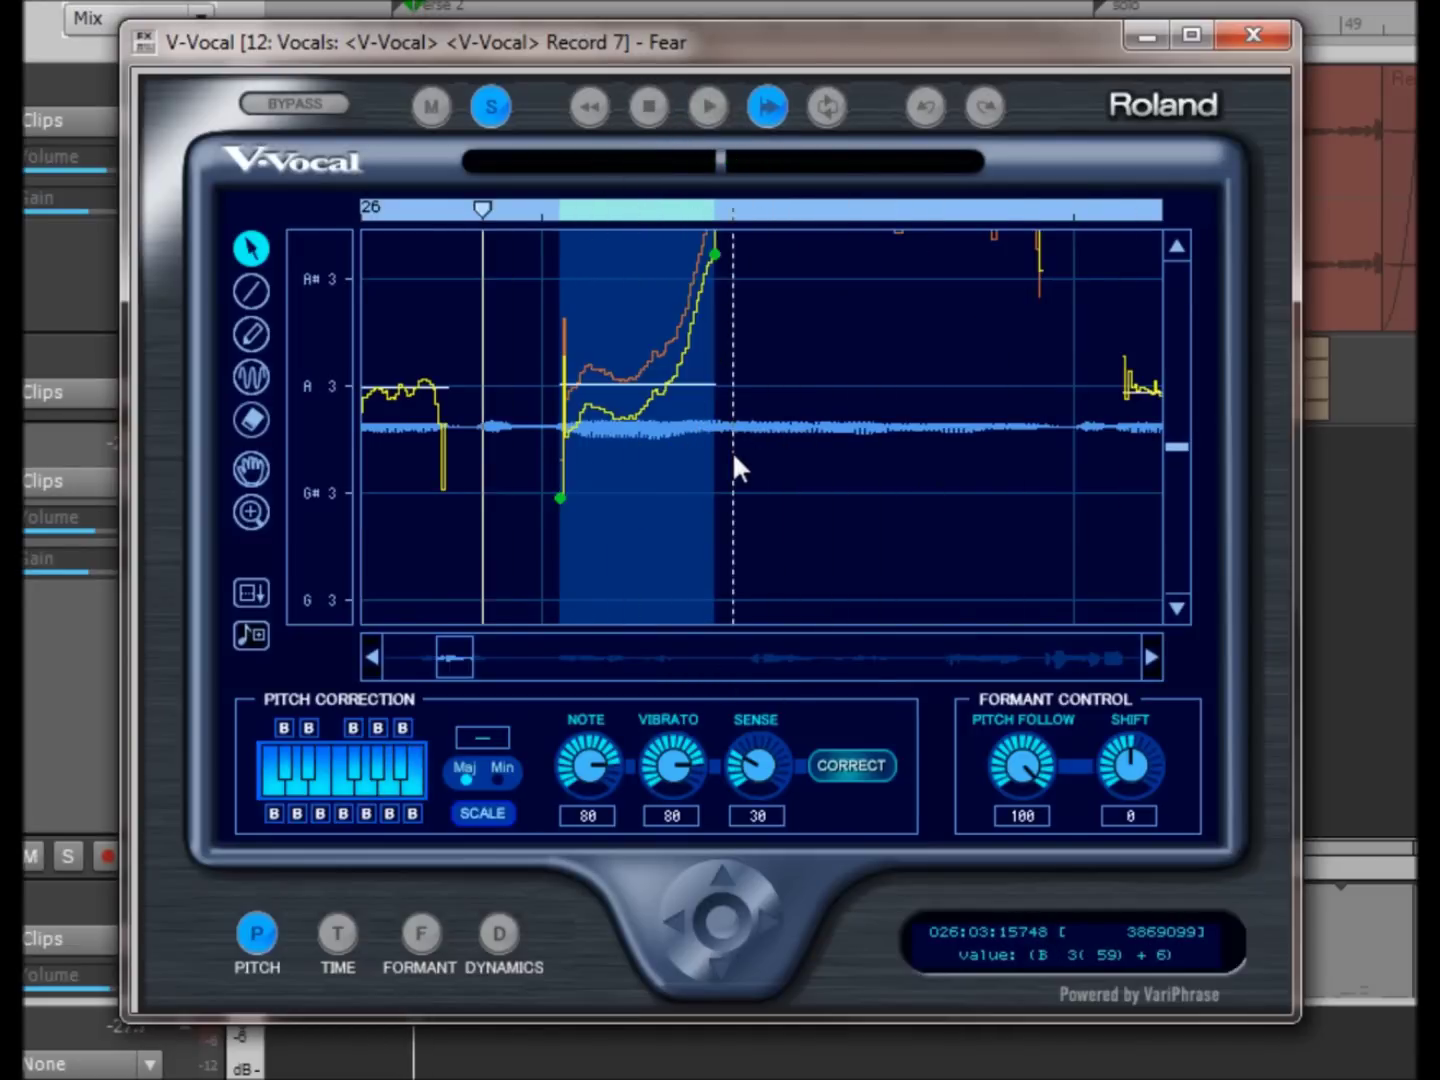
scroll(732, 450, up, 1)
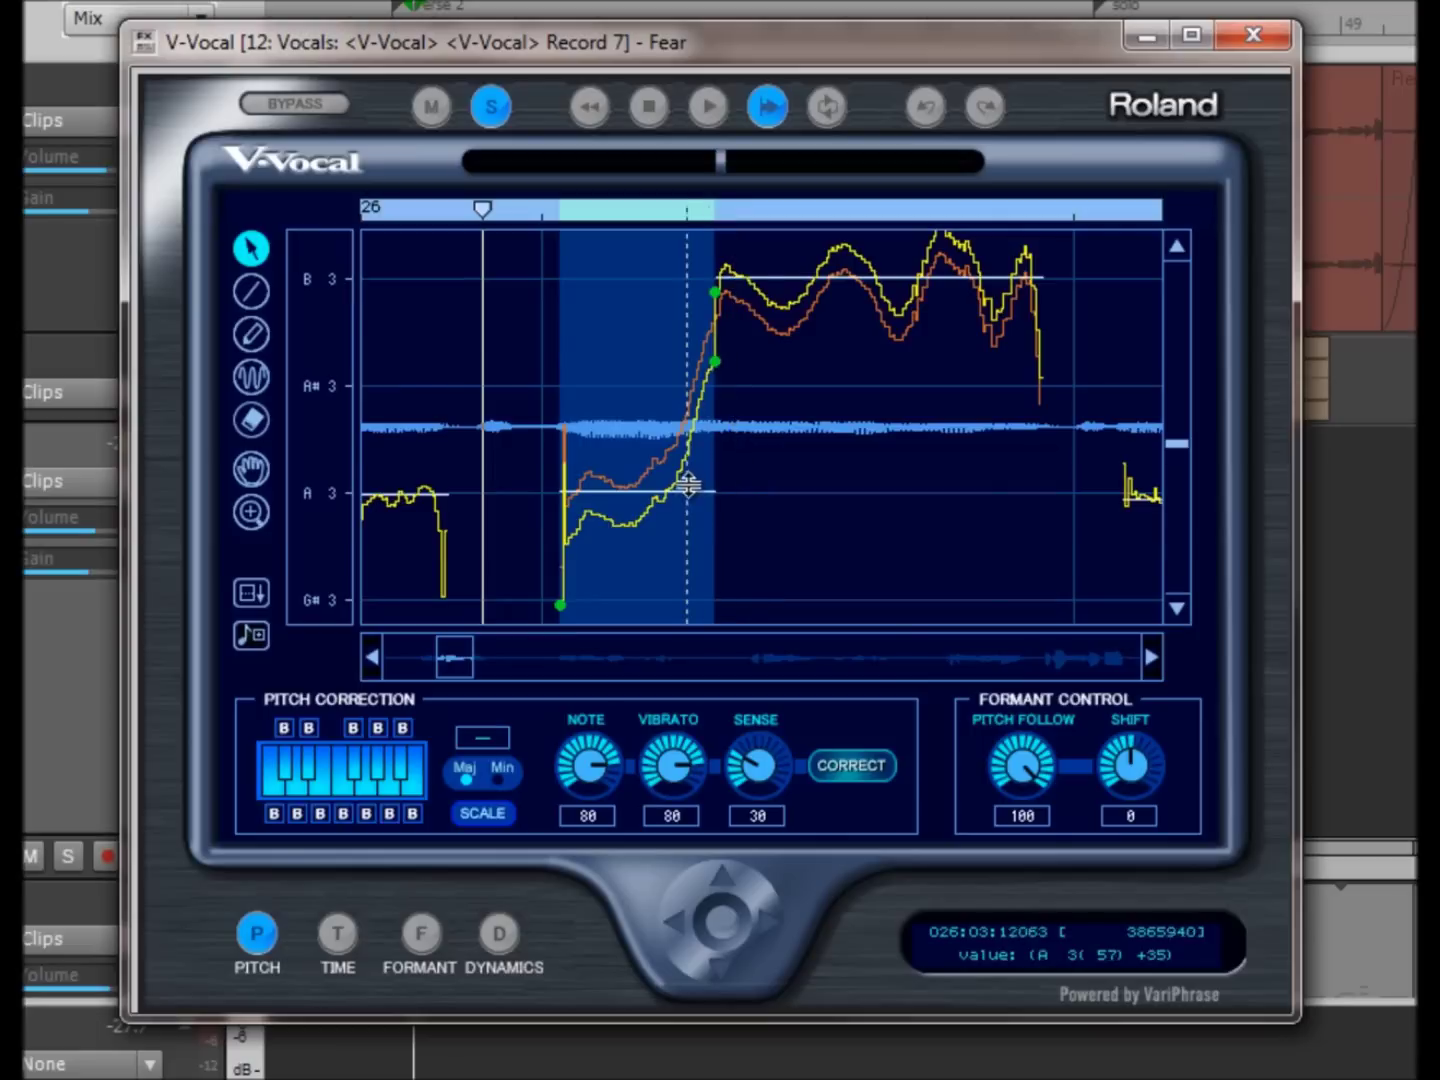
click(924, 108)
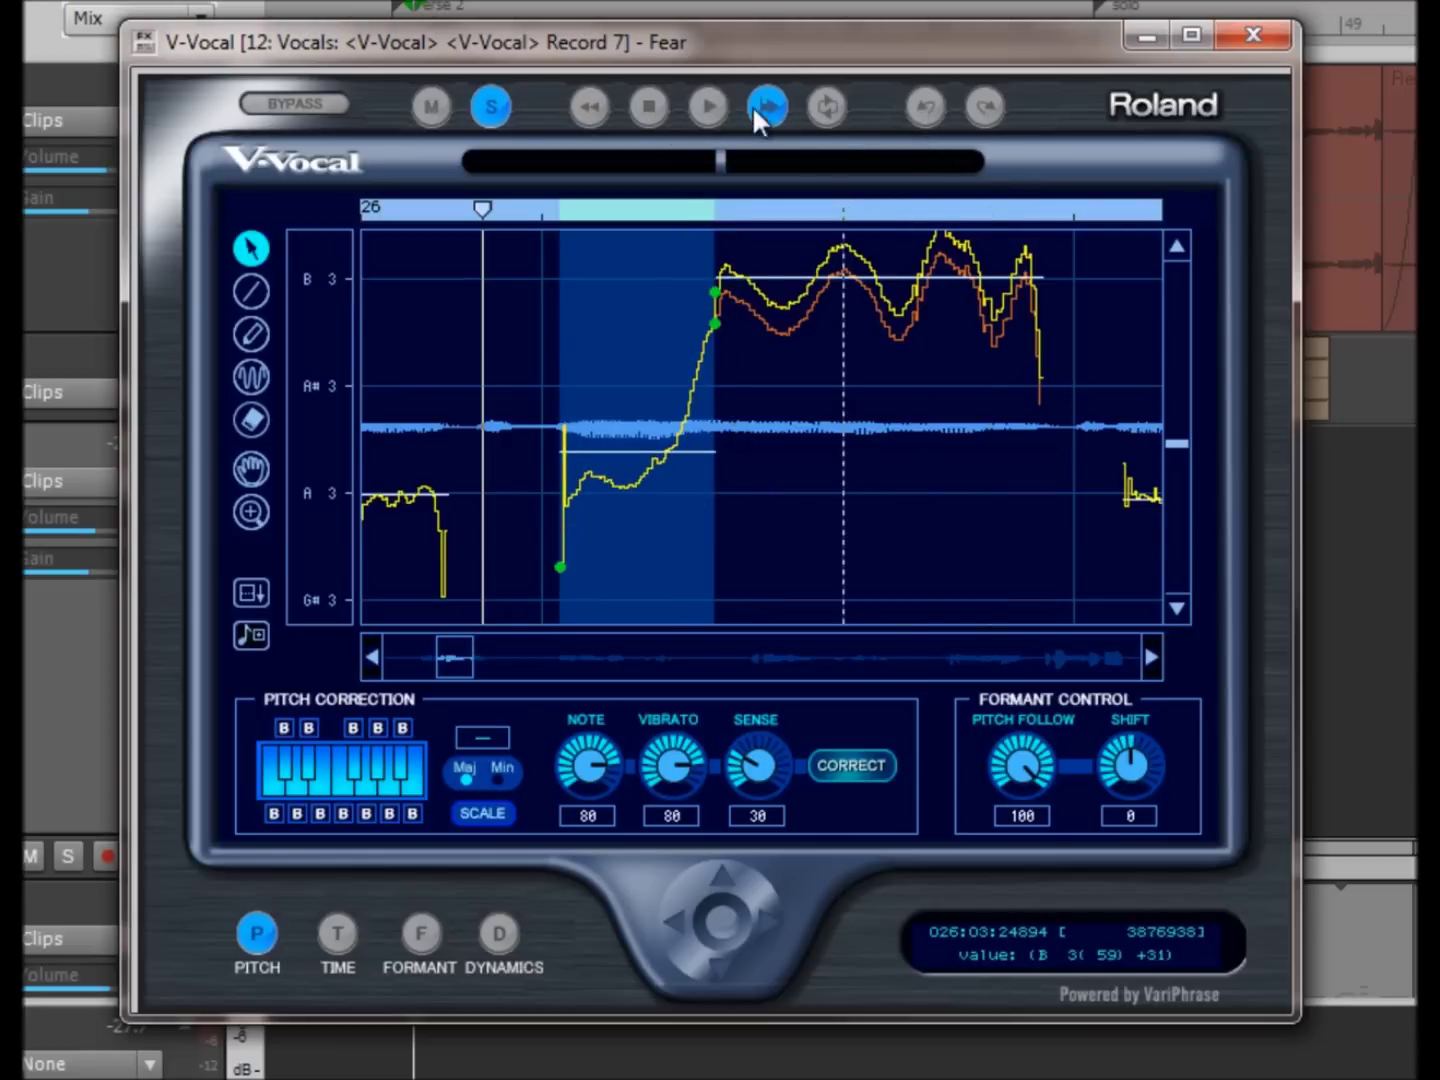
click(986, 106)
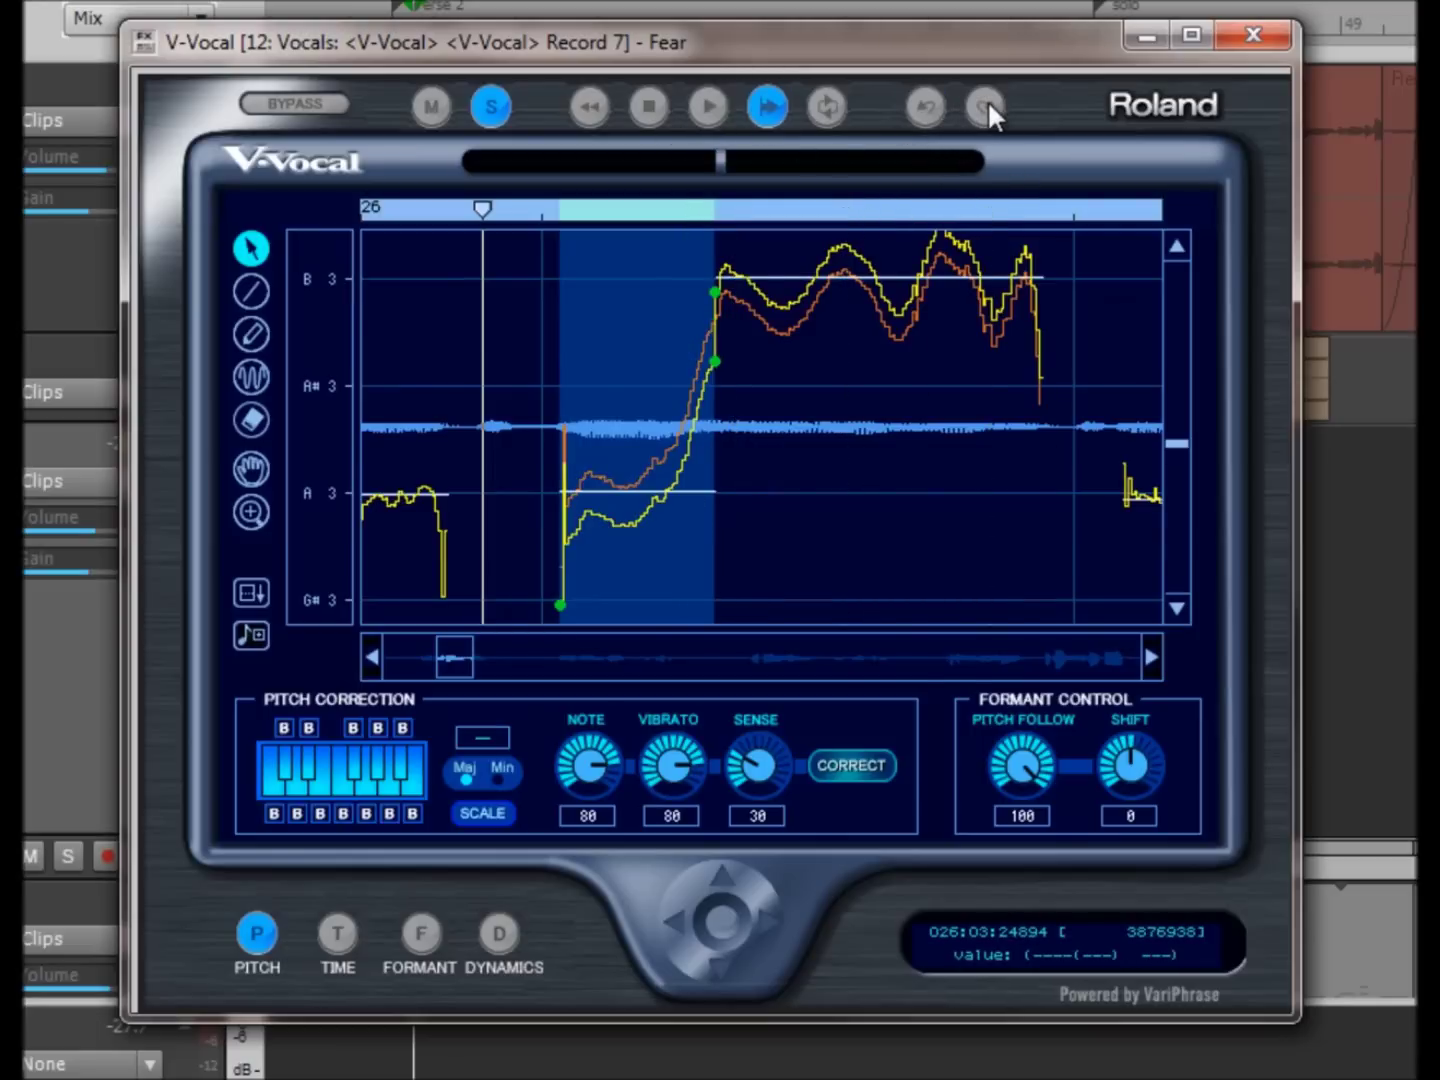
click(923, 109)
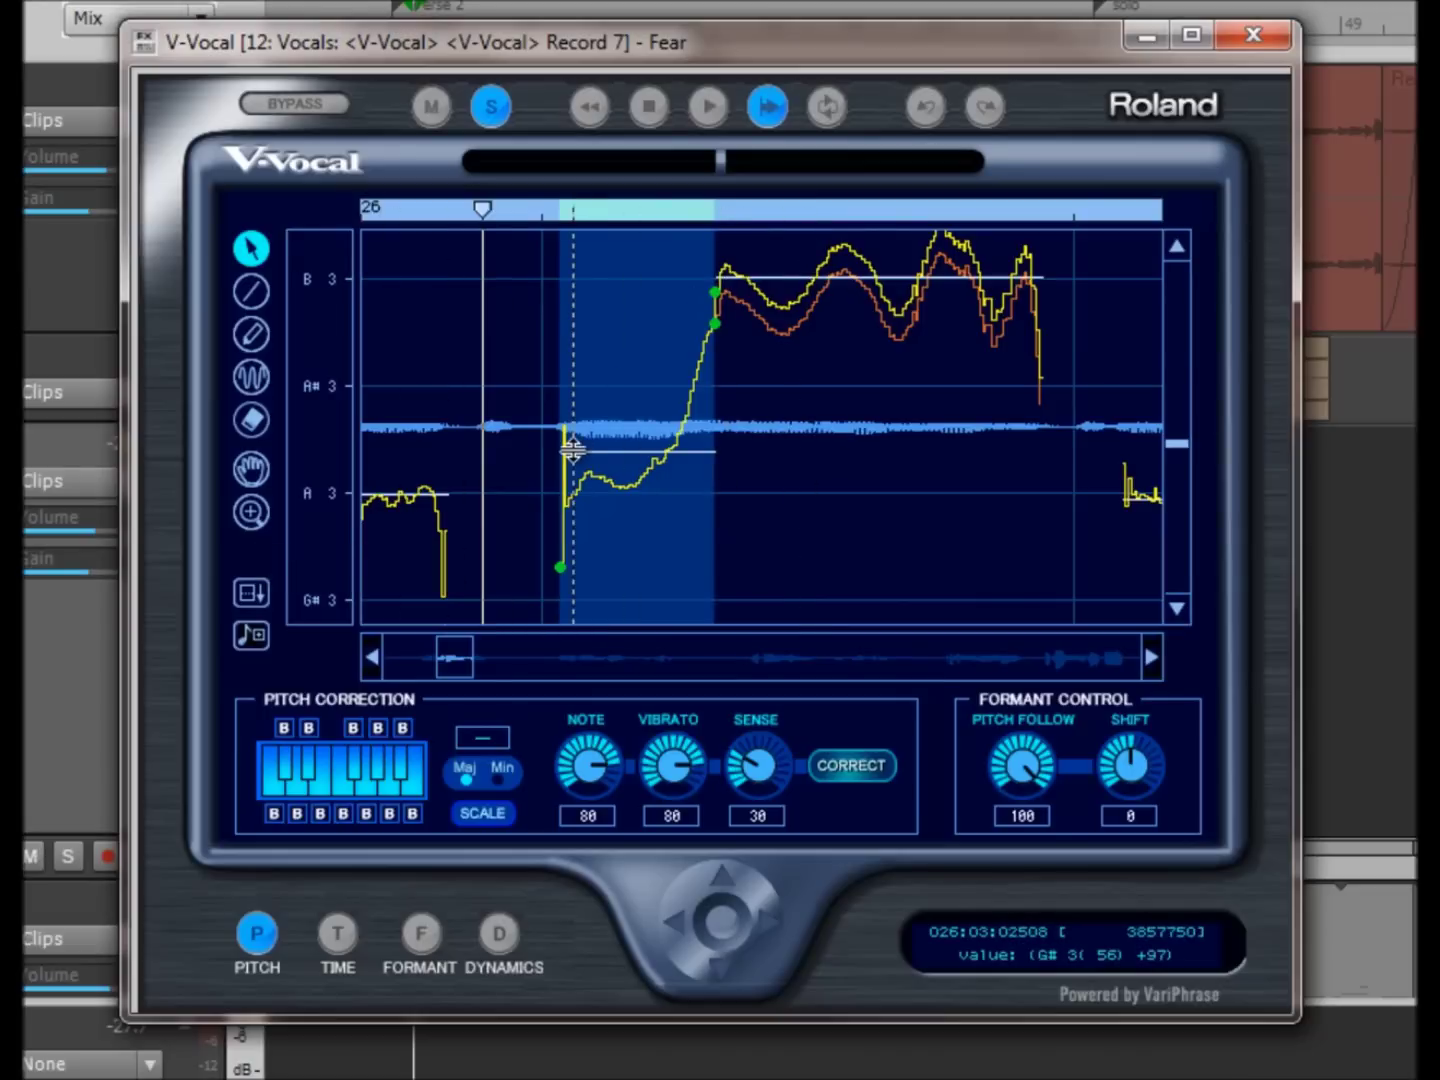
Zoom out to bars 25–33, then zoom closely around the bar 26 notes
double_click(250, 512)
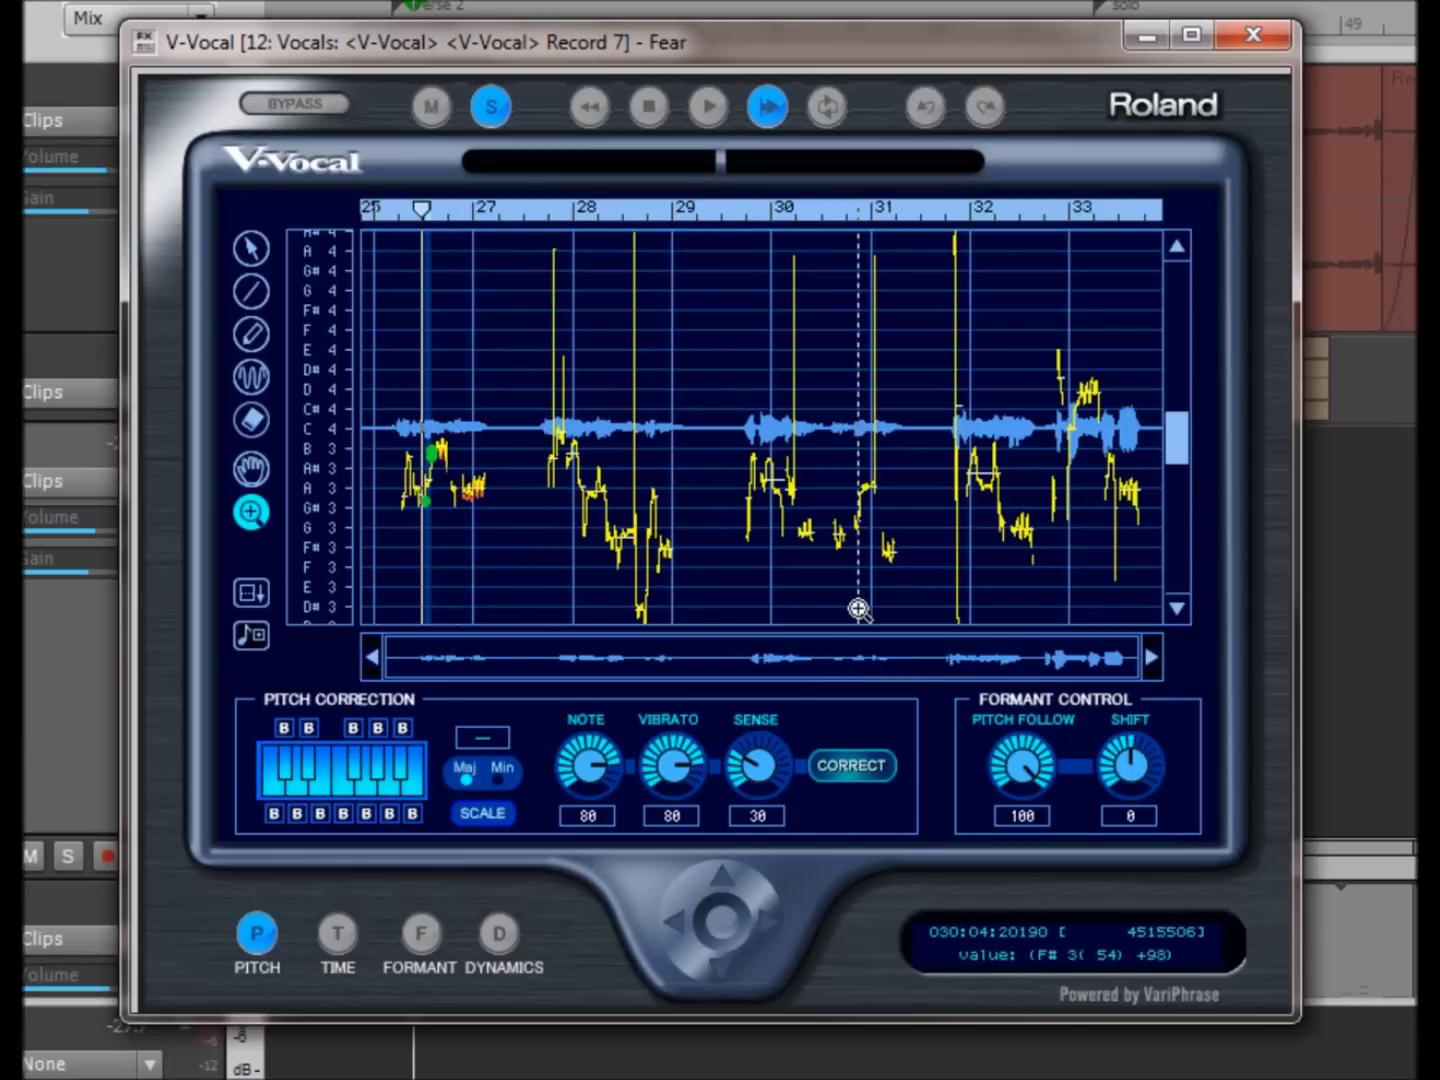
drag(381, 400, 518, 535)
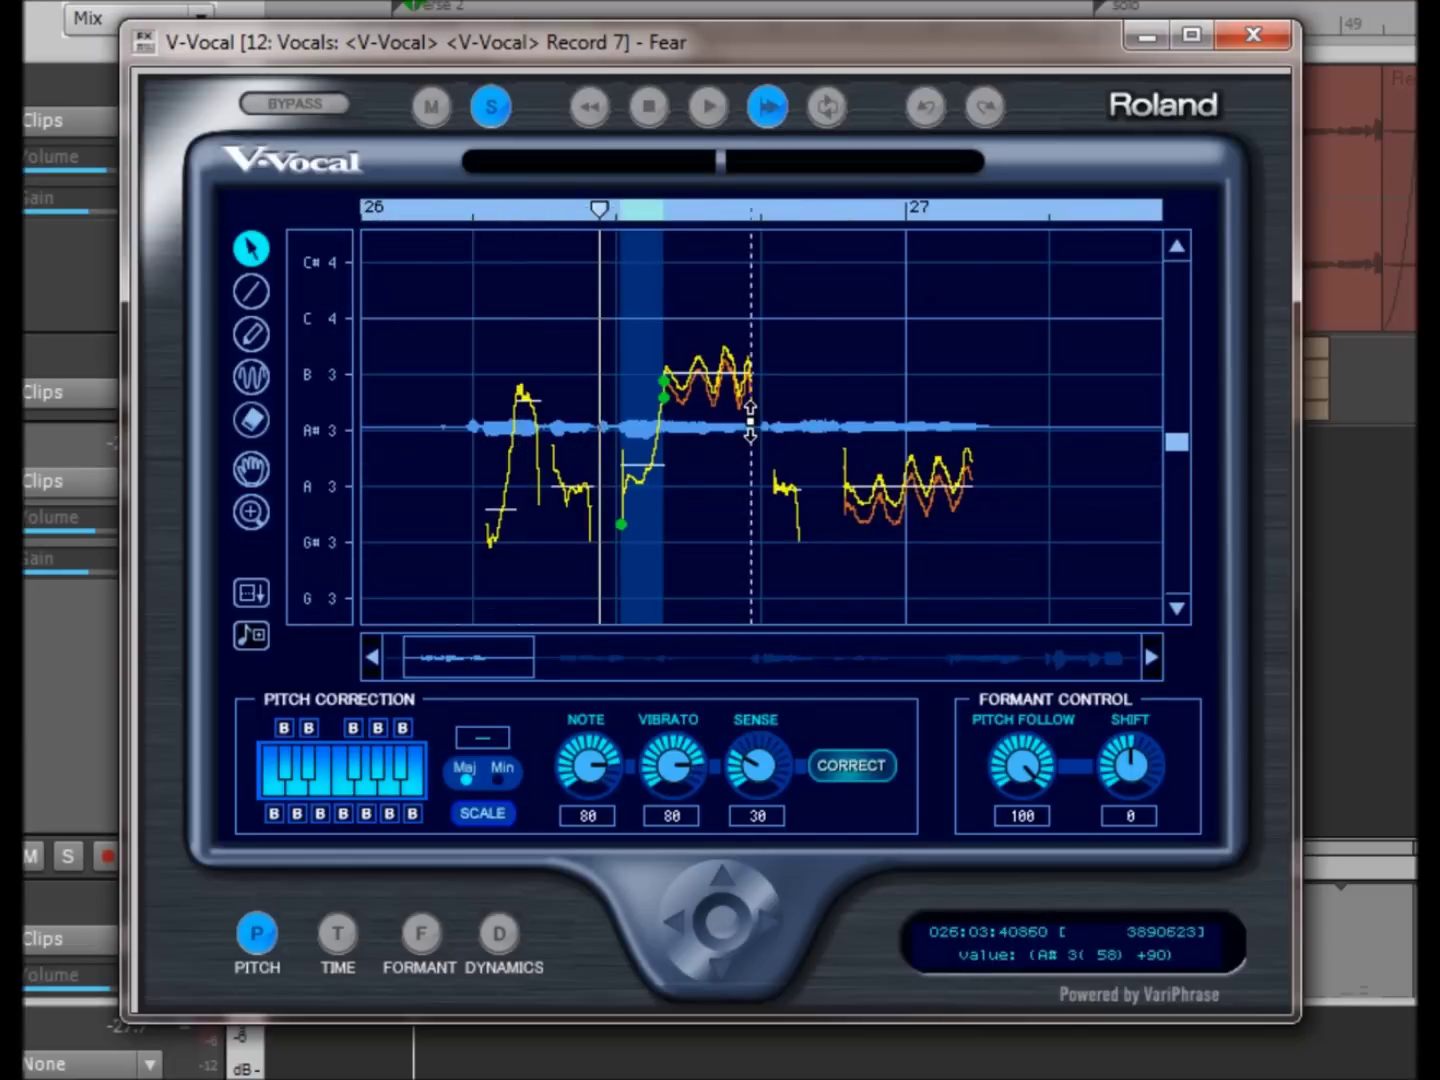
drag(466, 649, 470, 652)
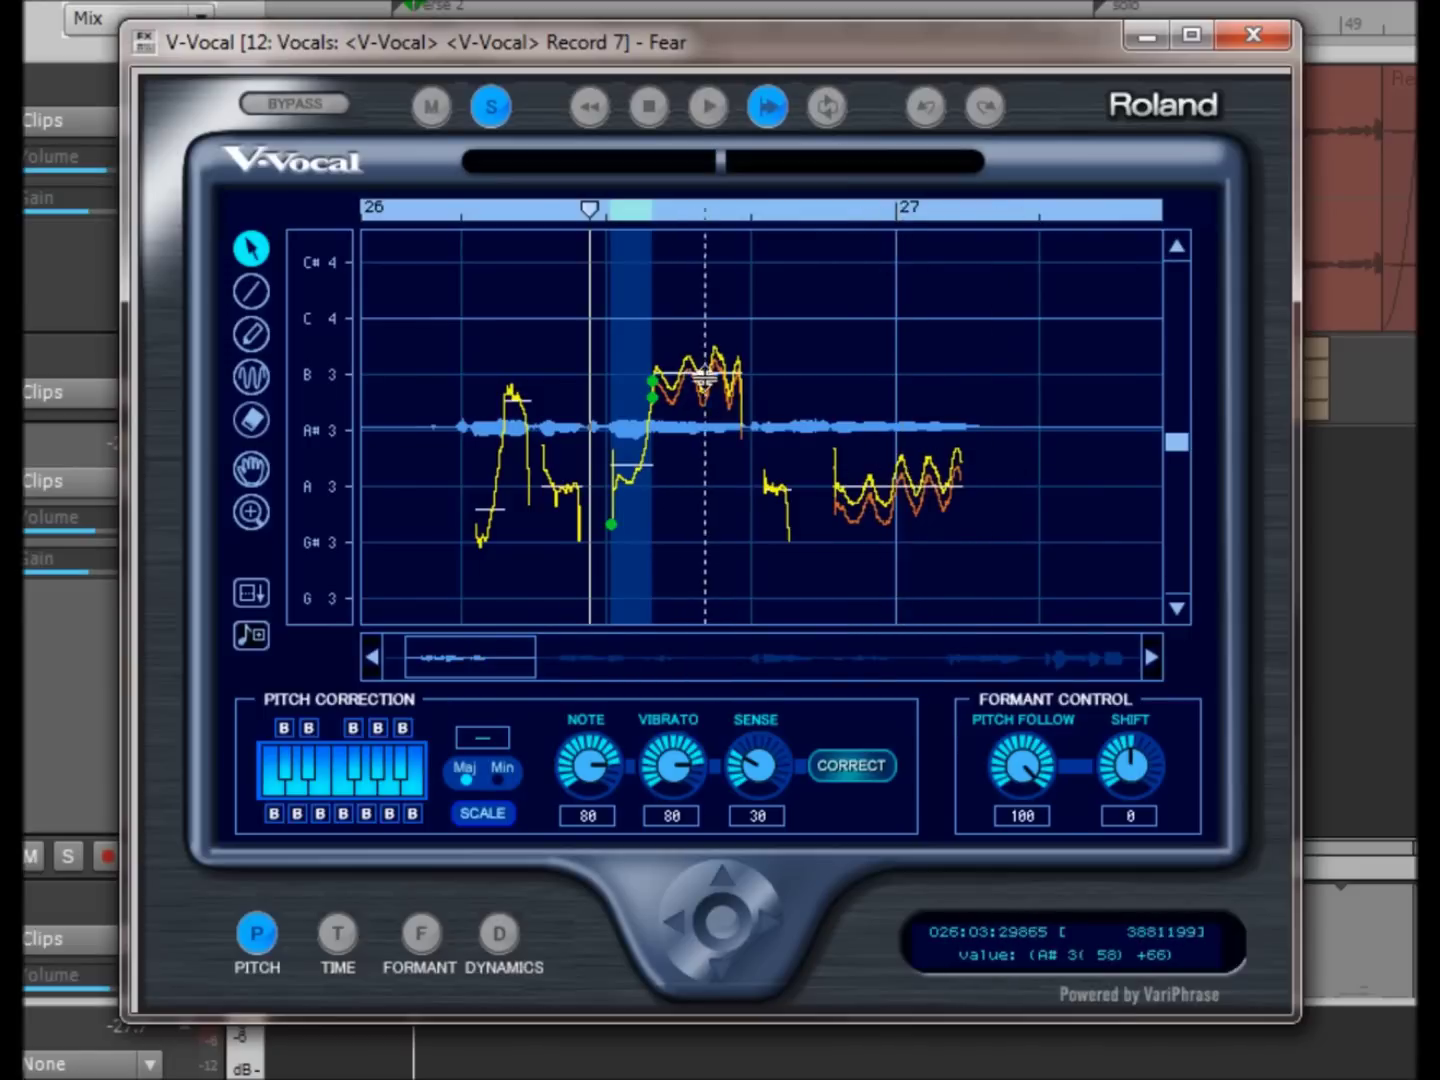
drag(440, 665, 428, 665)
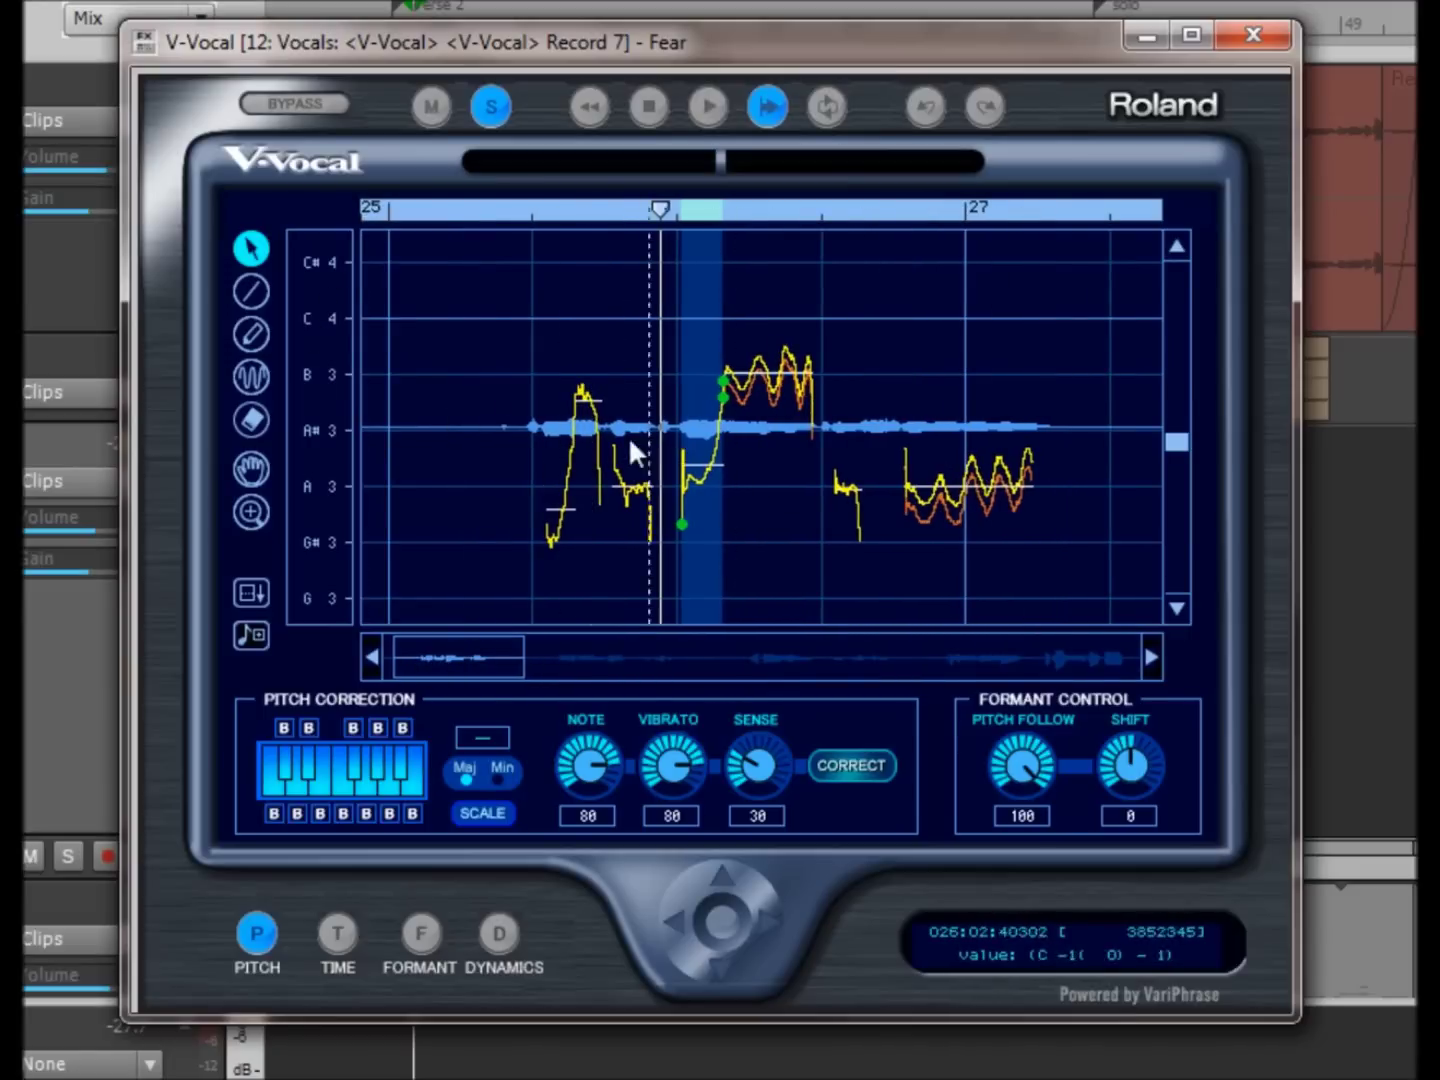
Raise the short first note toward B3 and audition the phrase with Solo turned off
drag(589, 391, 626, 376)
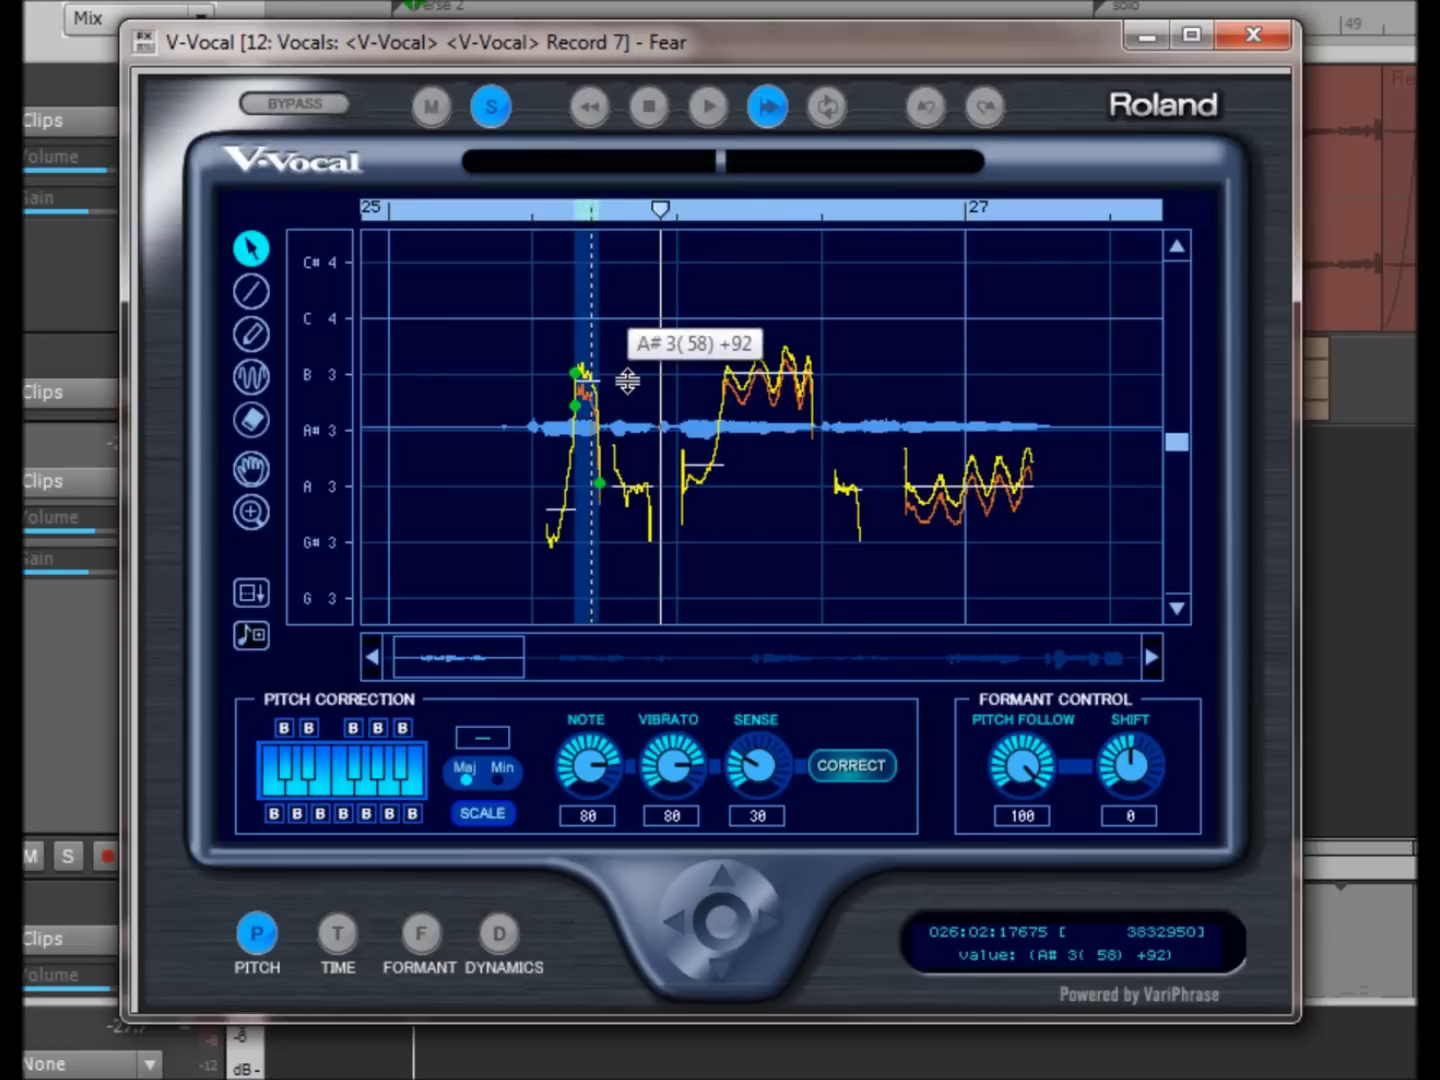
click(537, 213)
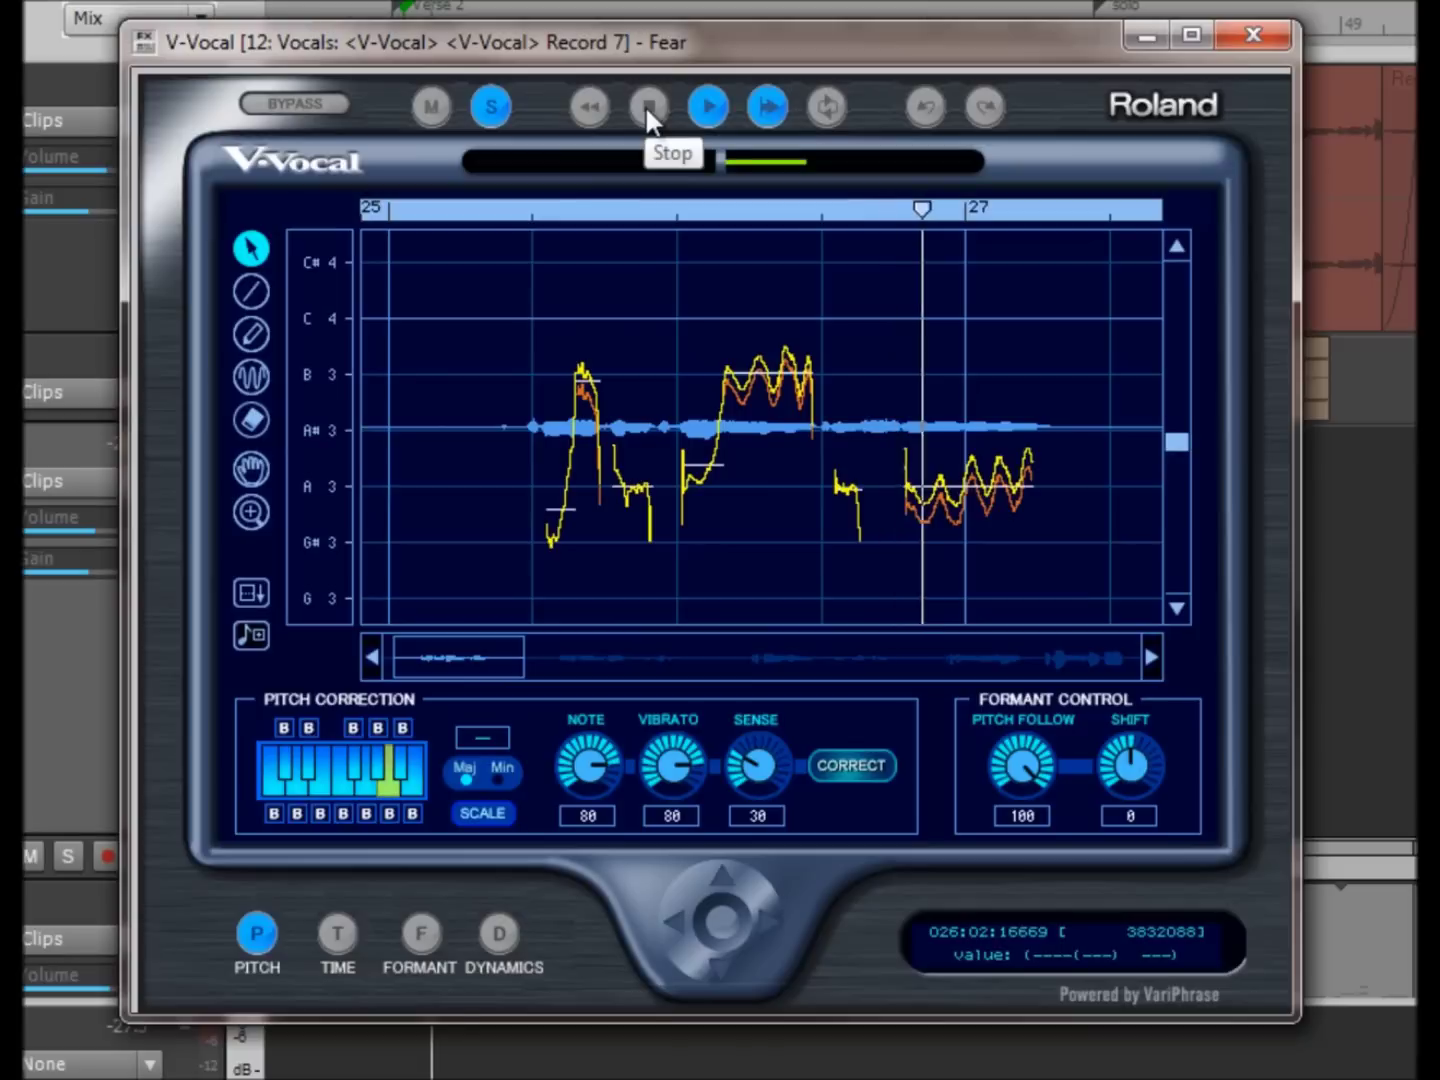
click(645, 104)
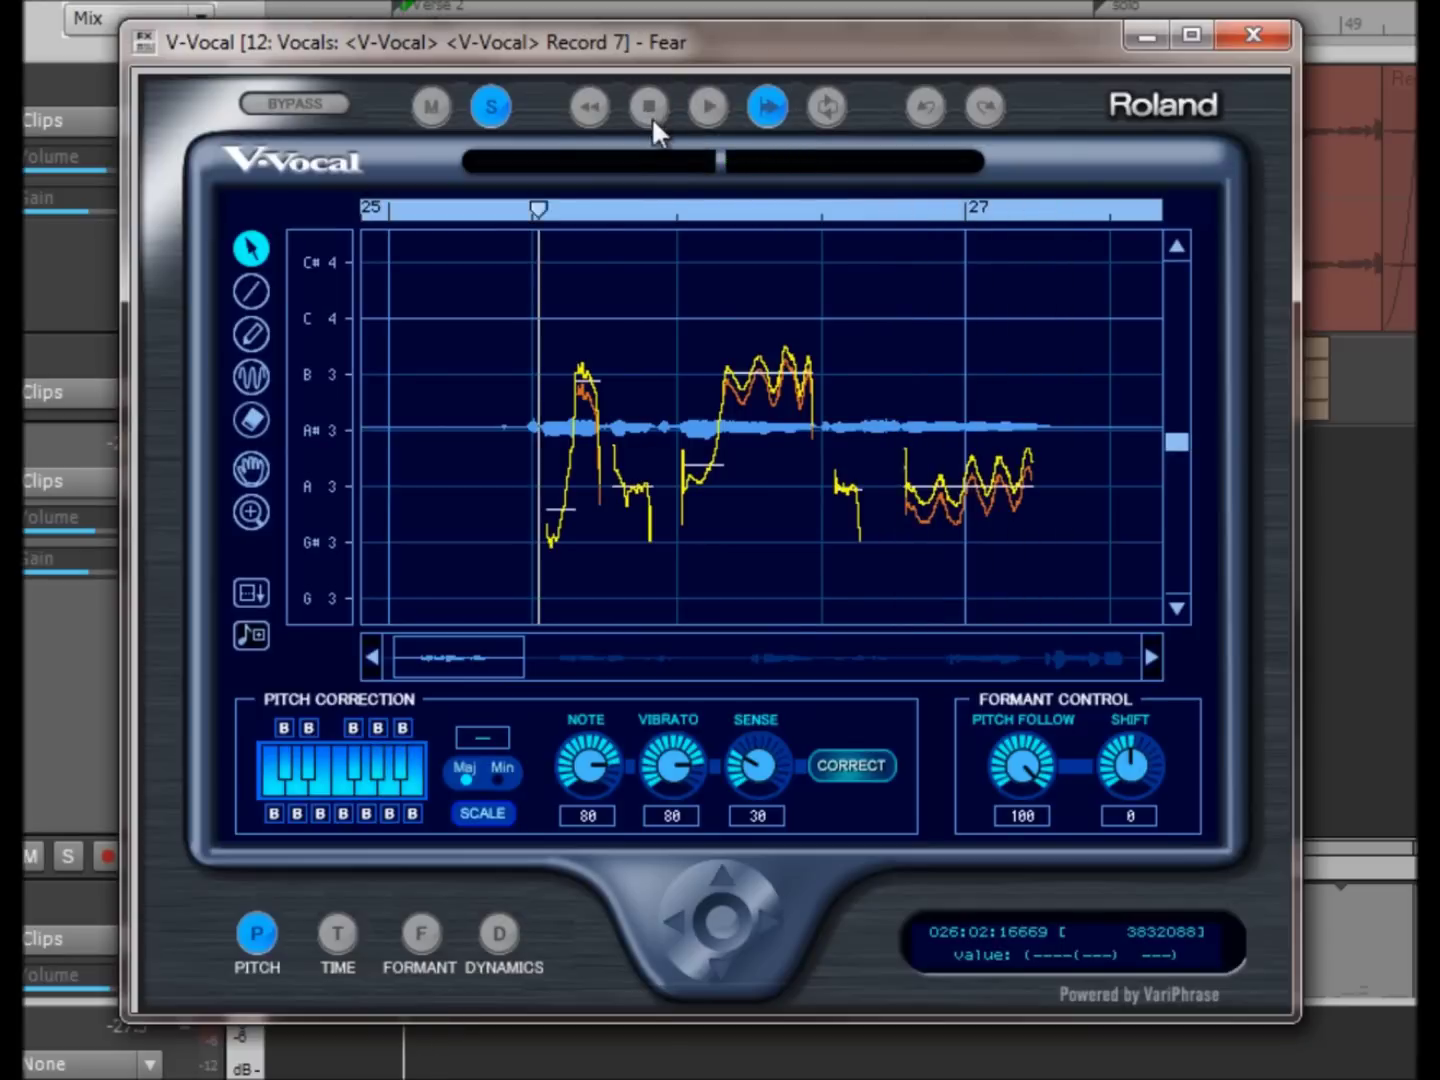
click(490, 109)
click(708, 106)
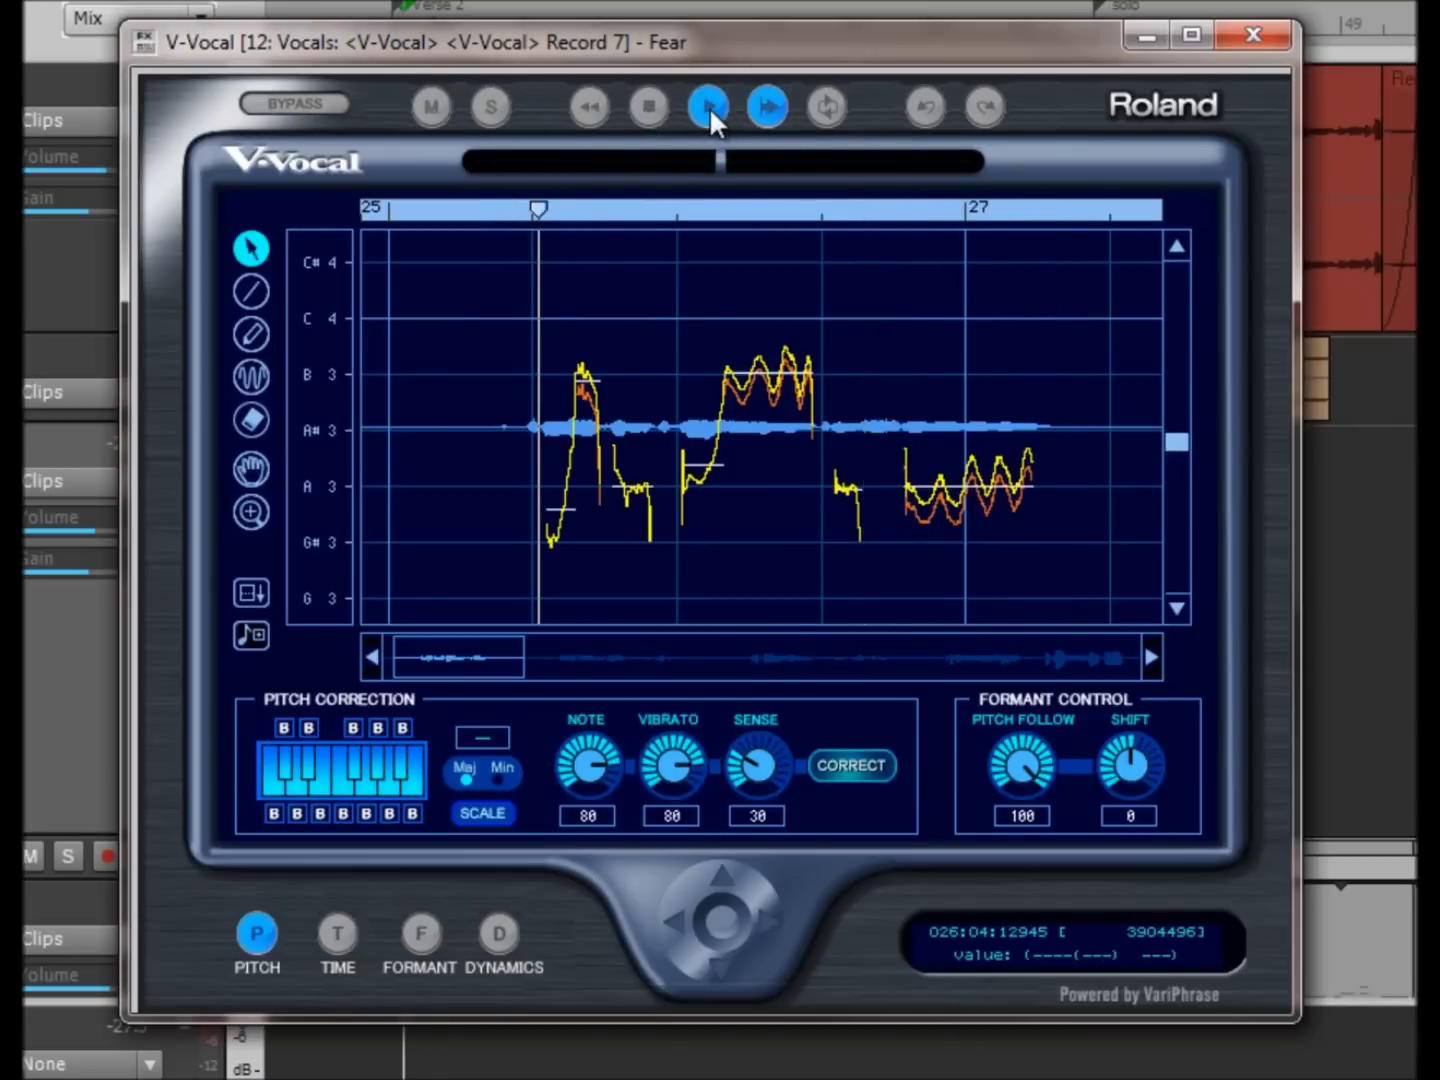
click(650, 106)
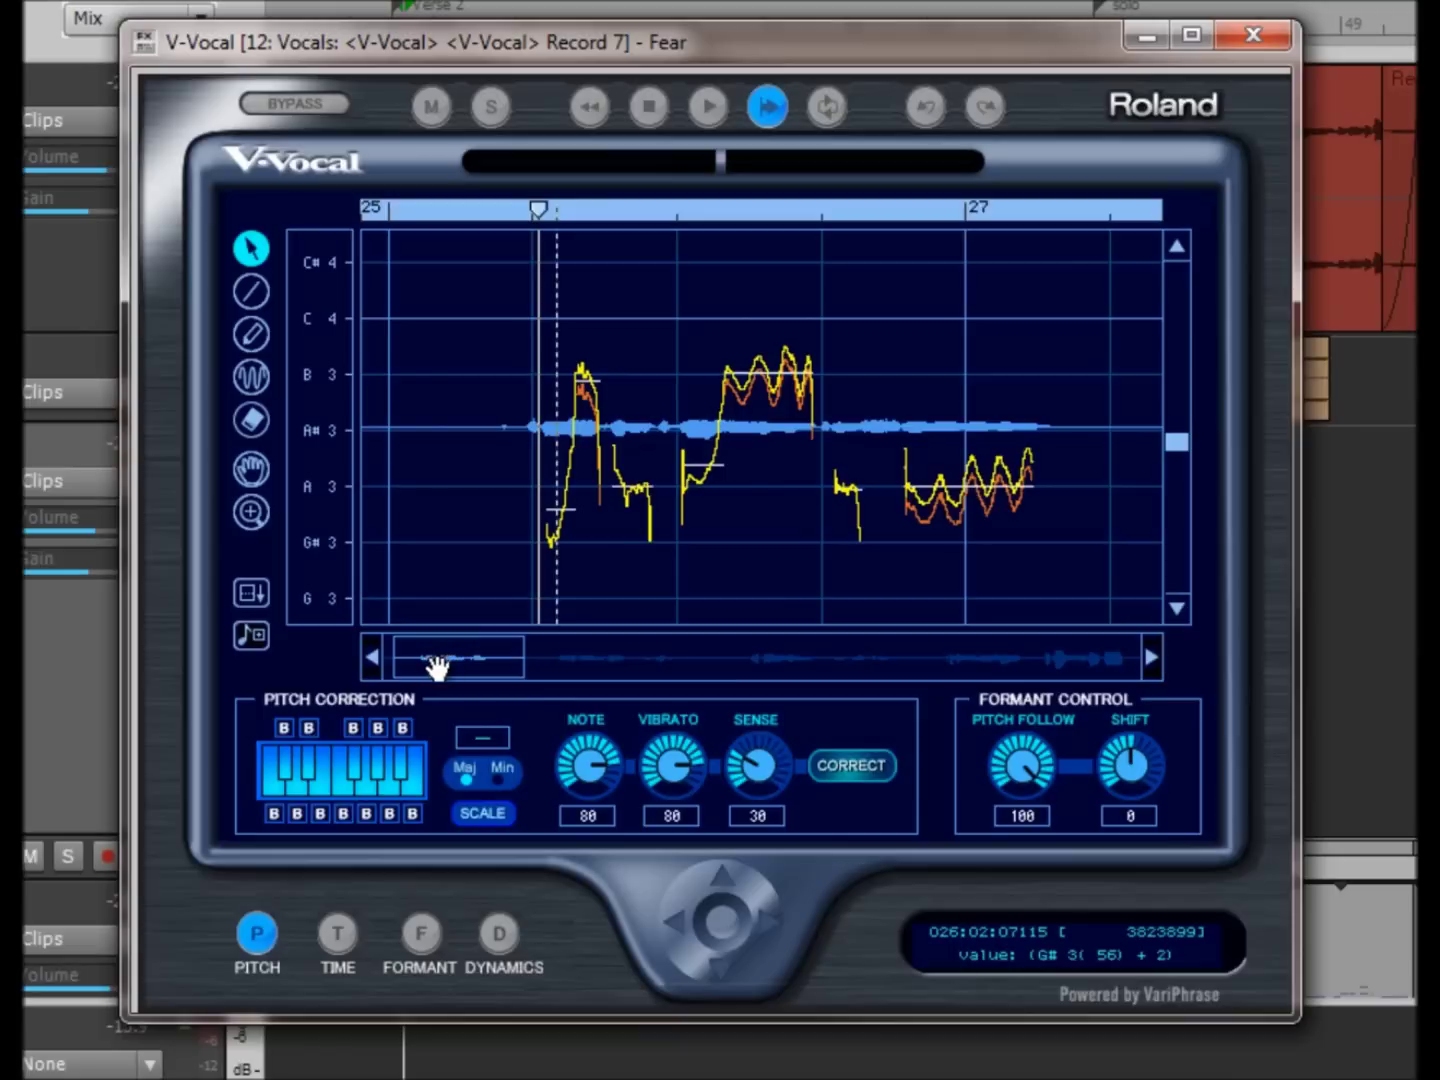
Move the view forward and zoom in on the sustained A3 vibrato note near bar 27
drag(435, 665, 457, 668)
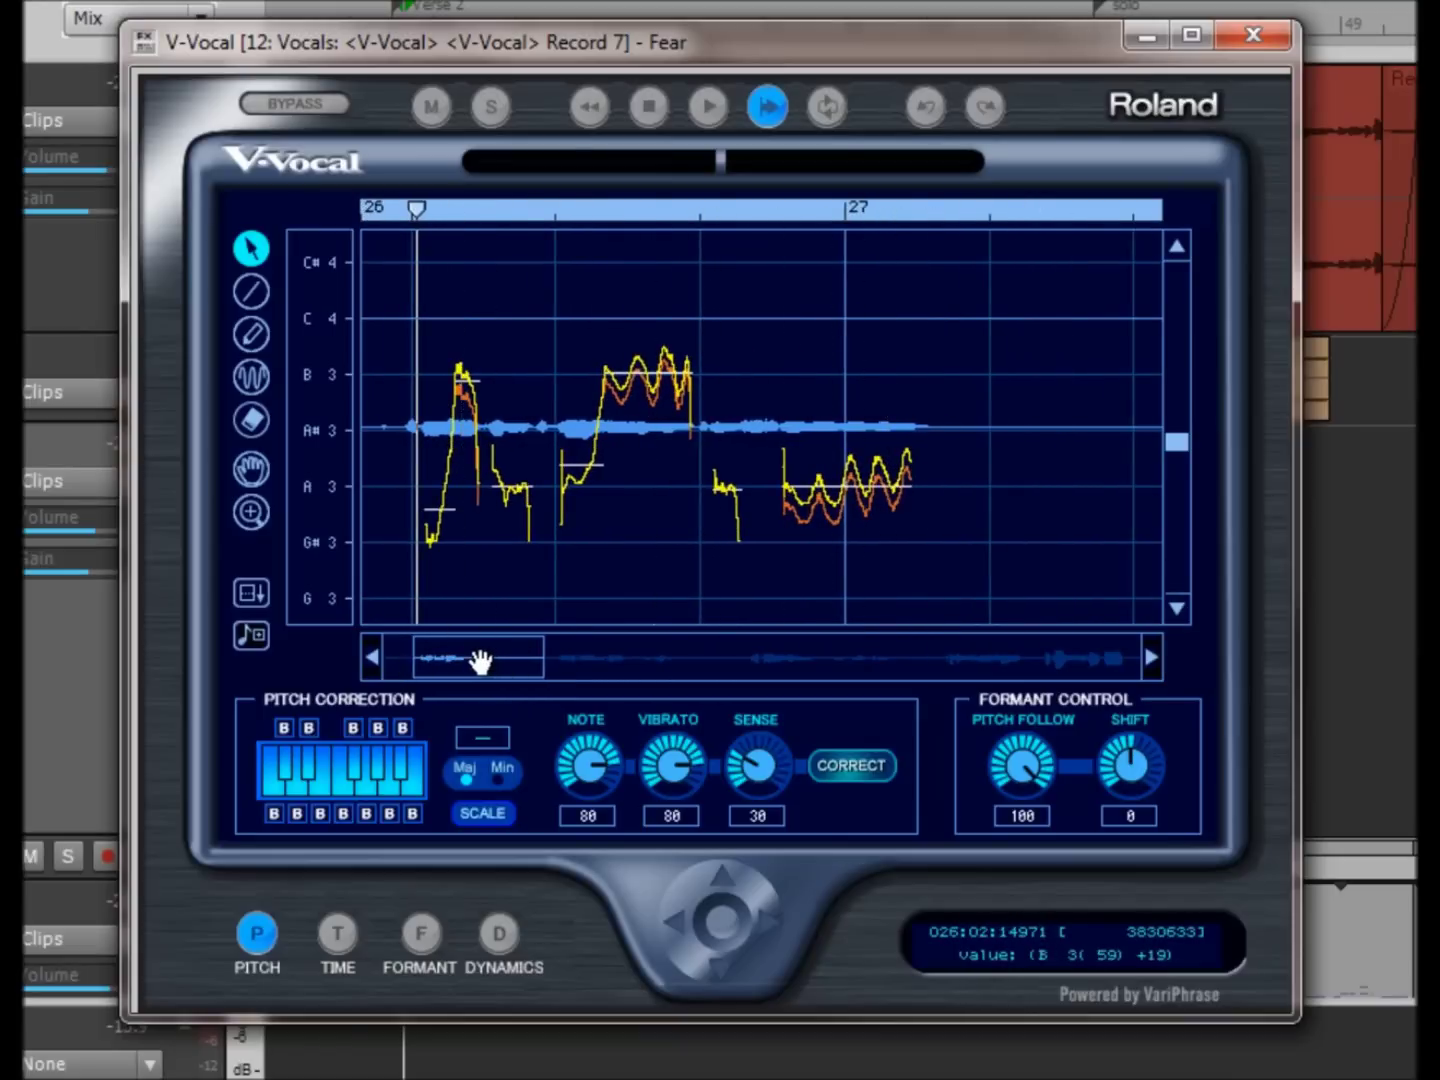
mouse_move(481, 661)
mouse_down()
mouse_move(500, 659)
mouse_move(479, 665)
mouse_up()
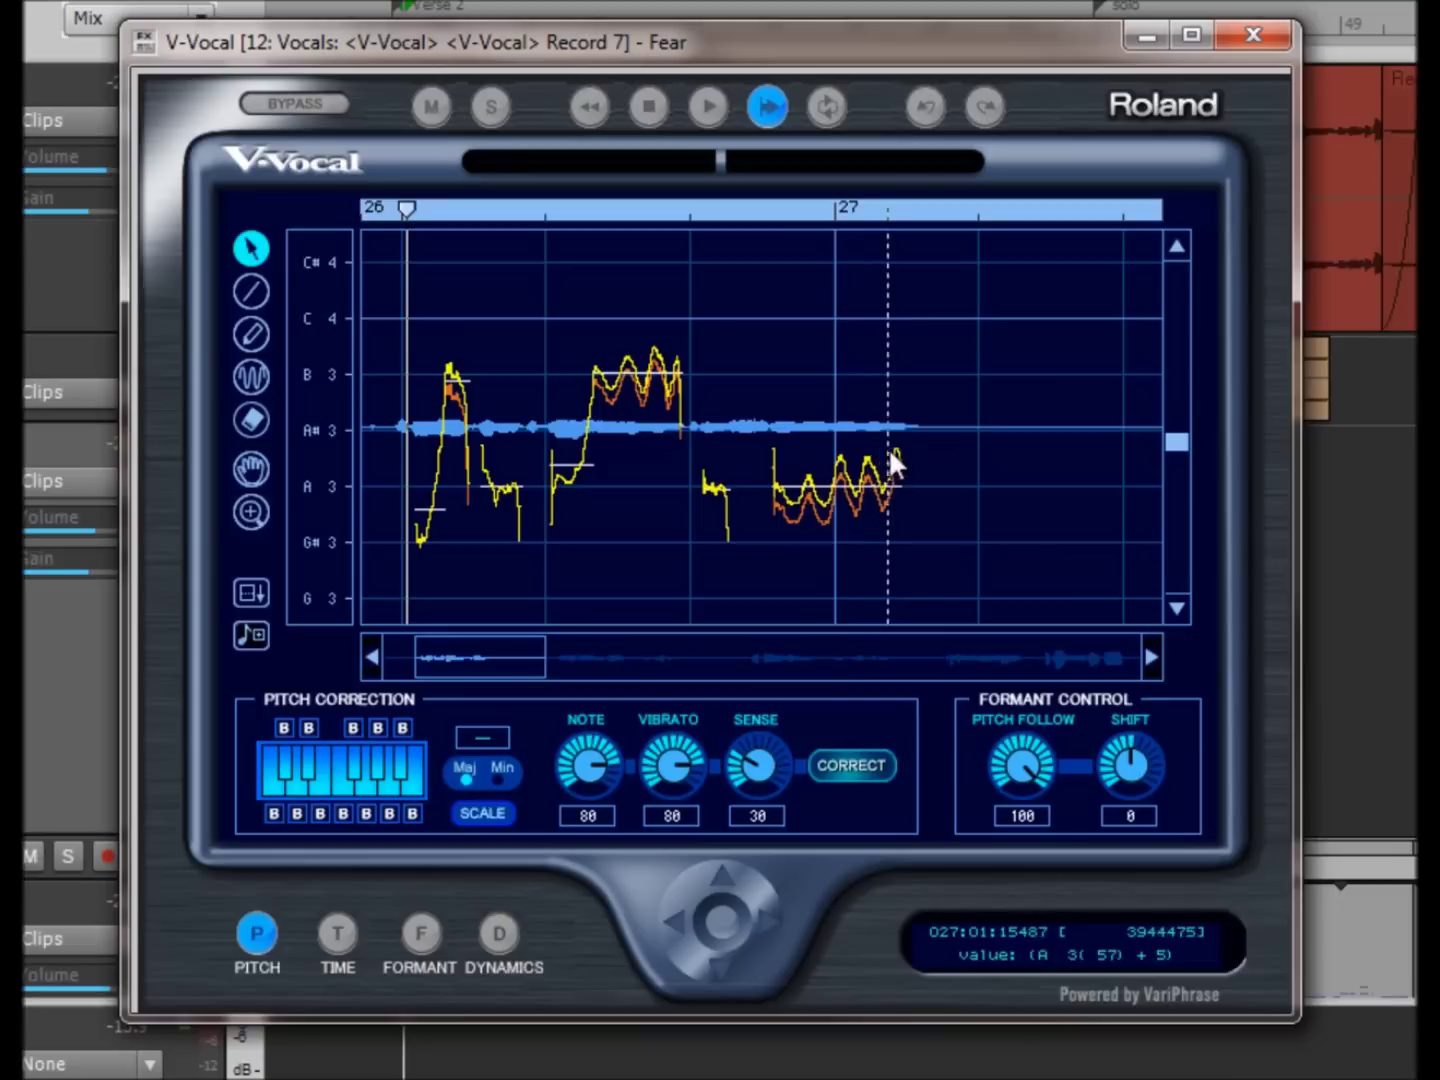
drag(491, 661, 530, 661)
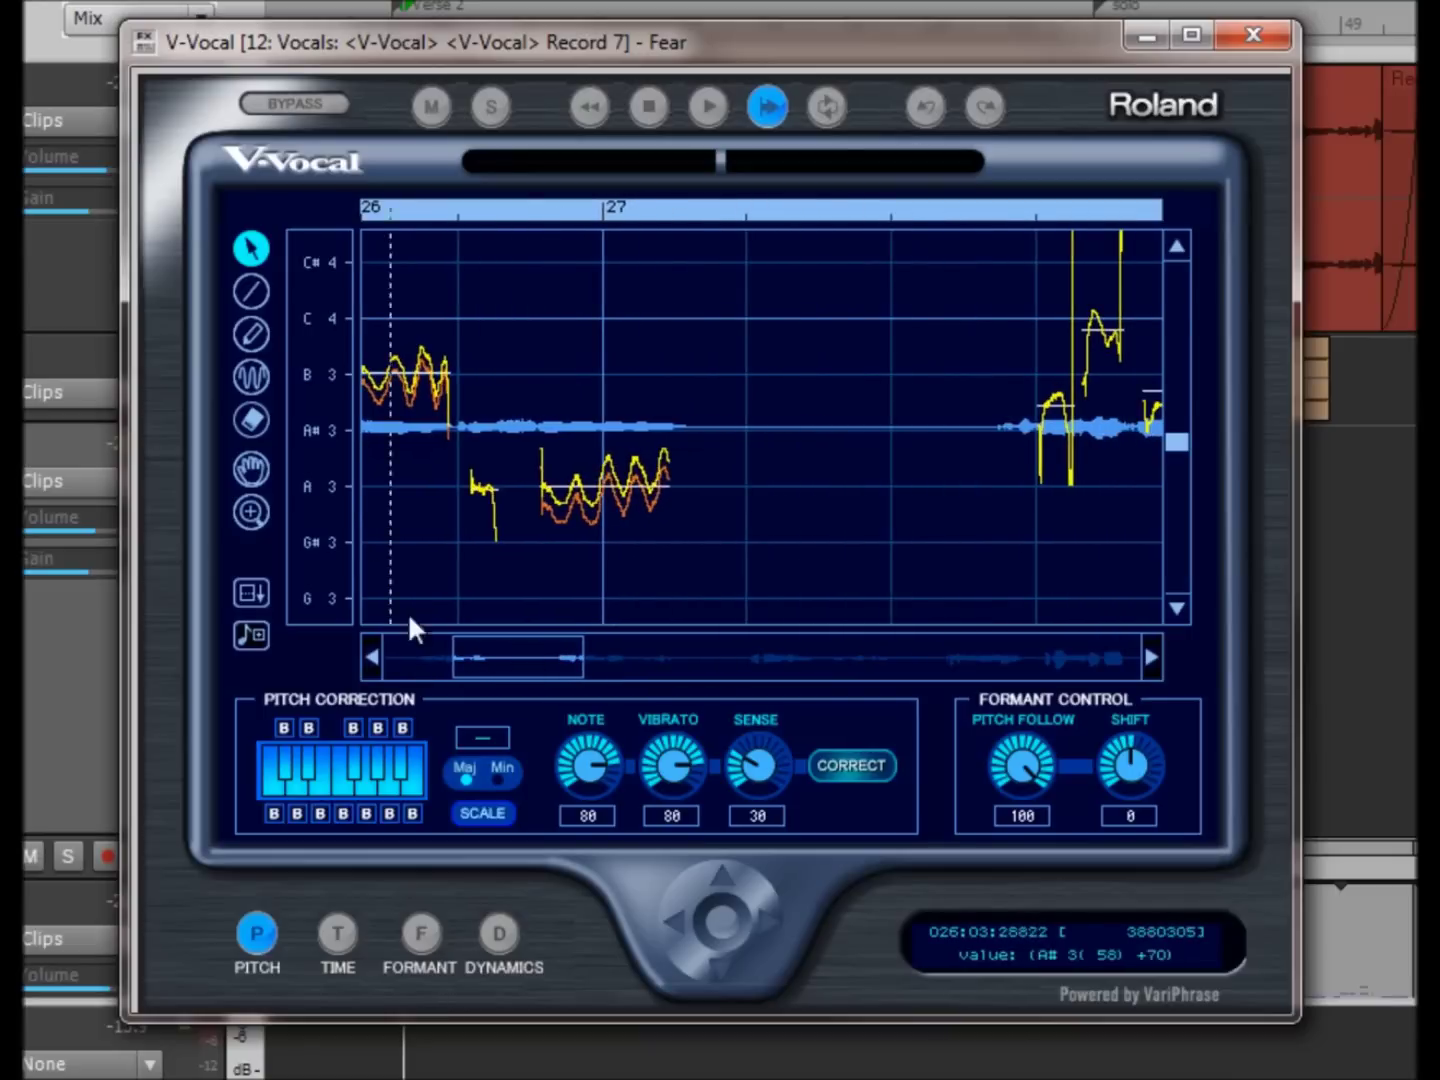
click(251, 512)
drag(389, 284, 749, 586)
drag(476, 644, 514, 672)
scroll(719, 345, down, 1)
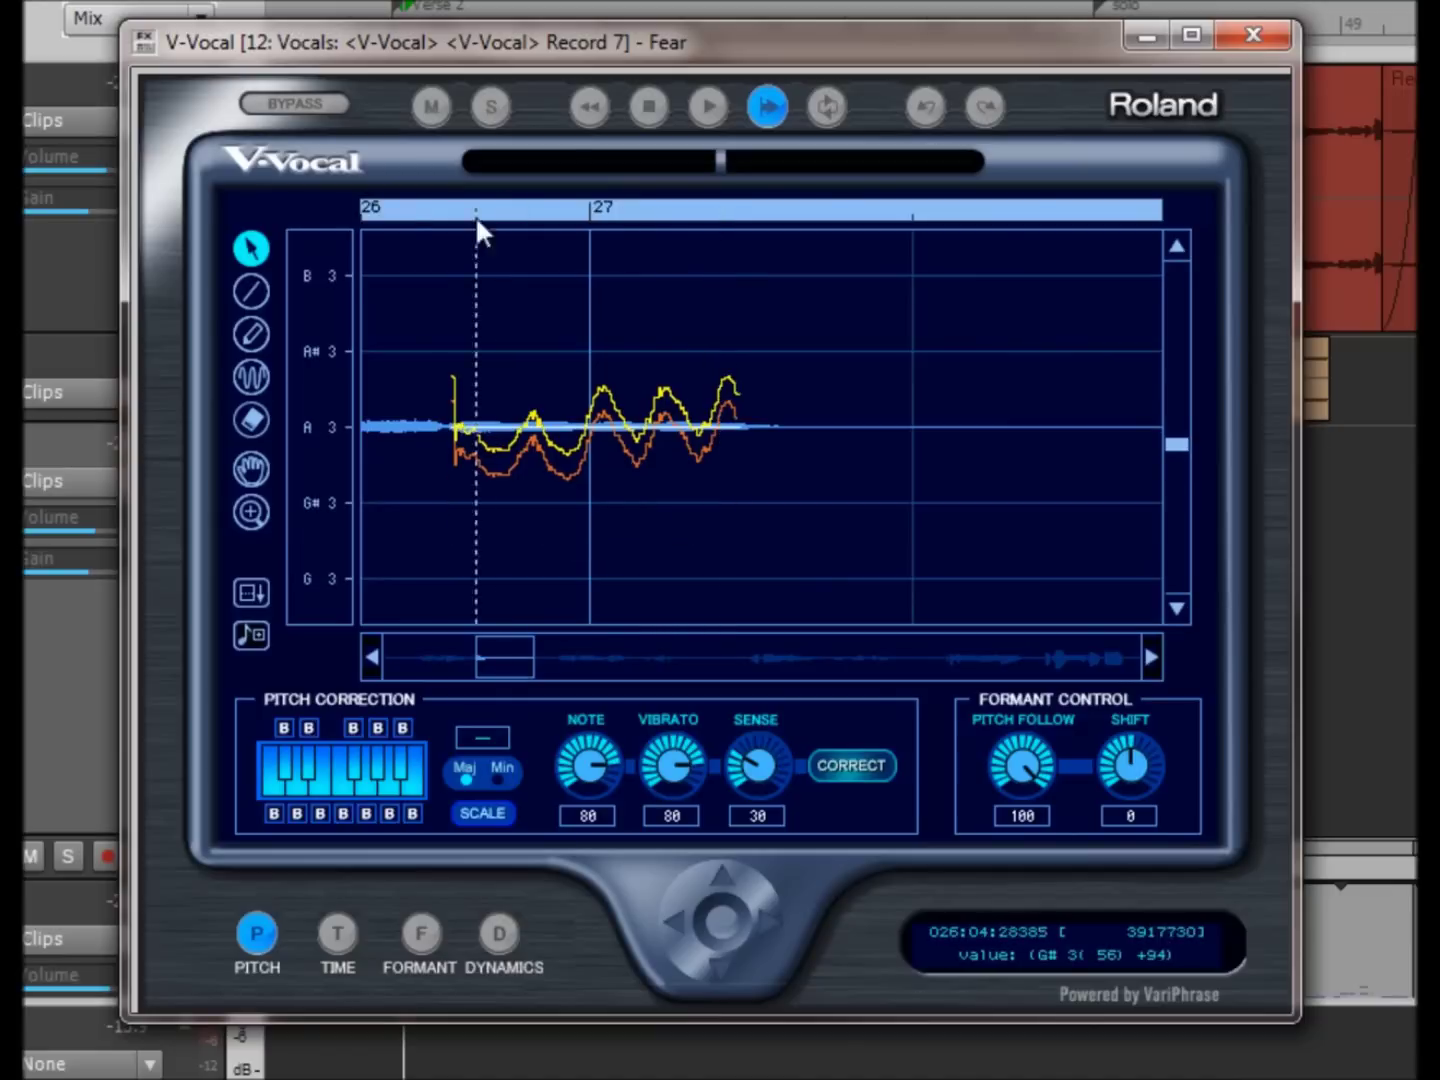
Audition the sustained A3 vibrato note from just before its start
click(404, 209)
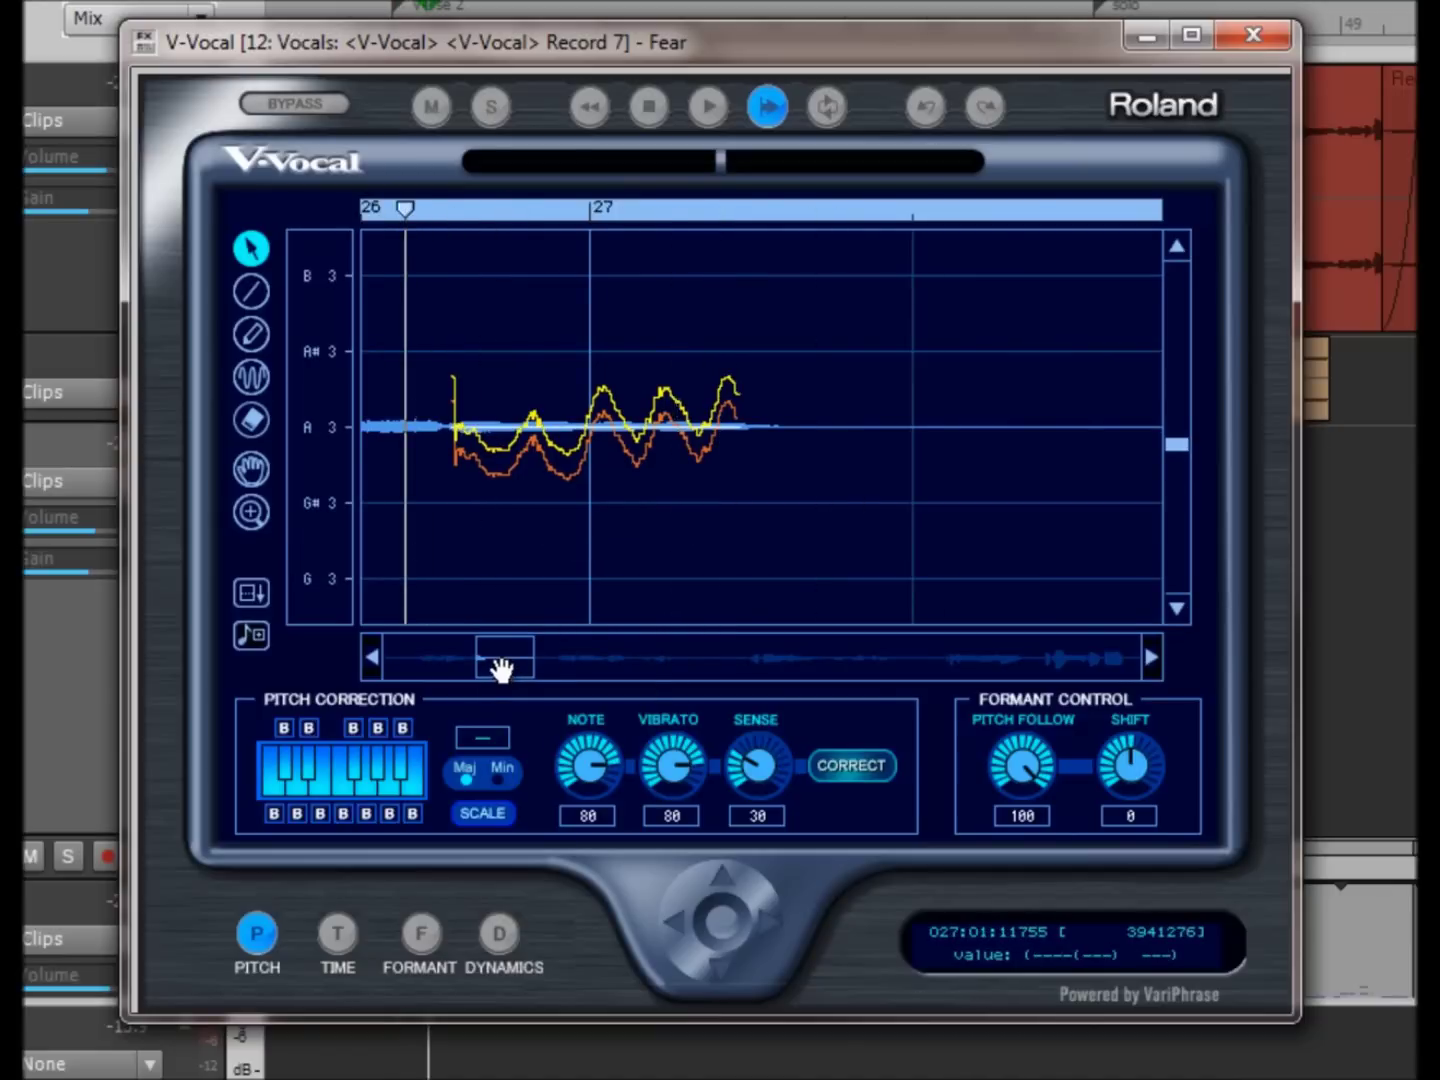
drag(501, 668, 499, 667)
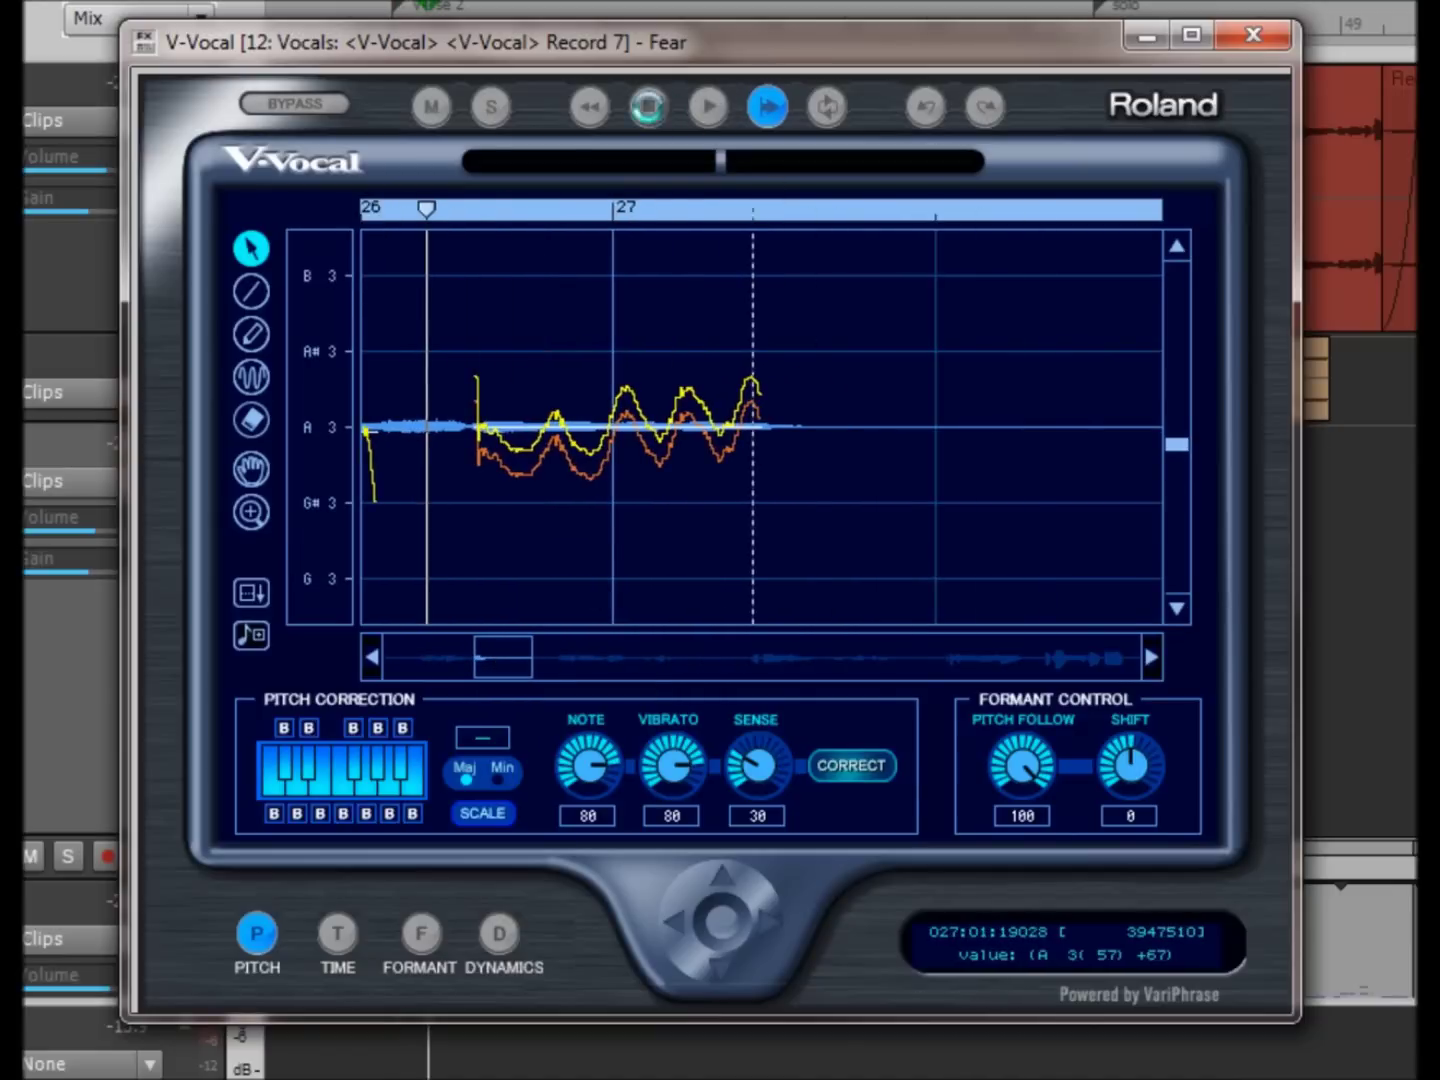
click(707, 110)
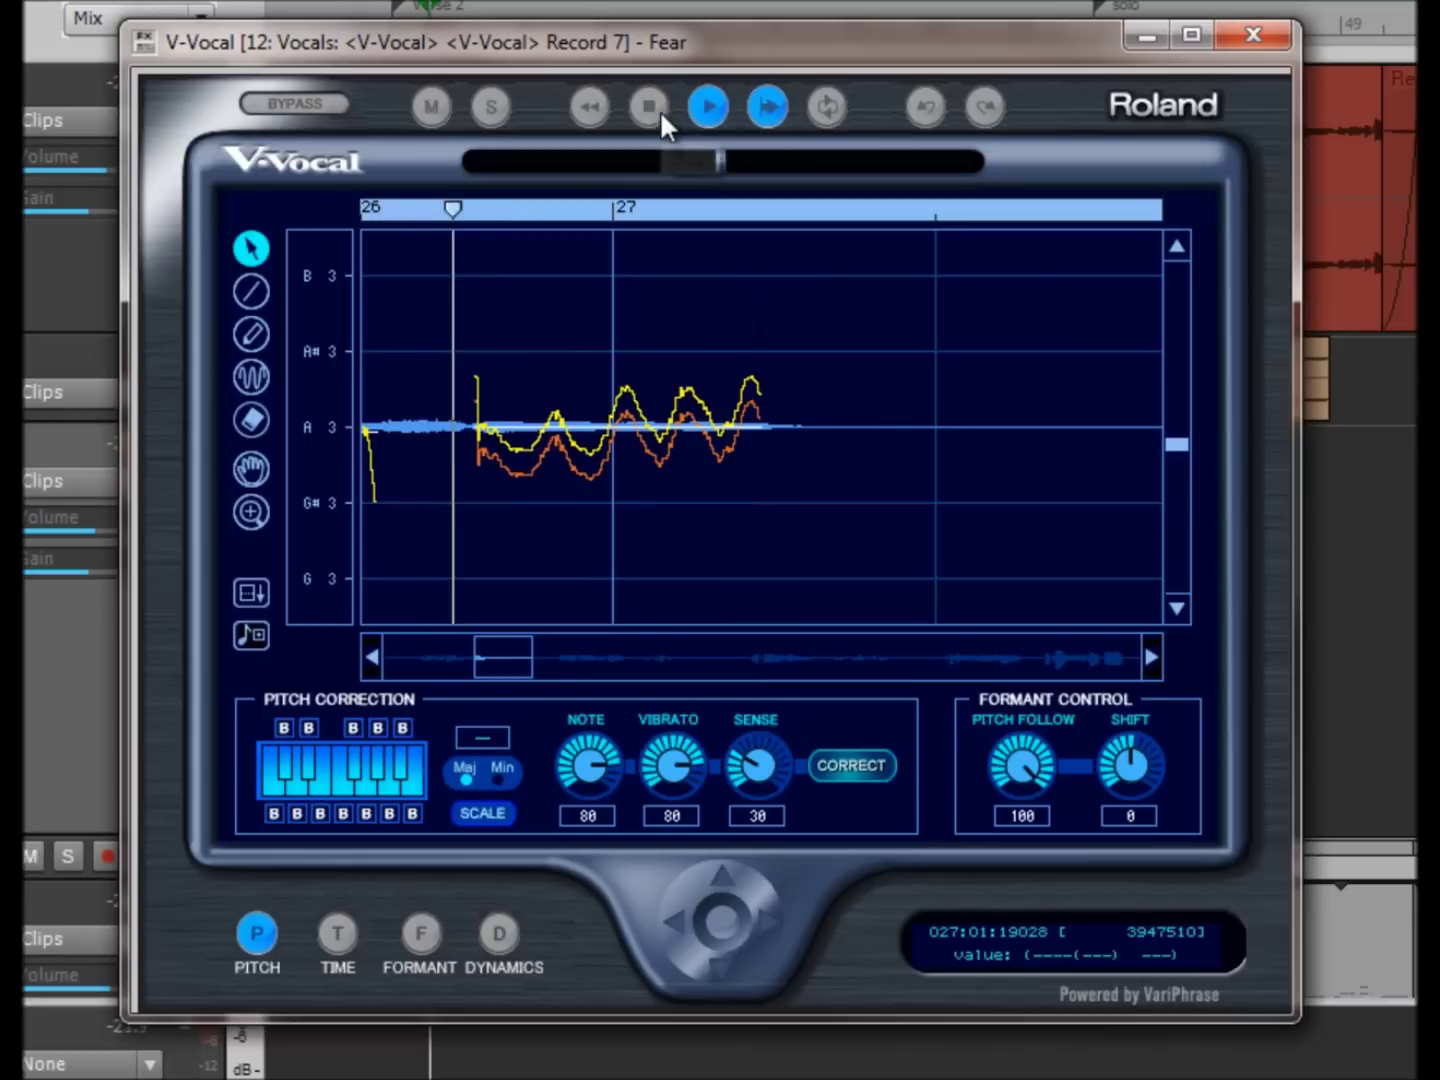
click(653, 111)
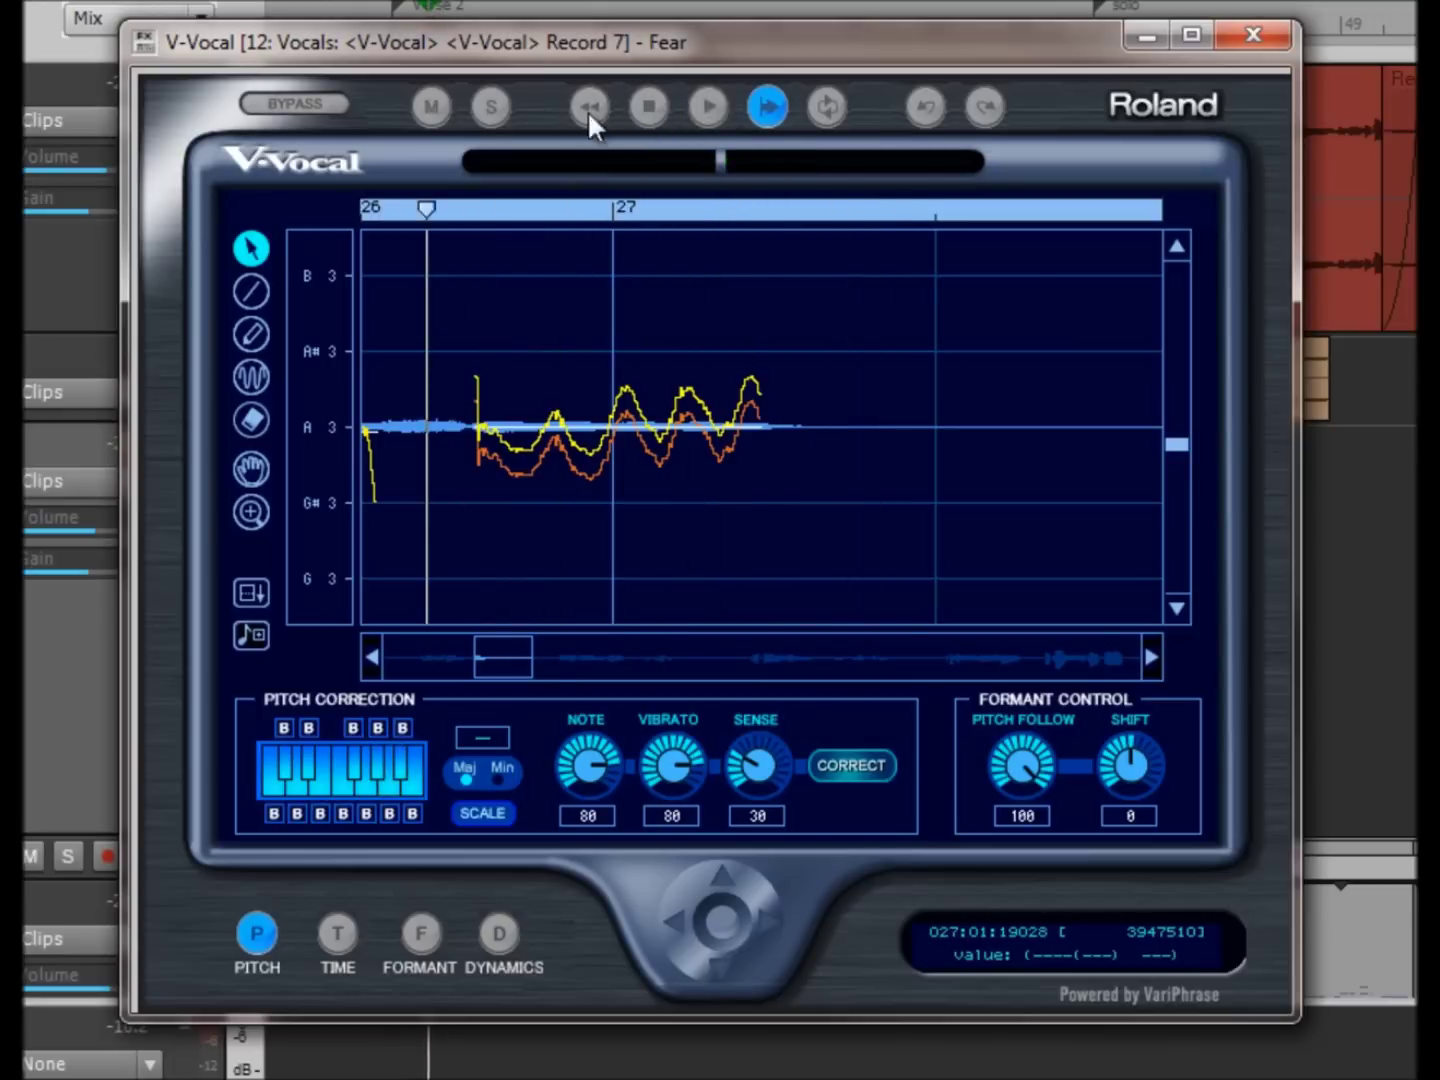
click(646, 108)
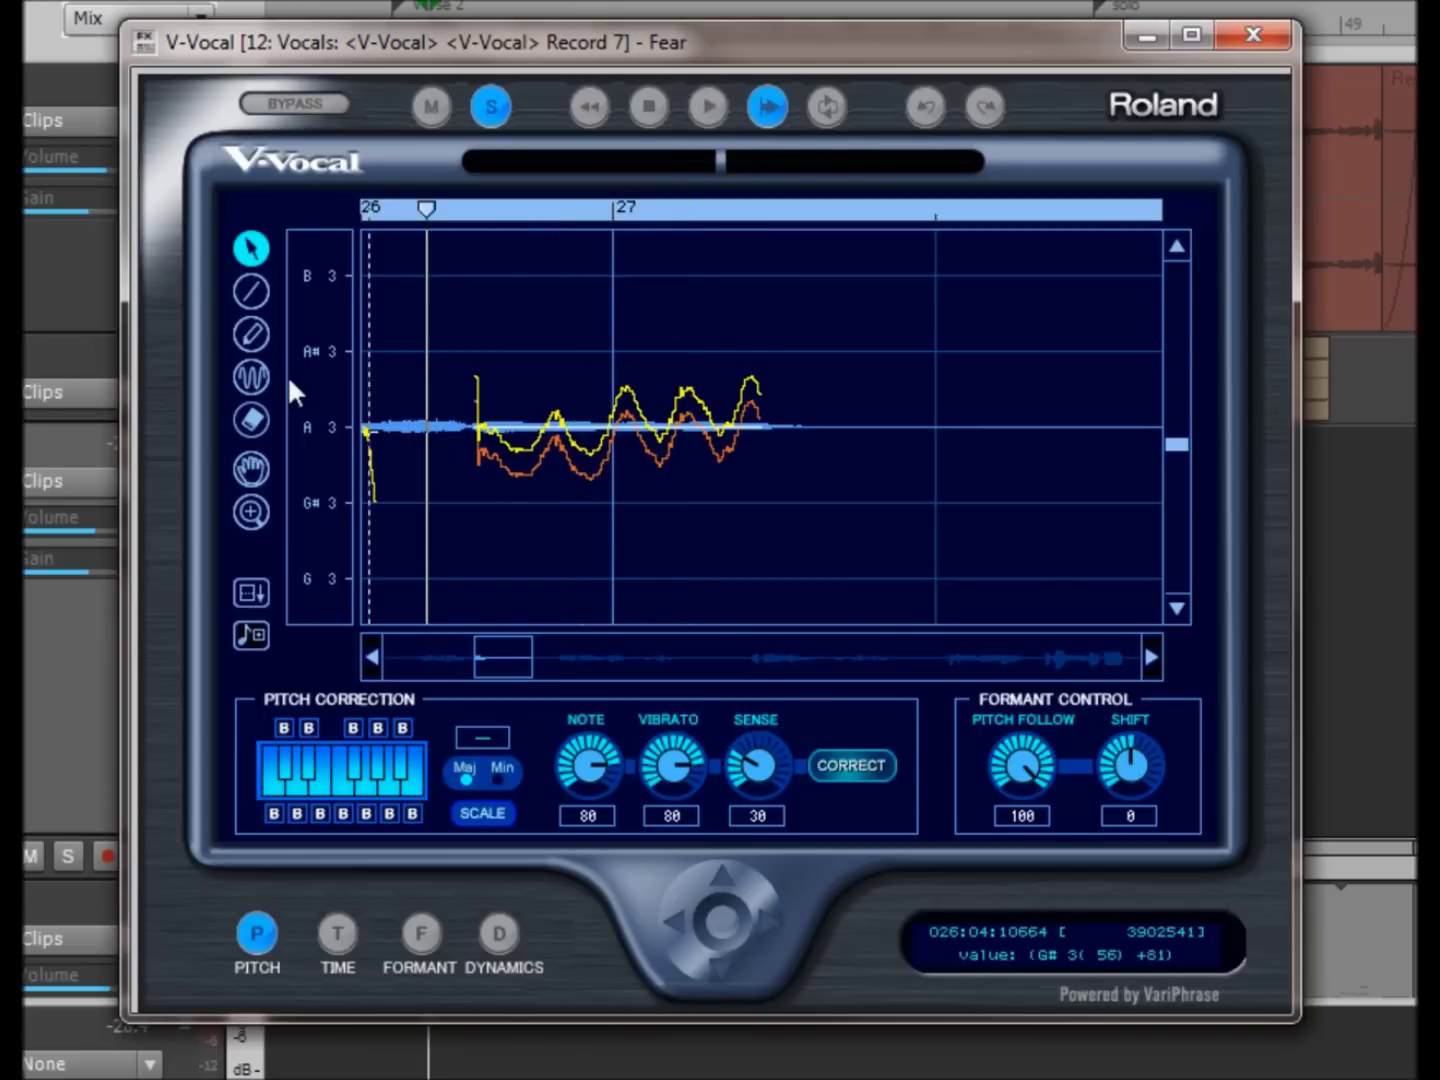
click(252, 376)
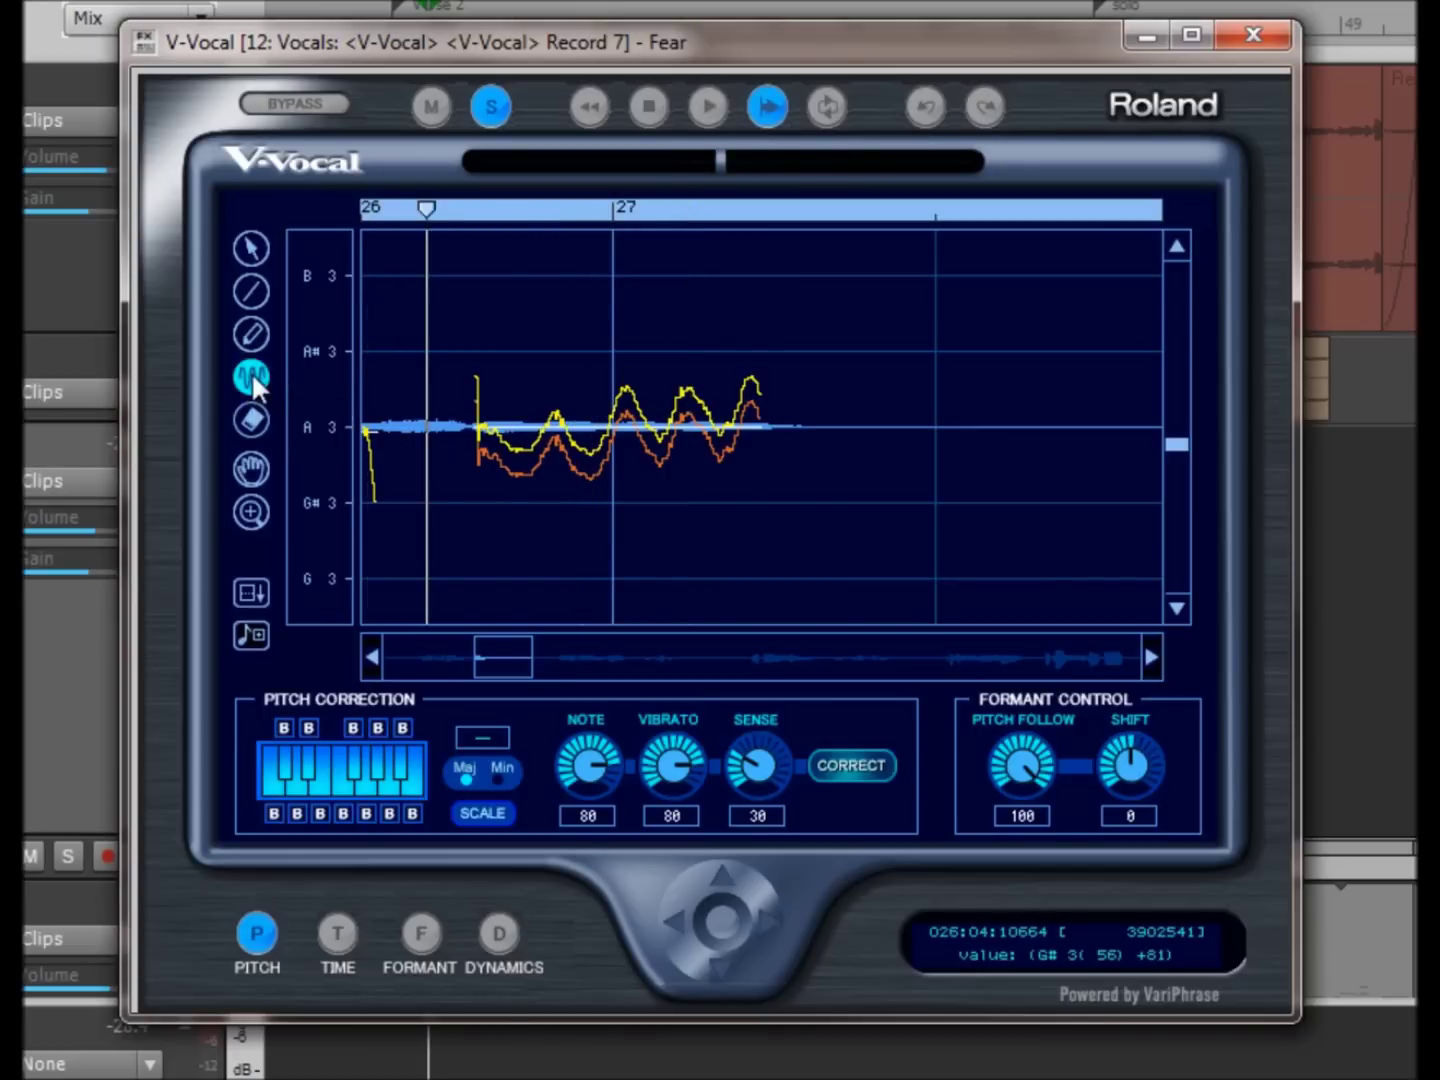
Reduce the sustained note's vibrato depth with the LFO tool, then undo the change
click(628, 426)
drag(628, 425, 932, 408)
click(926, 106)
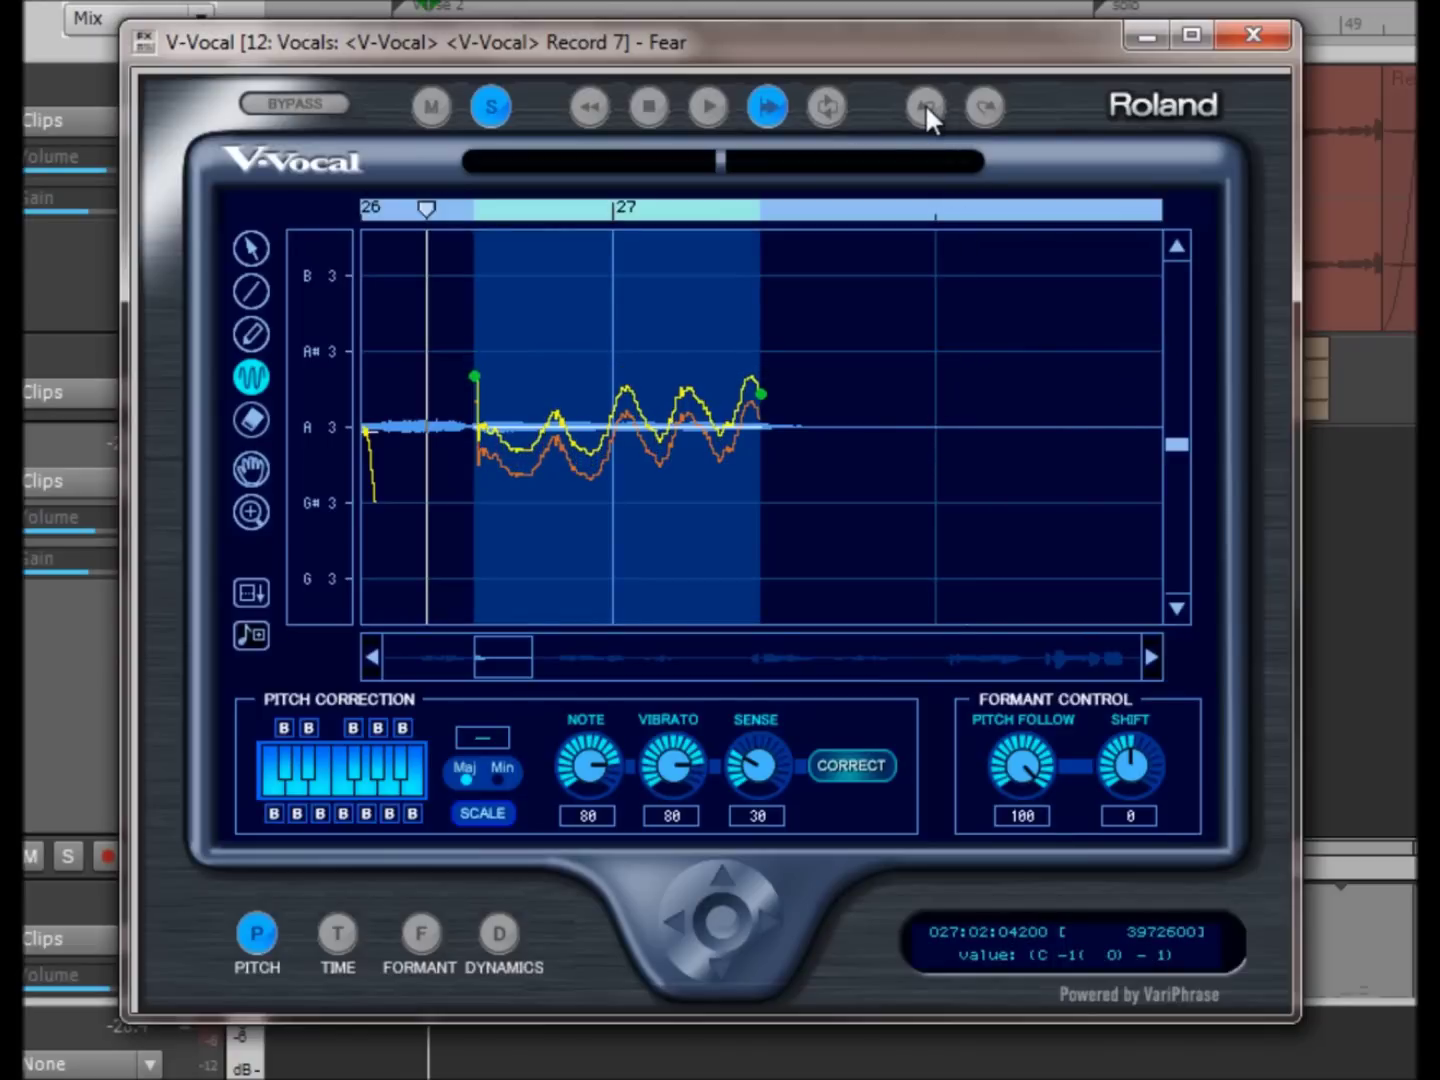
click(925, 107)
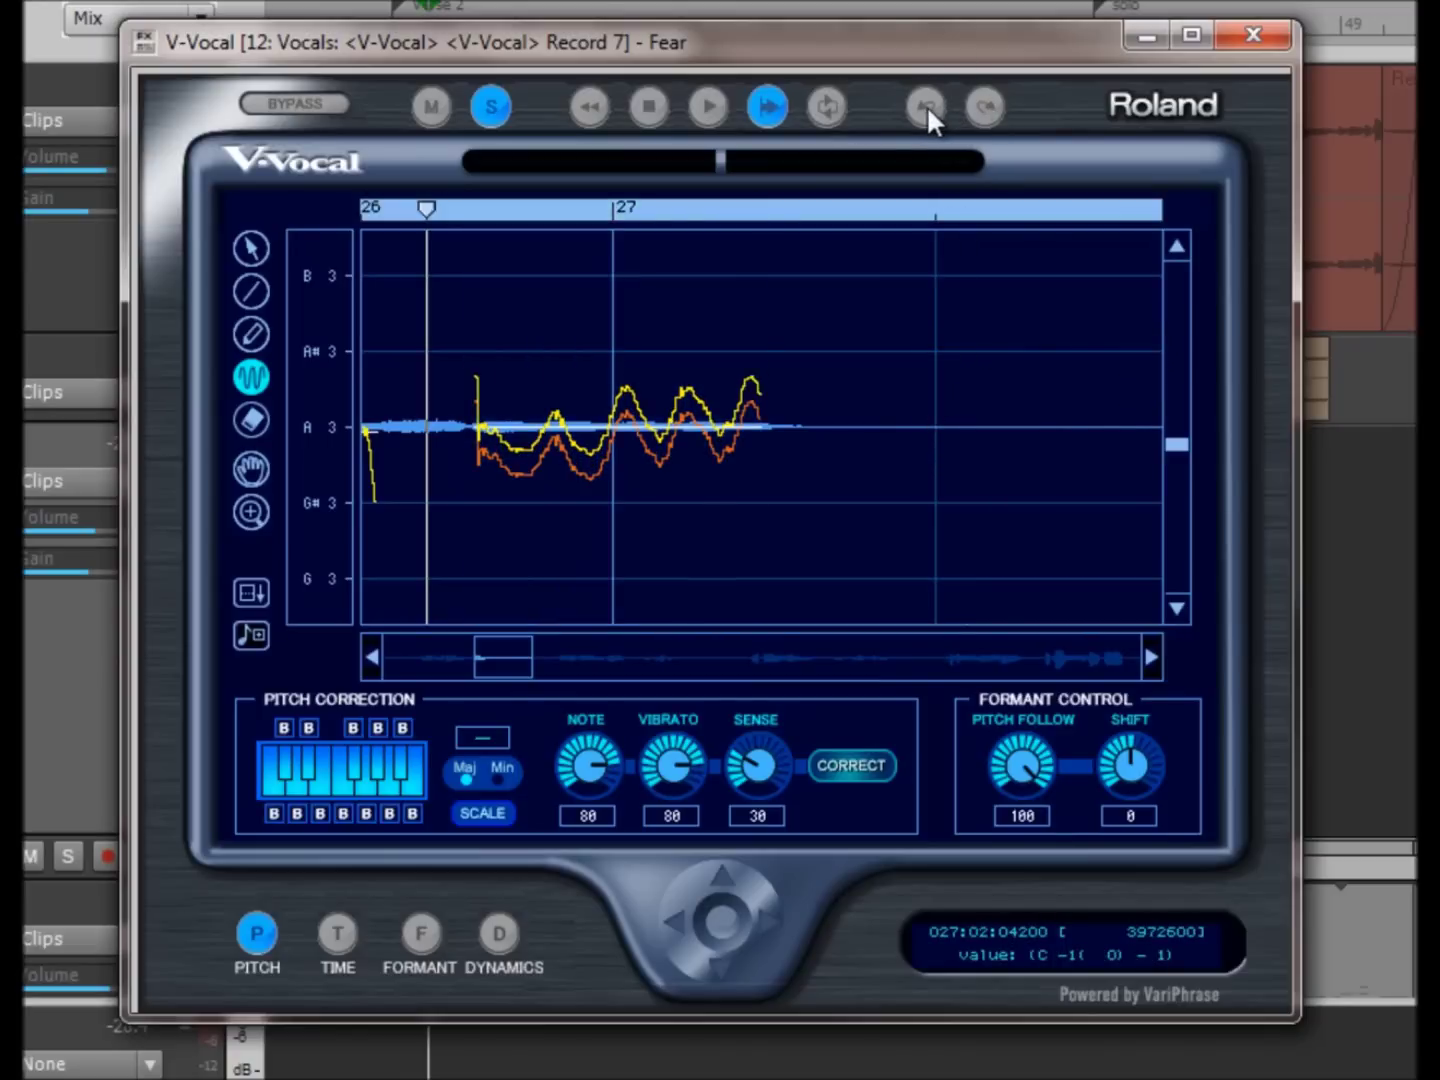
Reapply a shallower vibrato to the sustained A3 note and audition it
drag(630, 427, 804, 457)
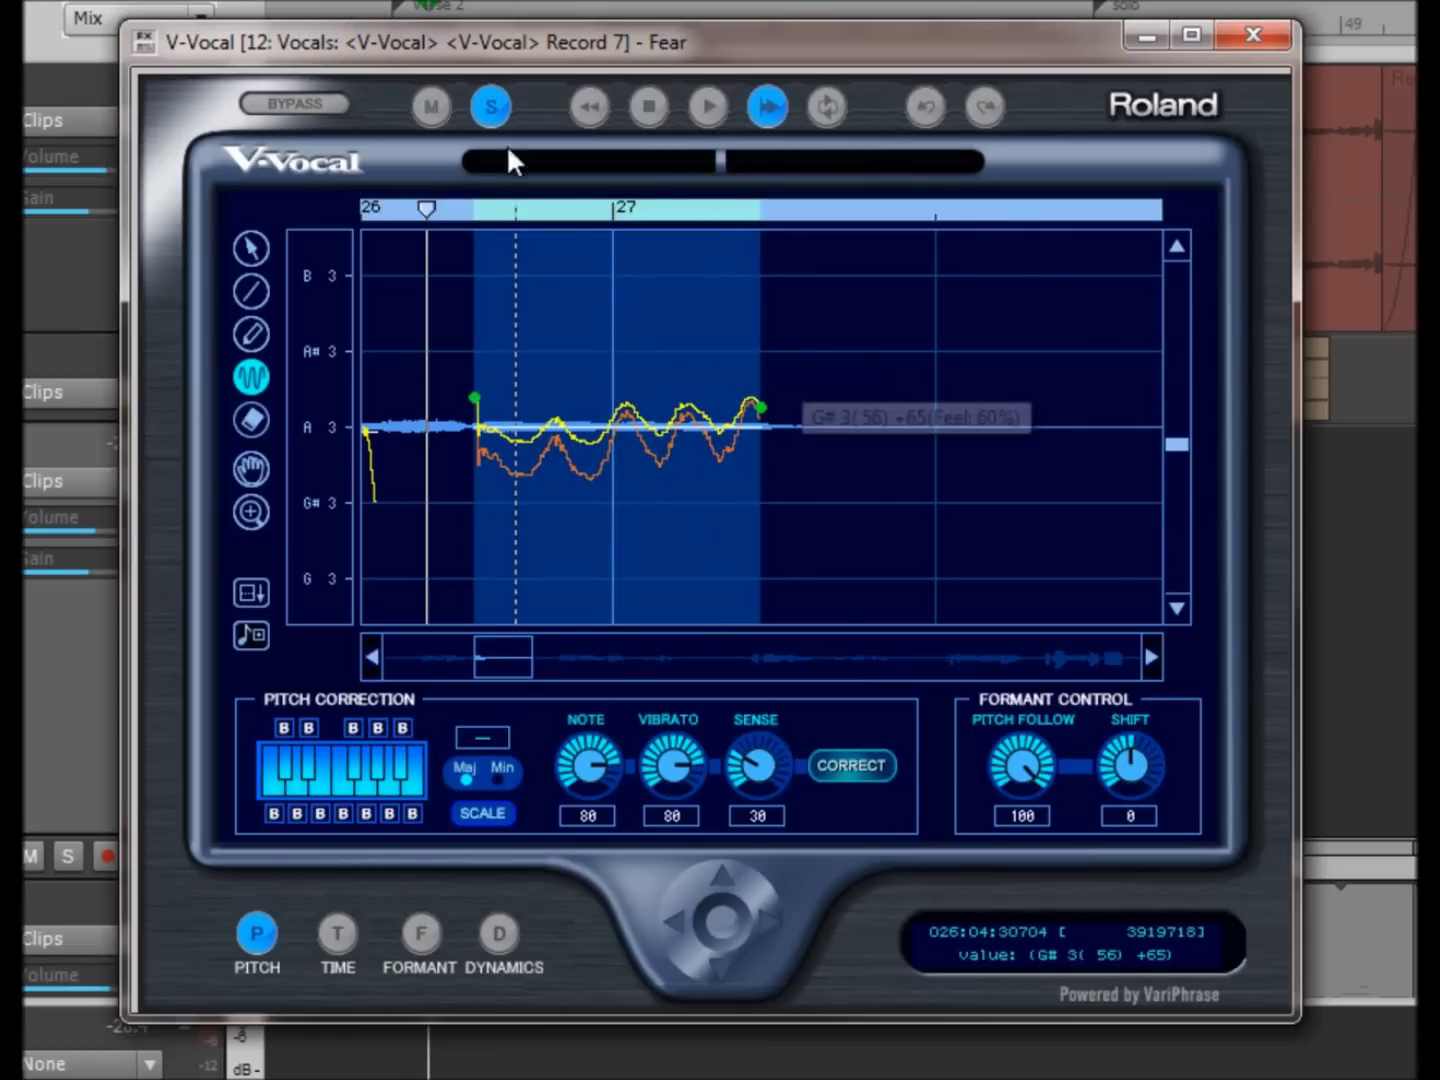
click(709, 98)
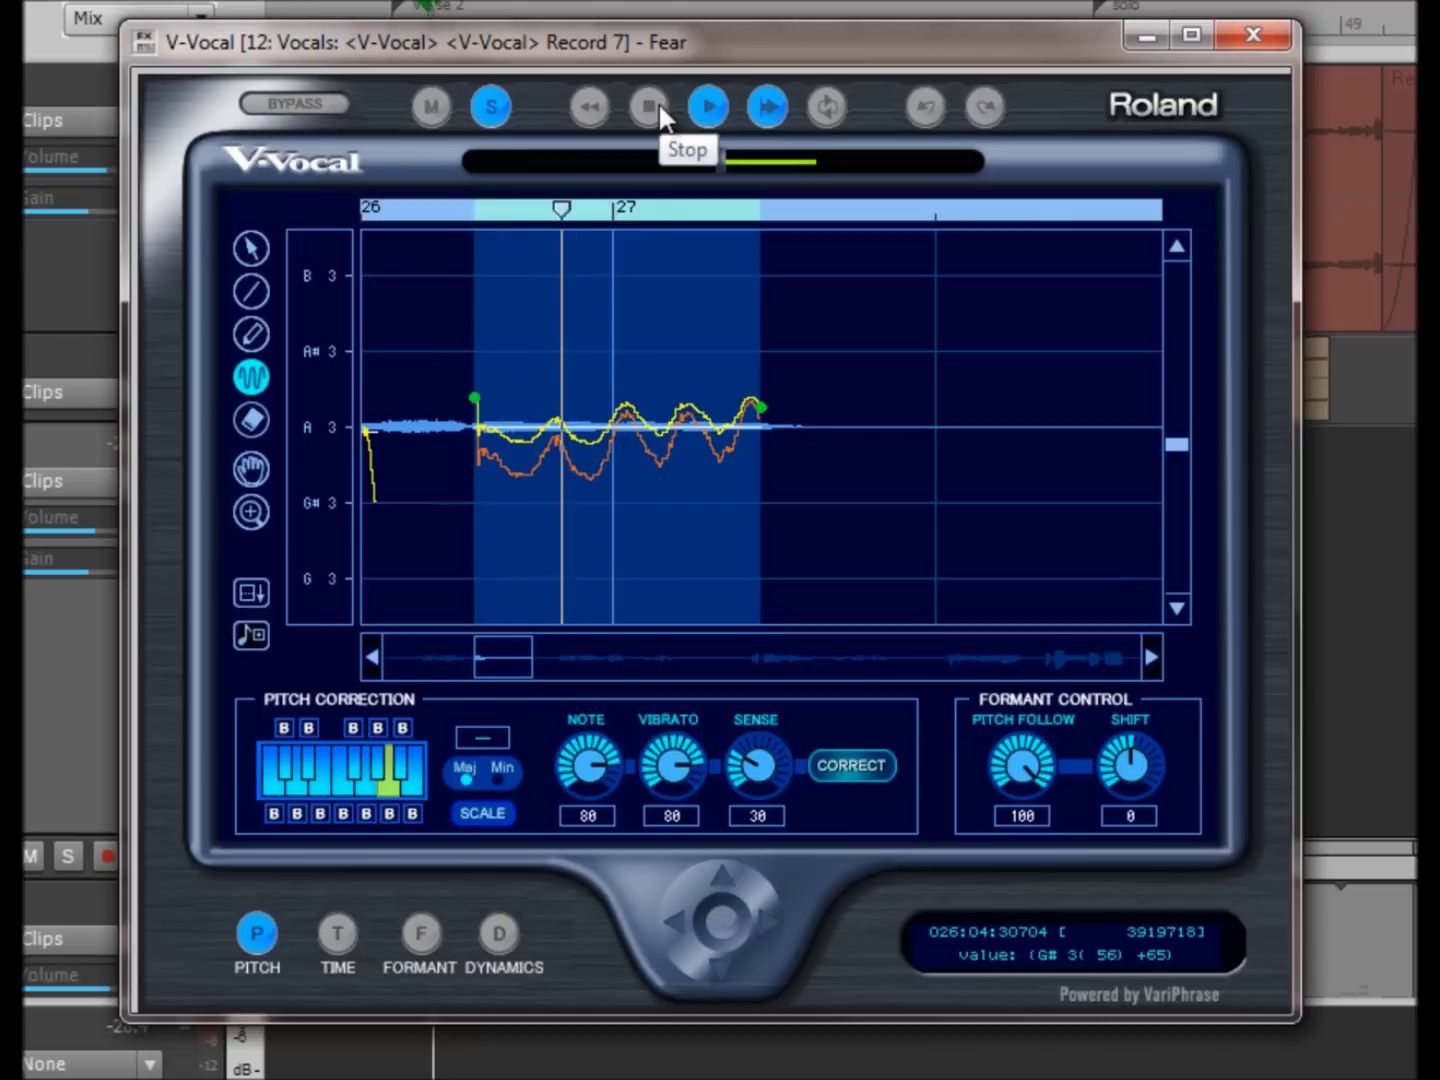
click(651, 106)
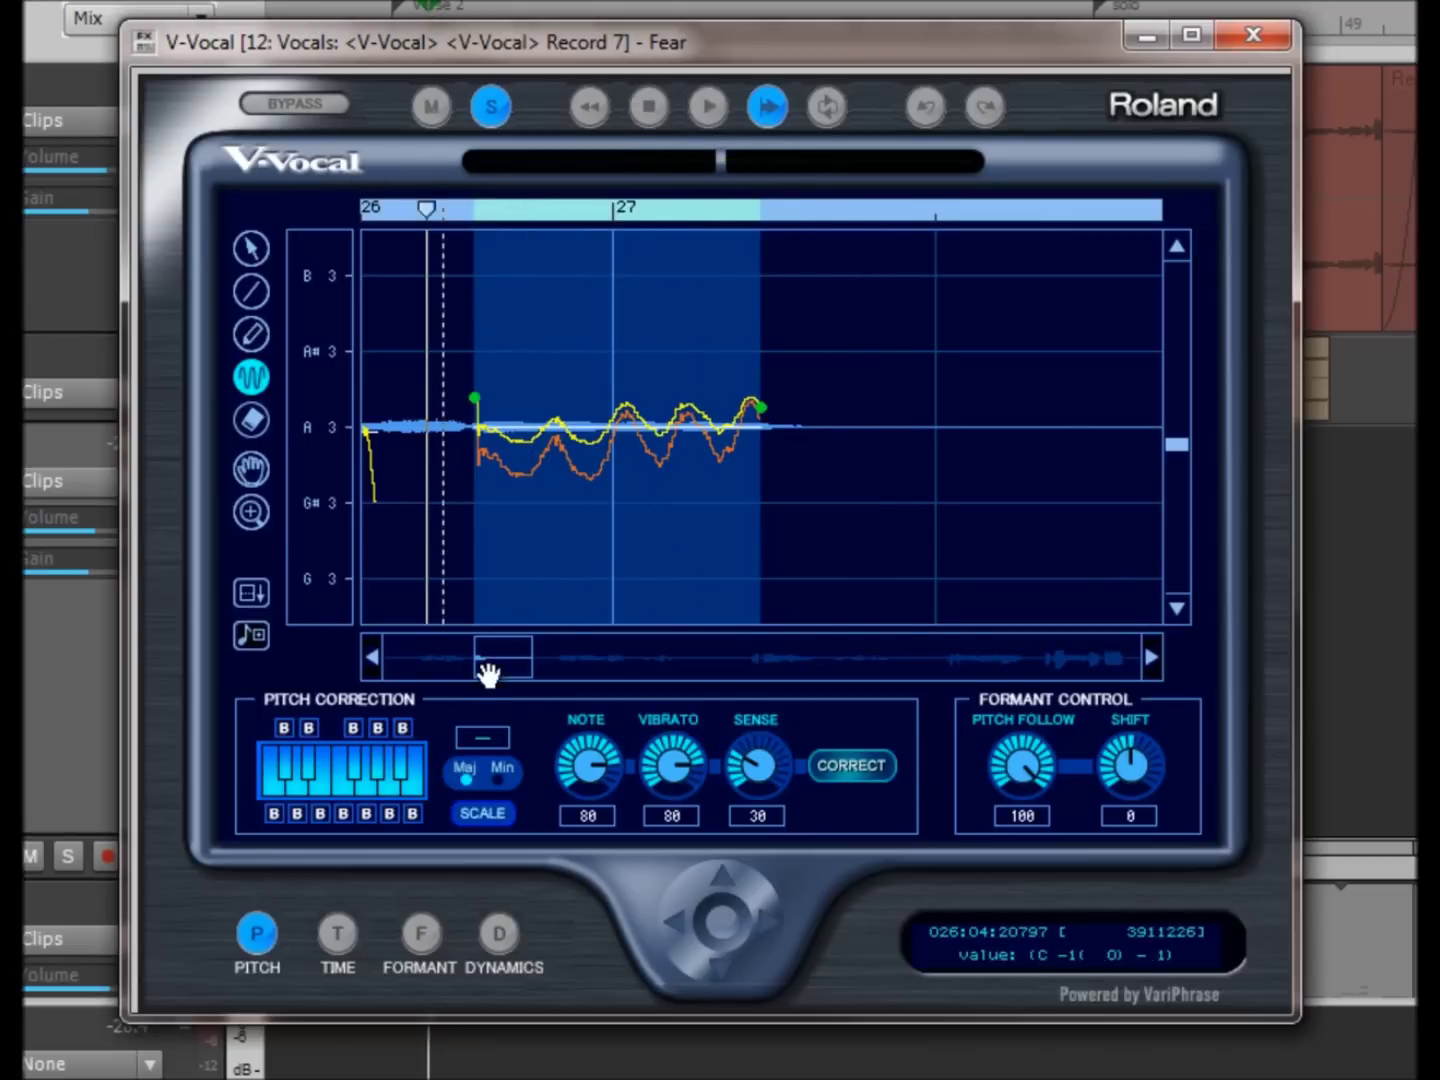
drag(500, 667, 501, 668)
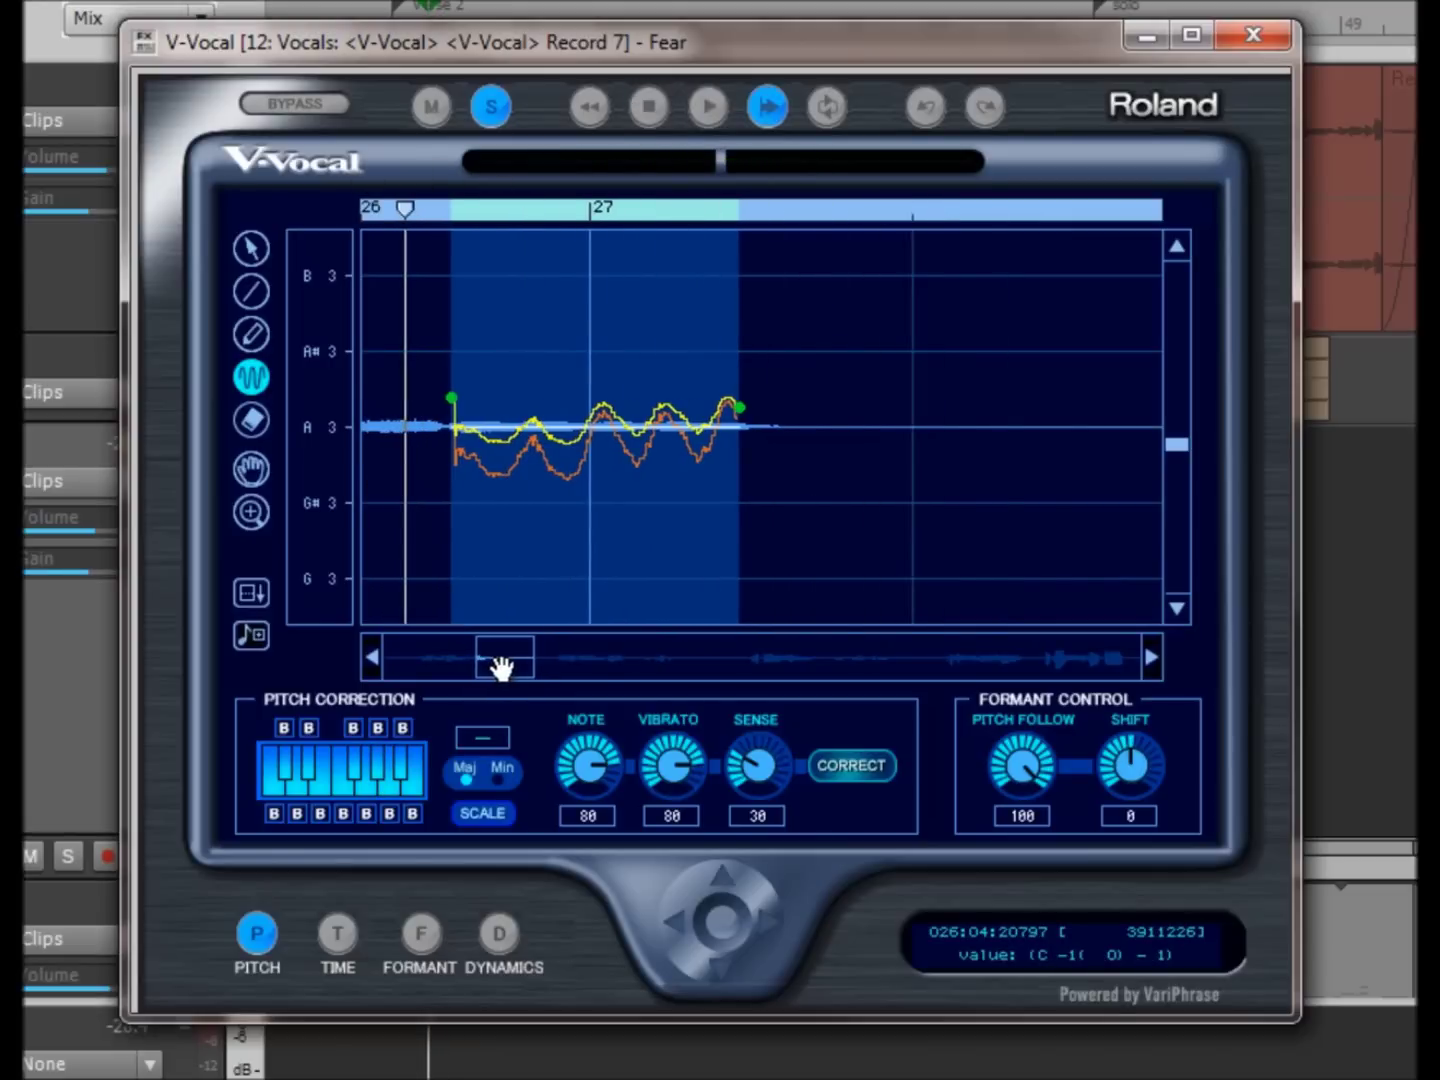
click(252, 331)
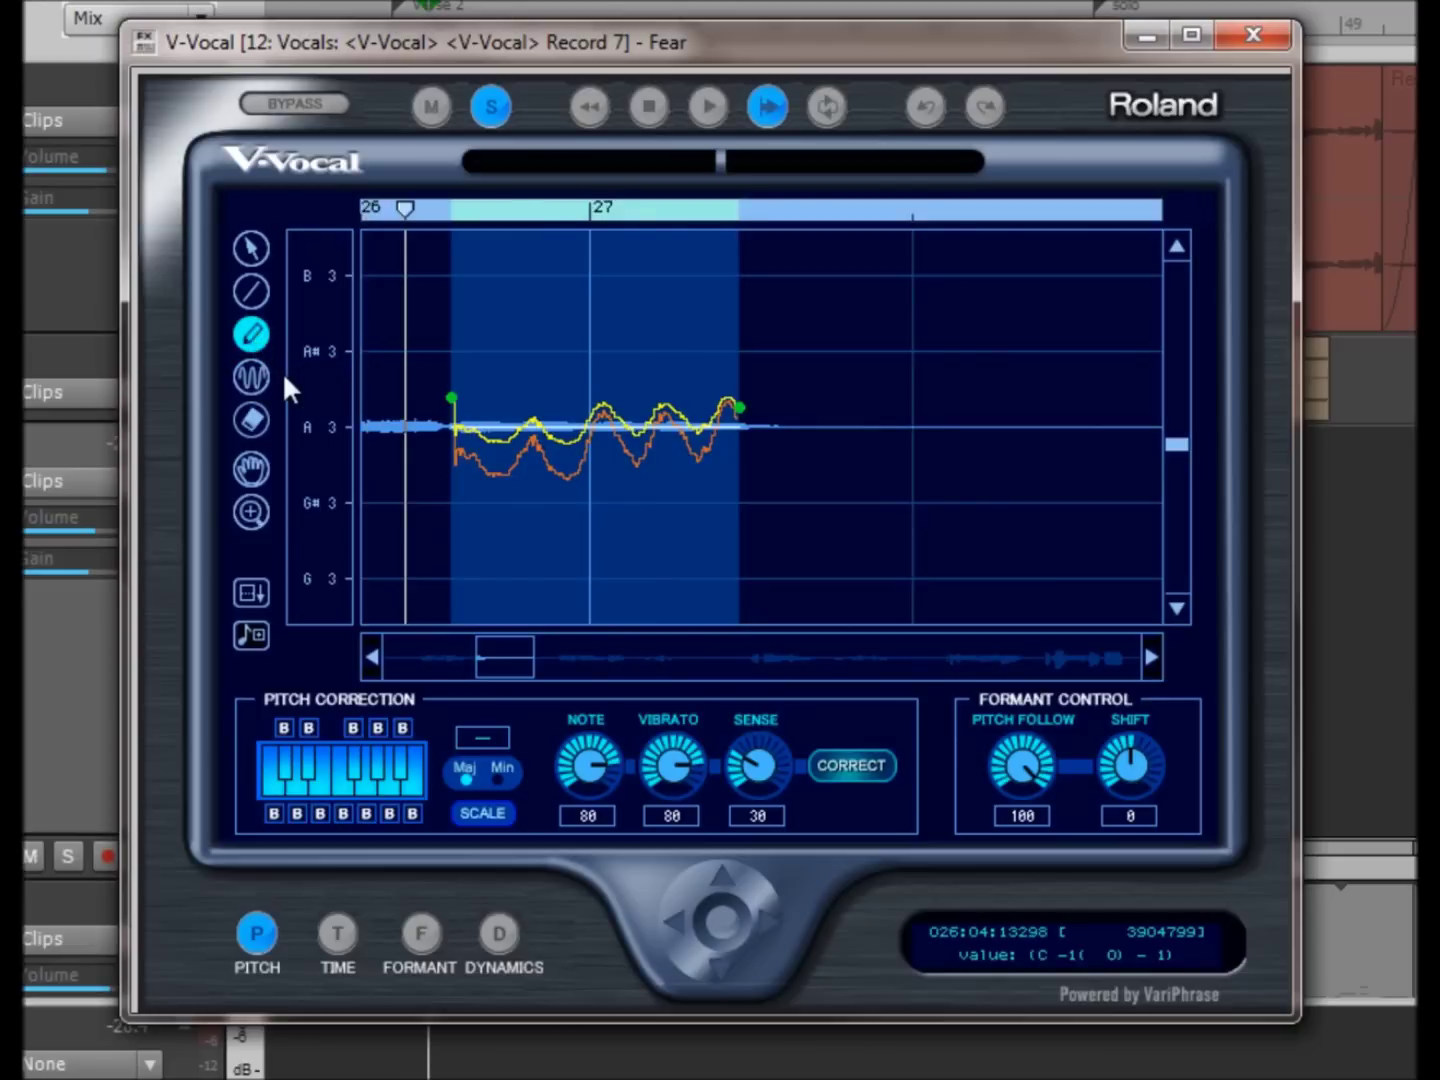
Freehand-redraw the sustained note's pitch, audition it, and undo the drawing
mouse_move(462, 423)
mouse_down()
mouse_move(517, 448)
mouse_move(535, 411)
mouse_move(577, 441)
mouse_move(622, 398)
mouse_move(647, 423)
mouse_move(754, 414)
mouse_move(796, 391)
mouse_up()
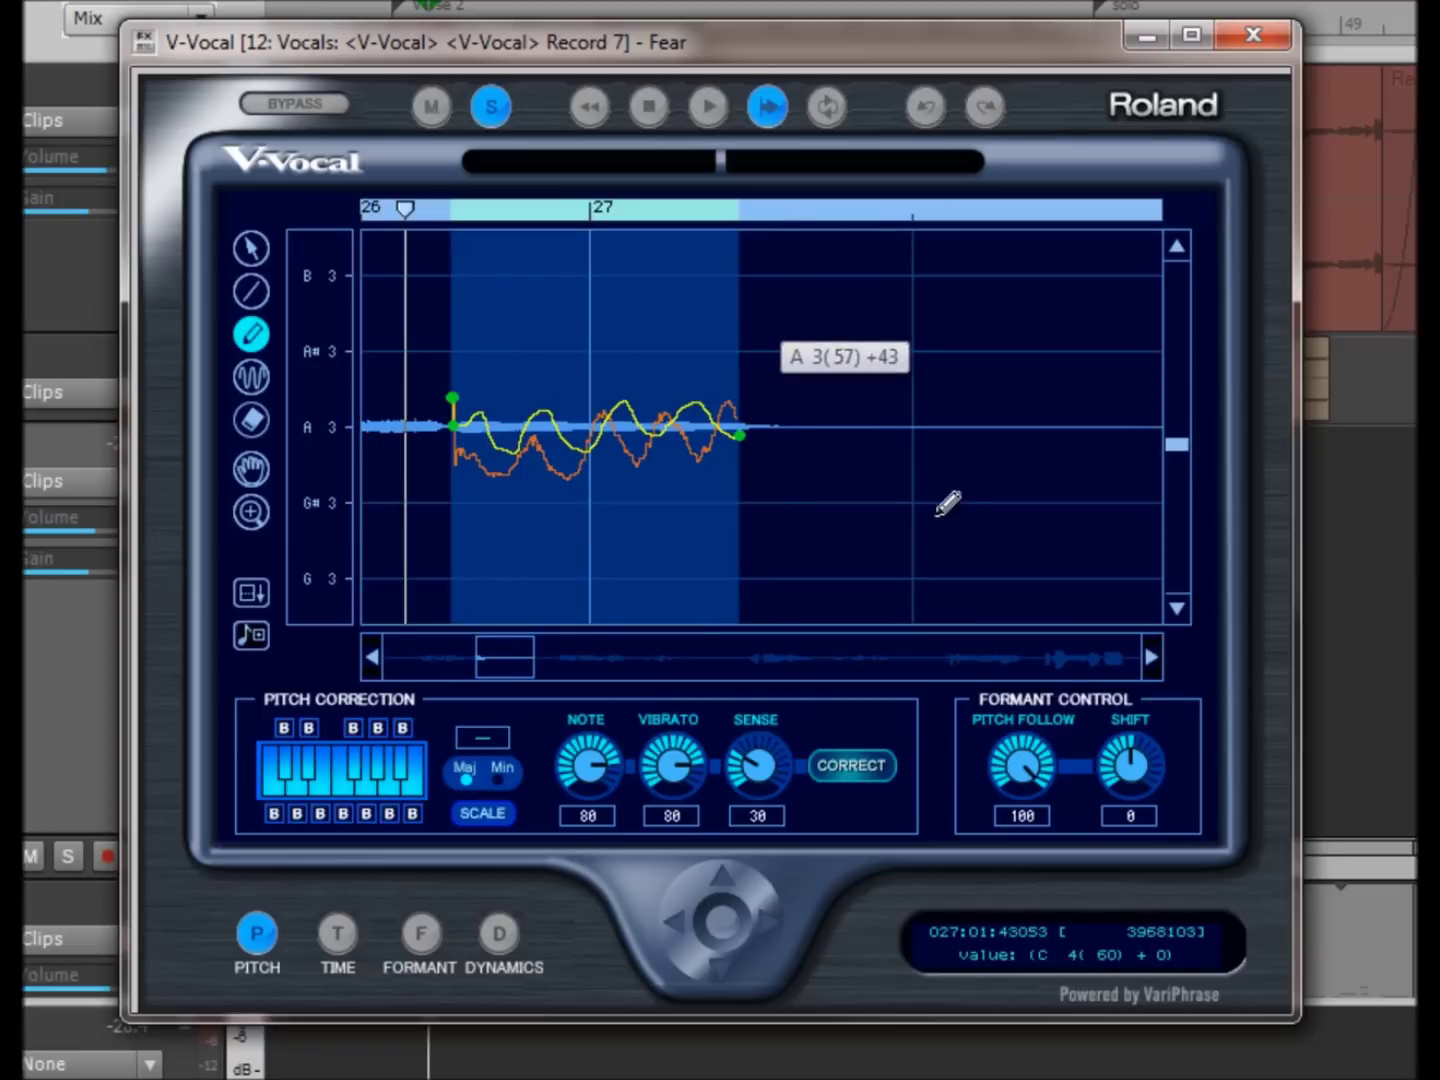
click(707, 104)
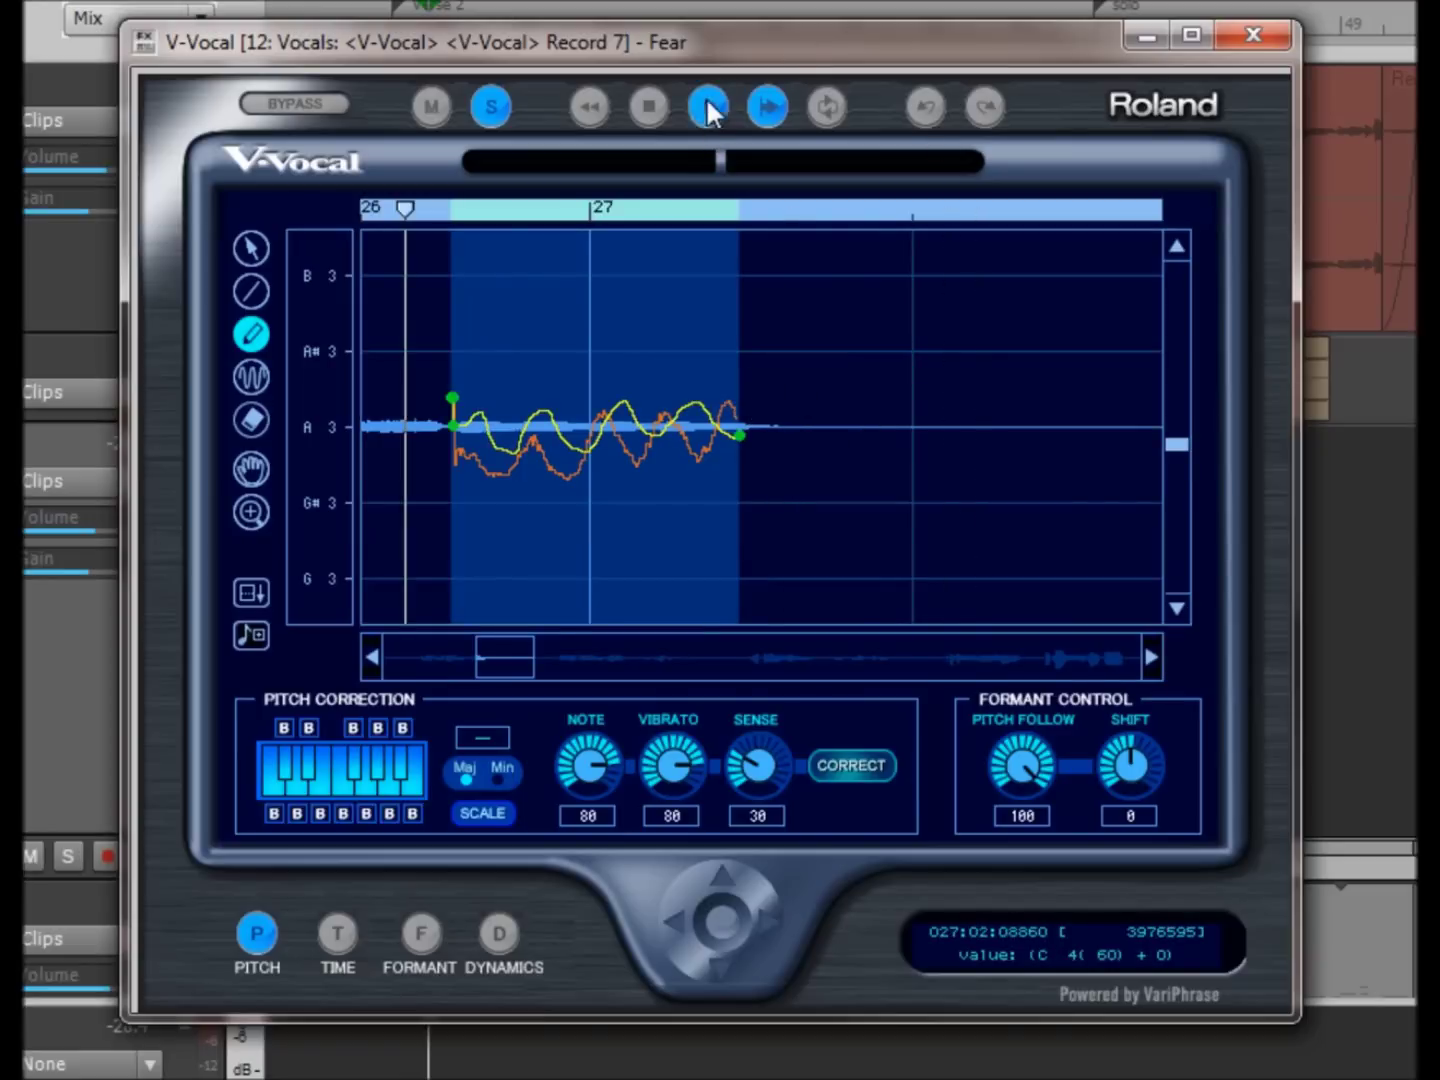
click(648, 108)
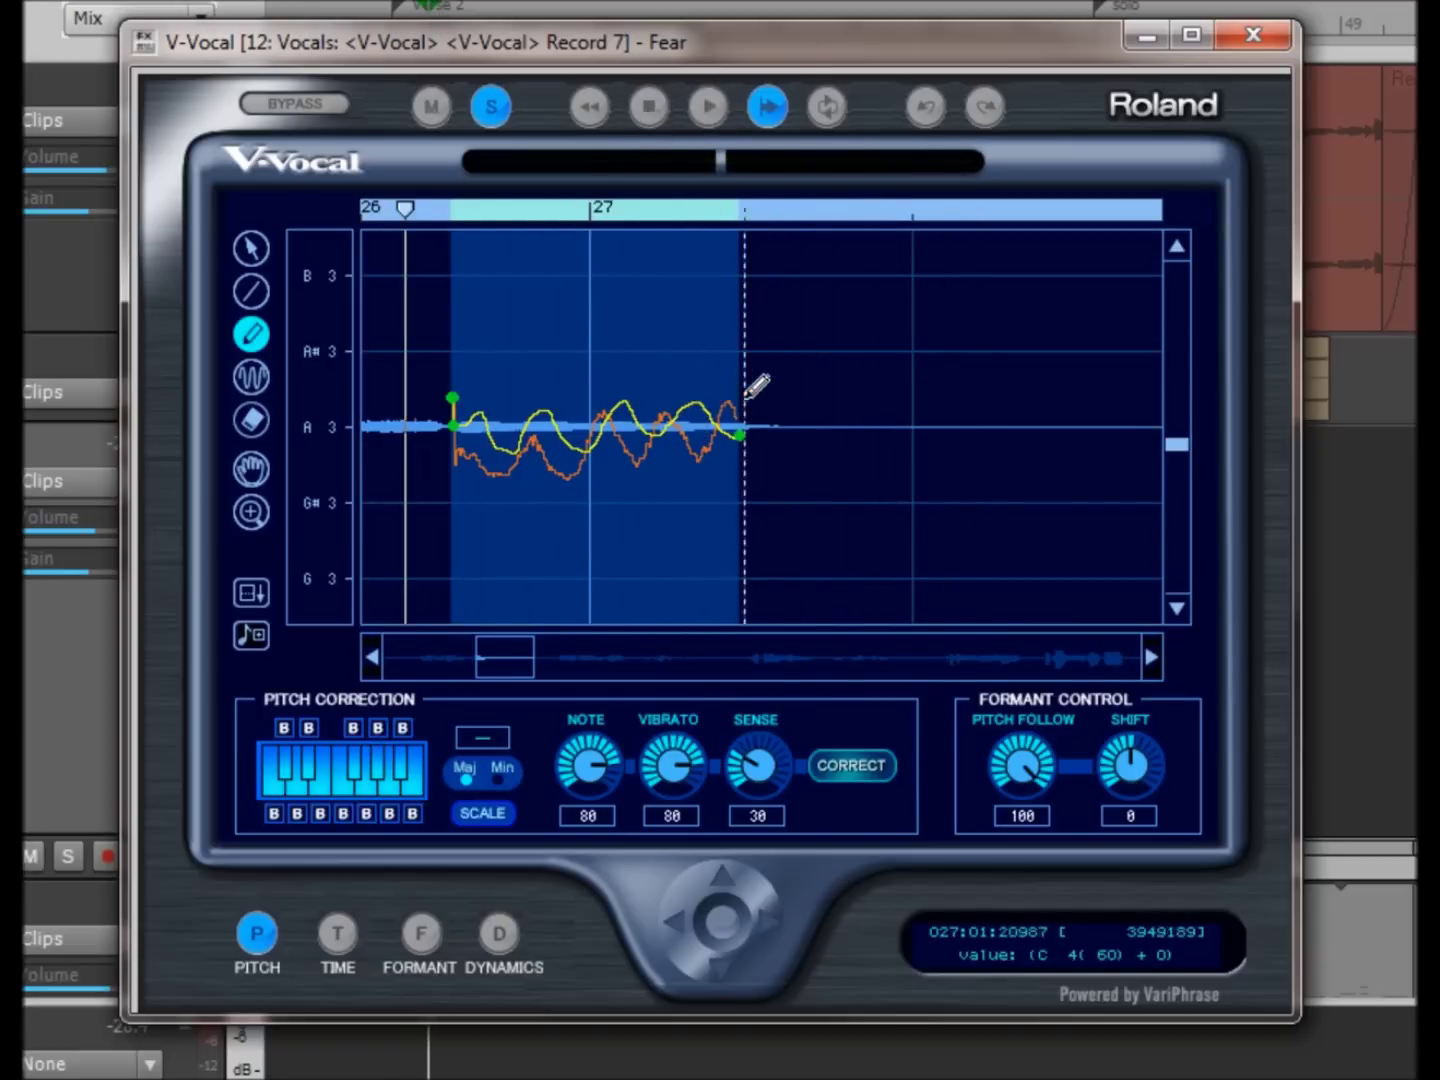
click(930, 104)
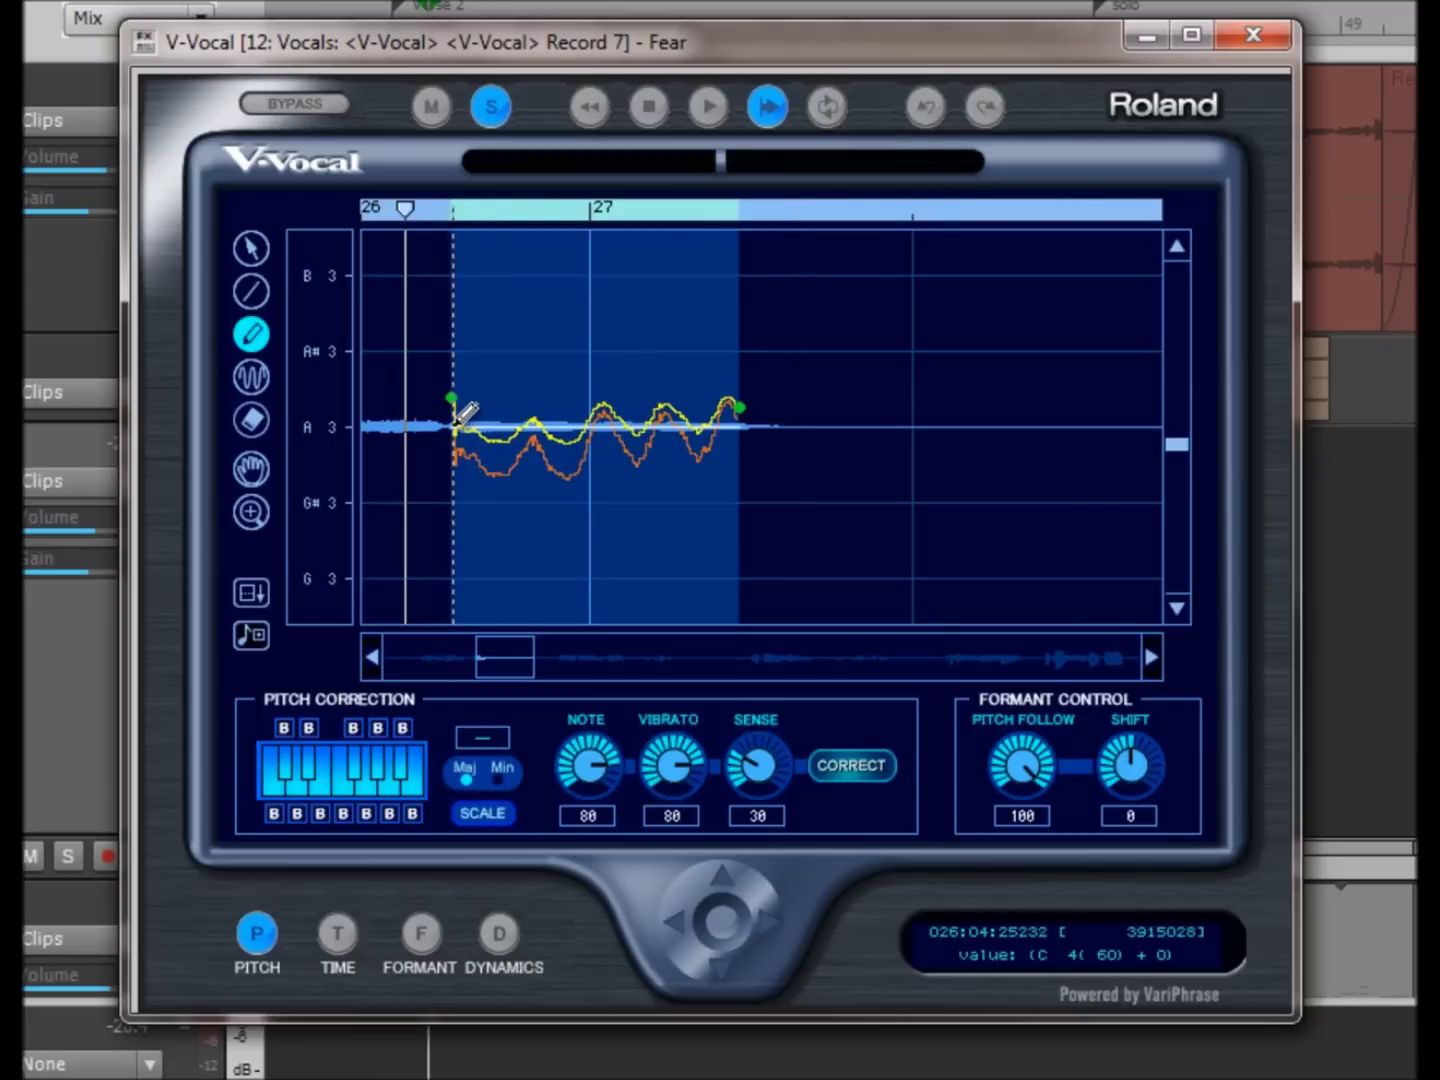
mouse_move(525, 673)
mouse_down()
mouse_move(490, 665)
mouse_move(515, 672)
mouse_up()
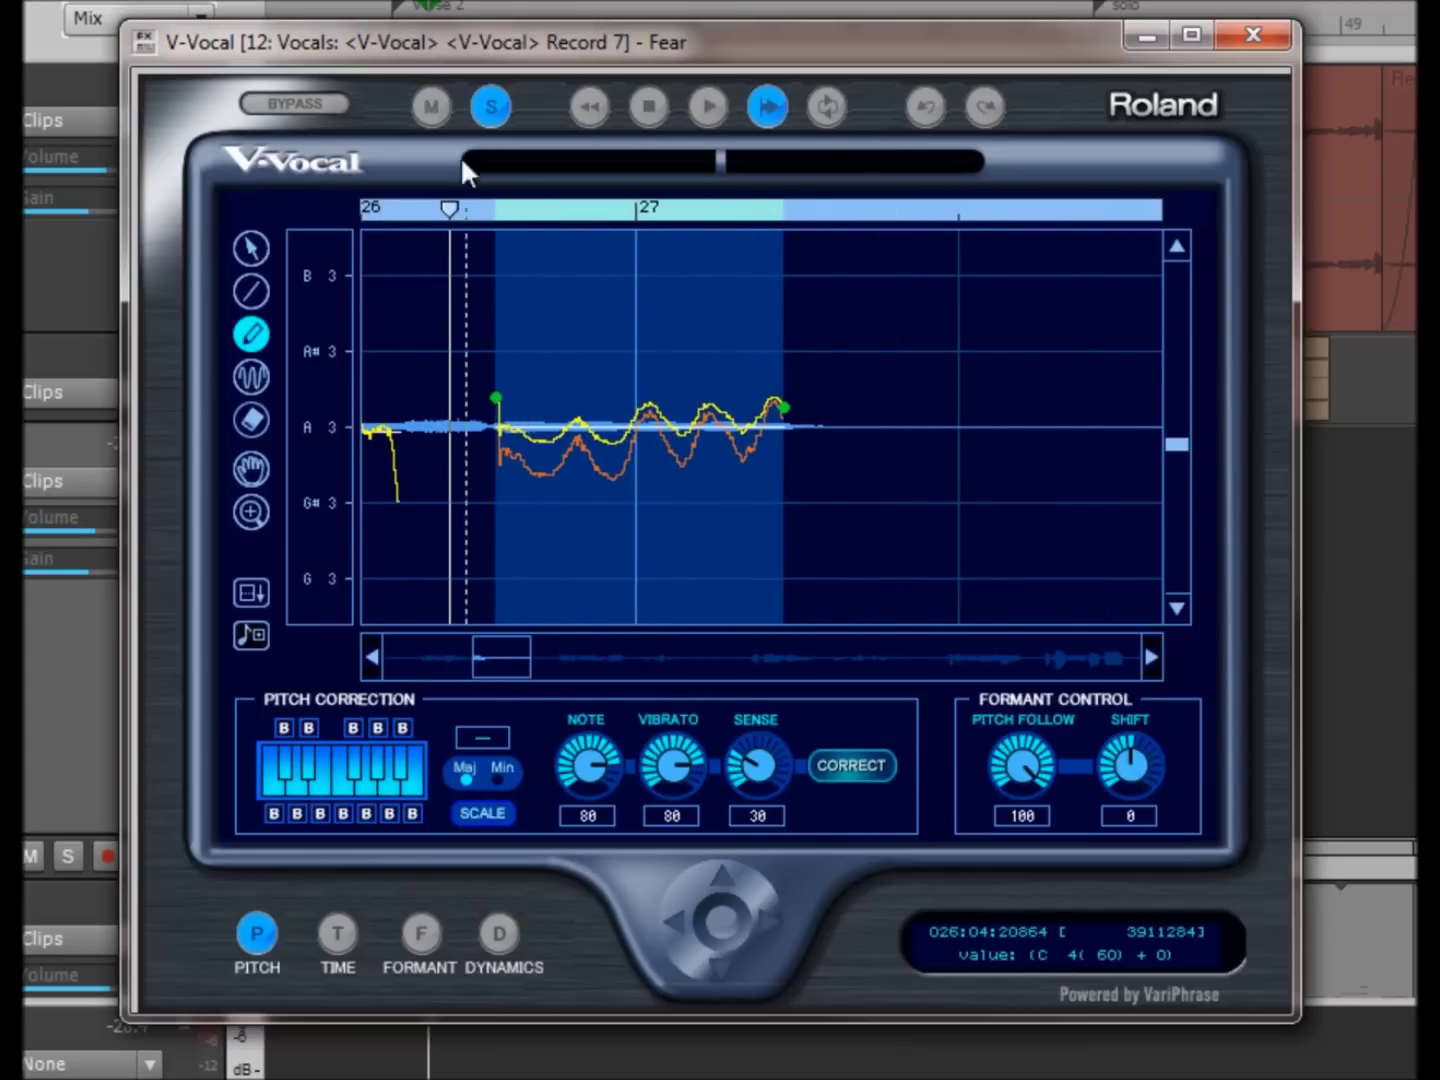
Select the note from bar 27 onward and pencil a flat A3 line over it, then undo
click(252, 247)
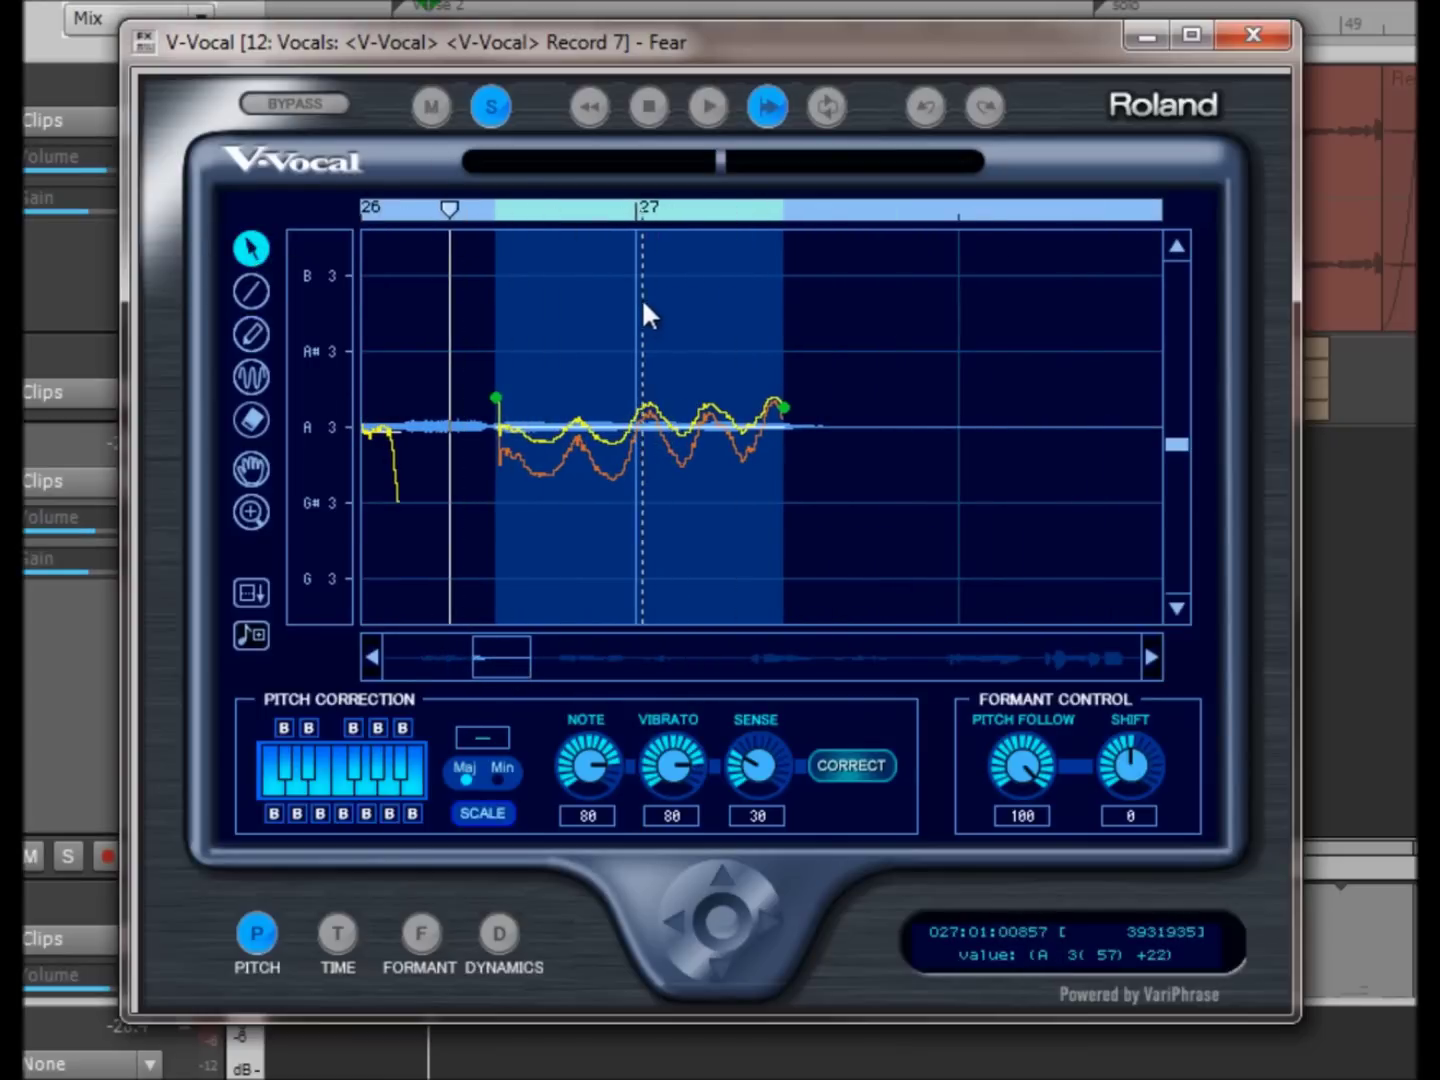
drag(634, 296, 796, 304)
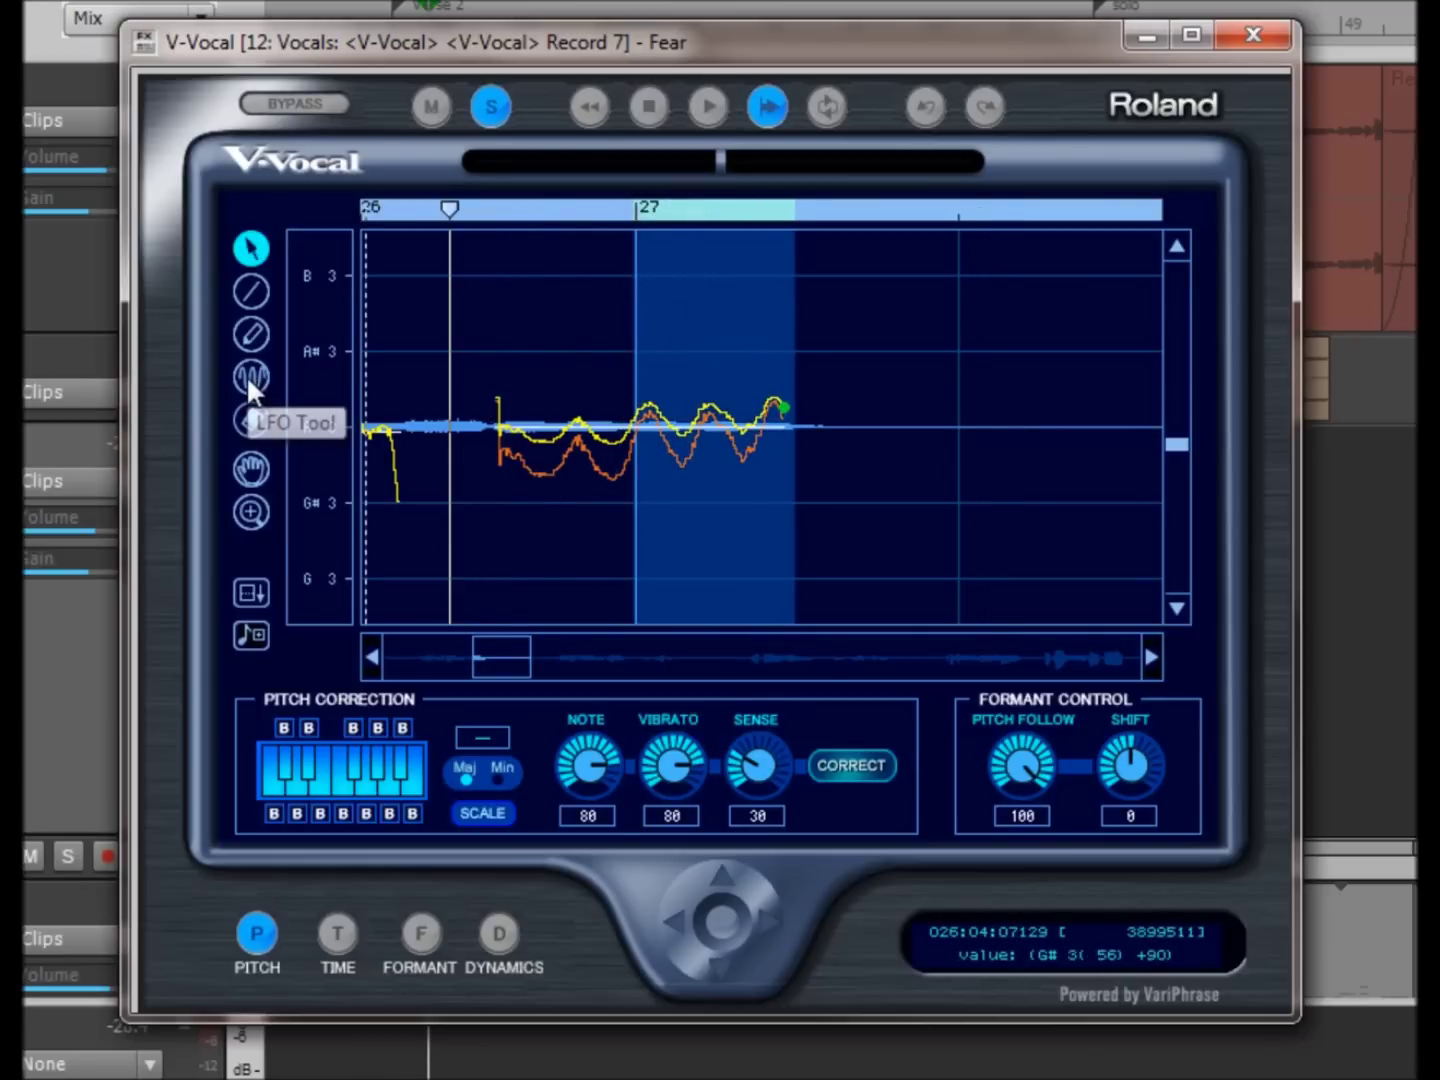
click(254, 337)
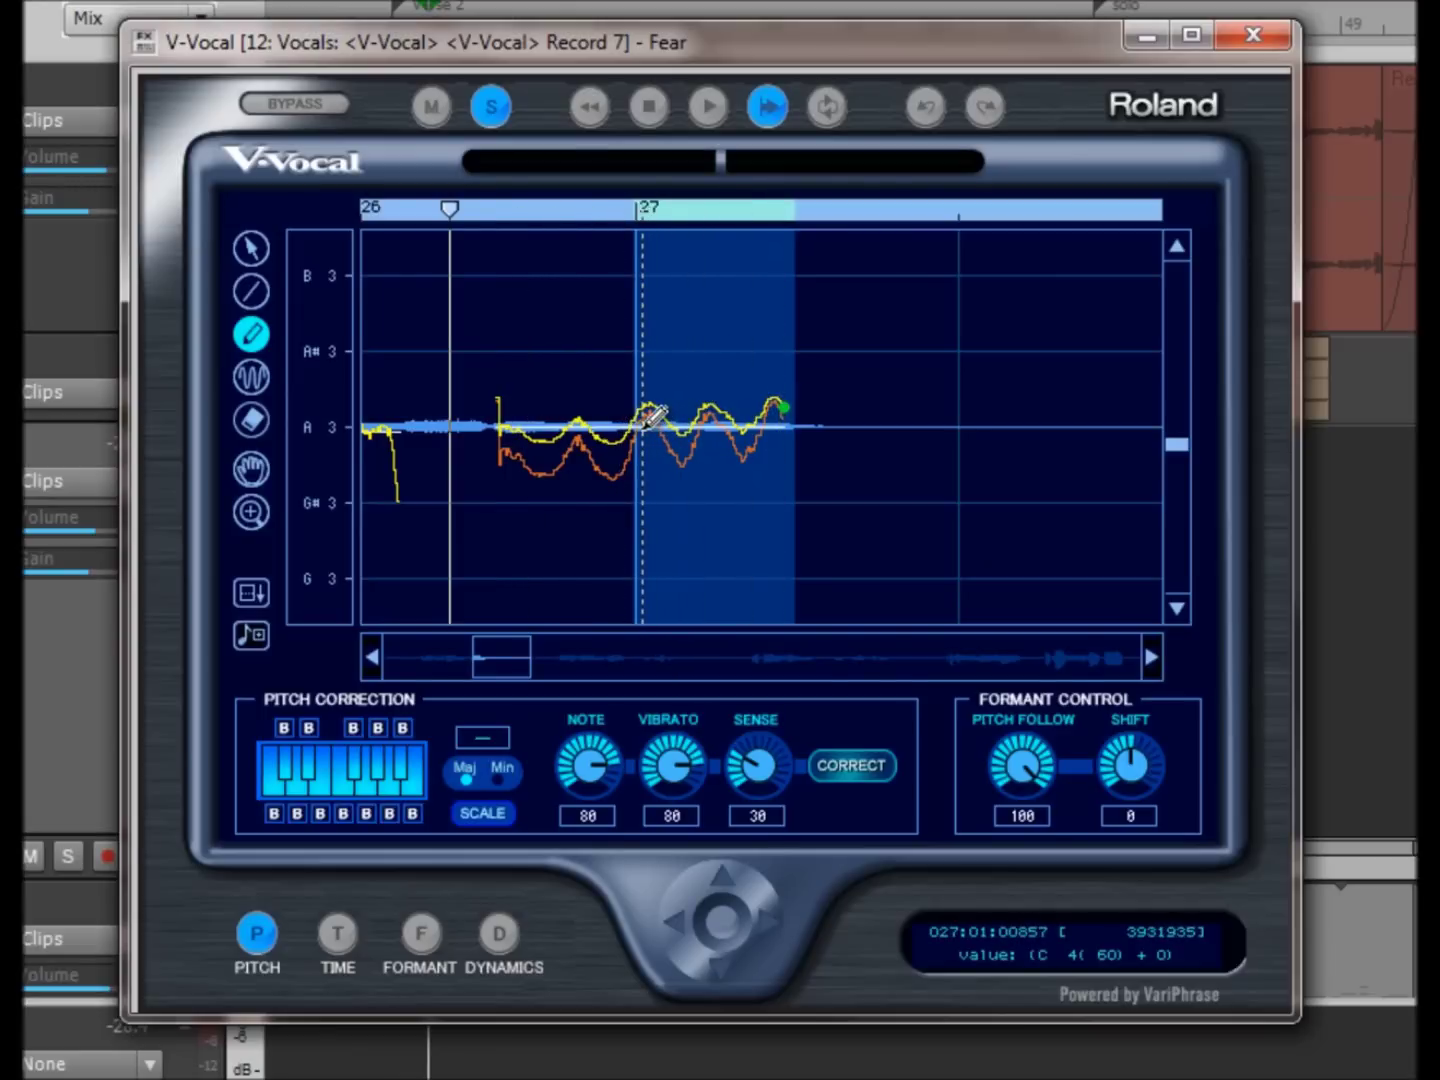
drag(640, 421, 688, 419)
drag(782, 411, 785, 410)
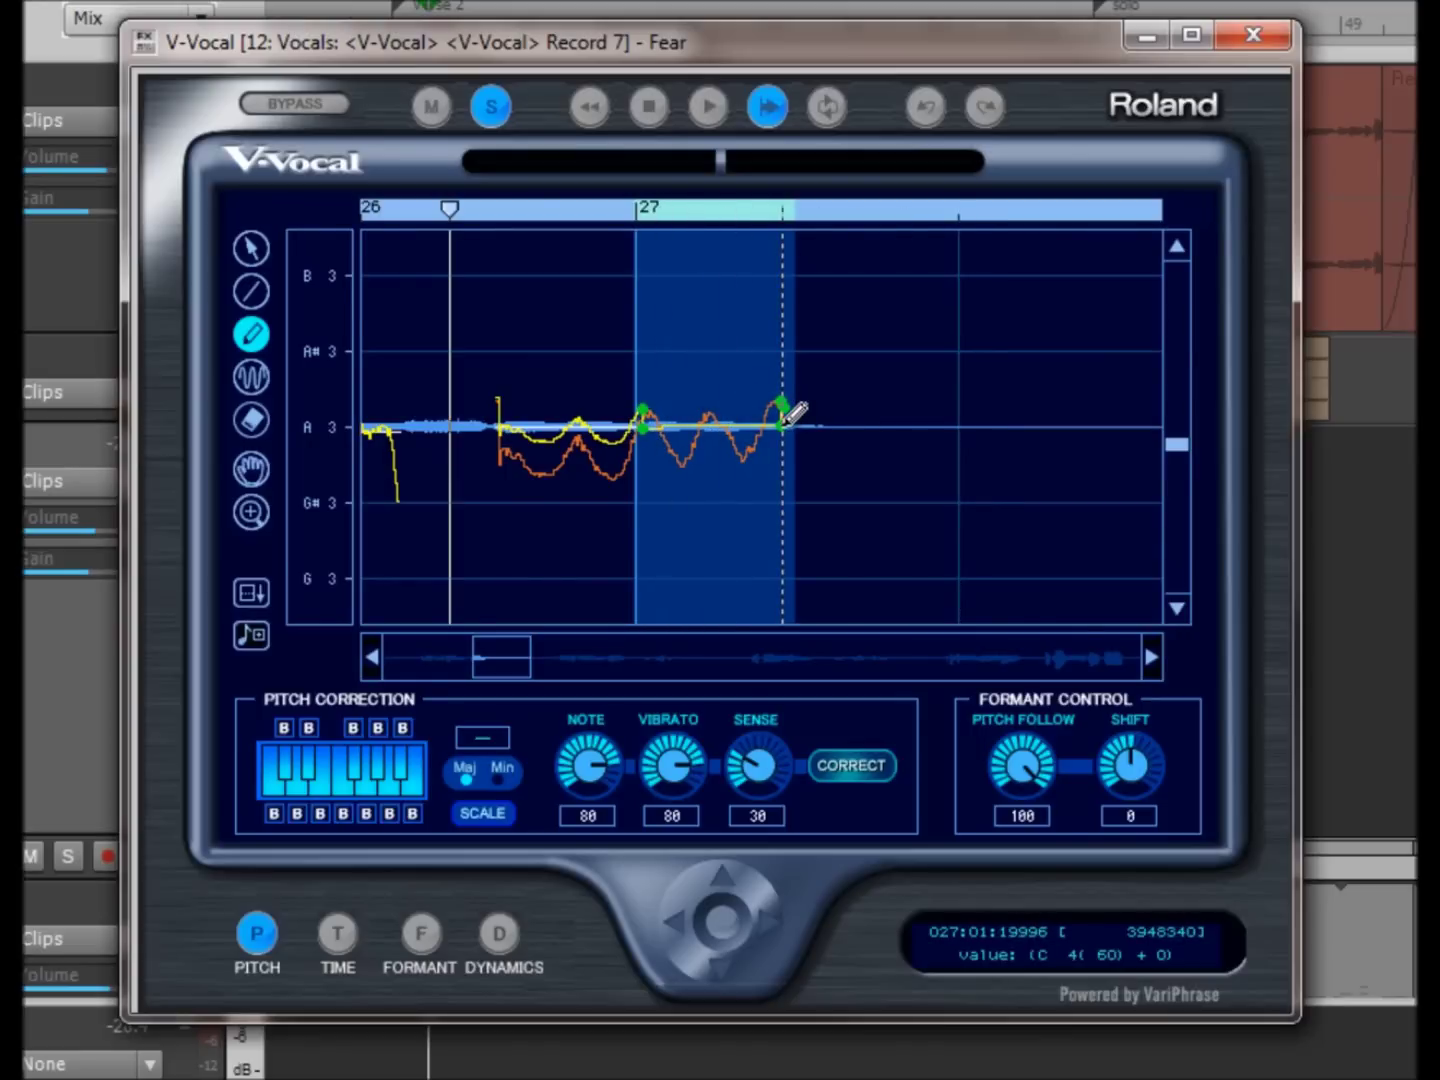
click(930, 106)
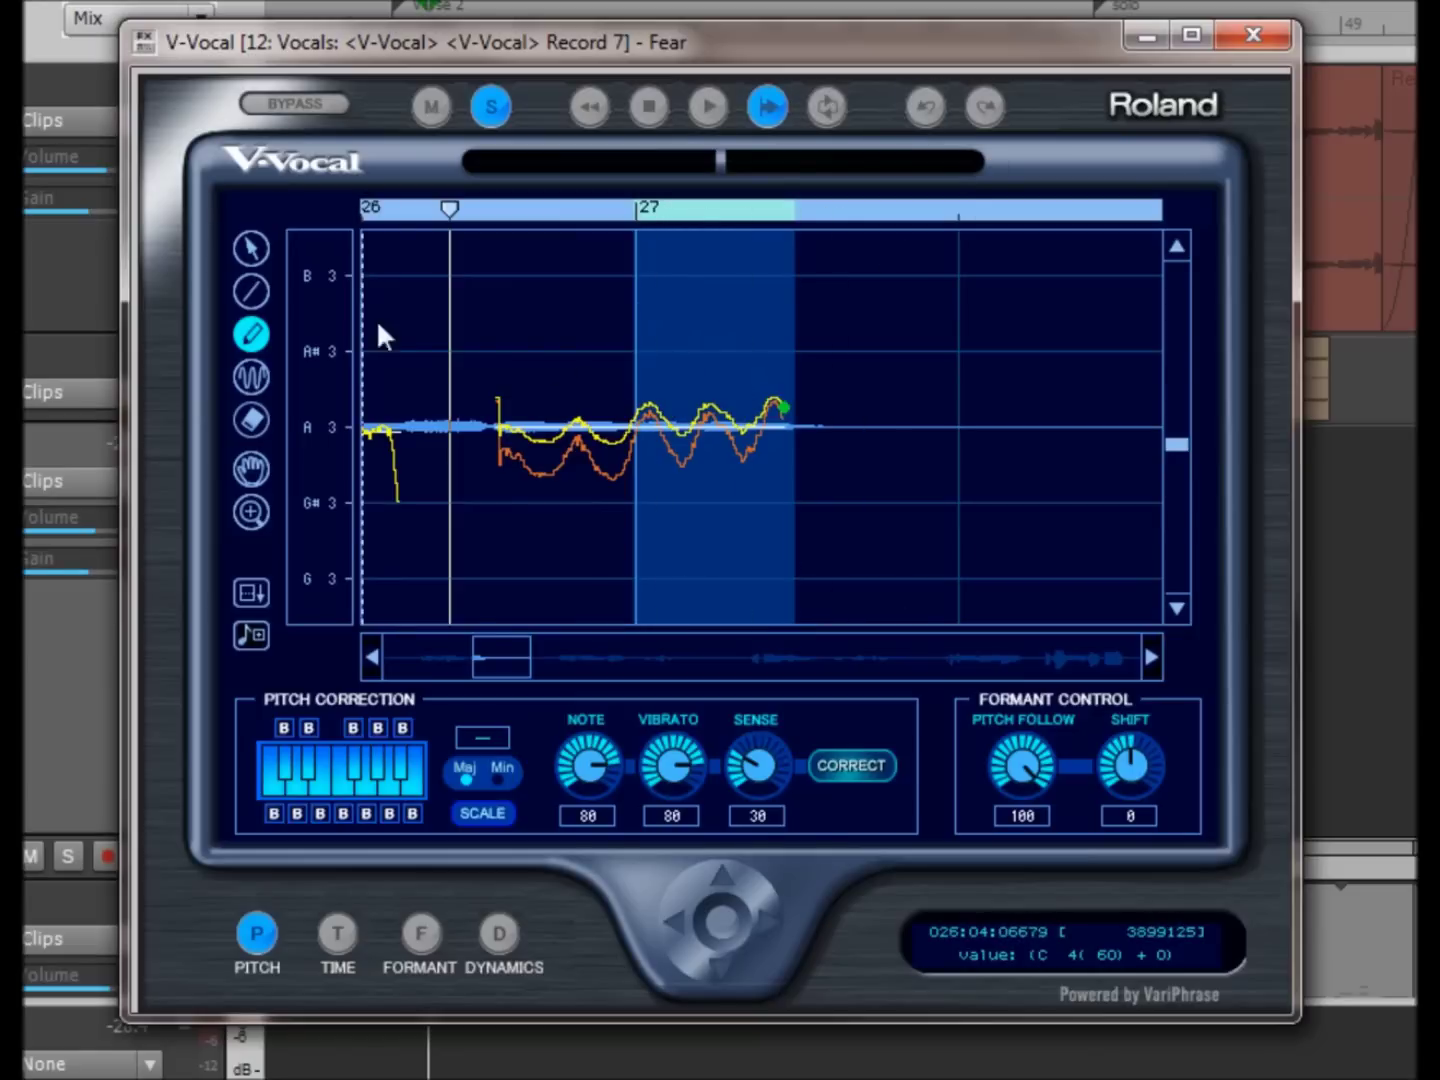
Draw a straight A3 line across the note's later half with the Line Tool
click(251, 291)
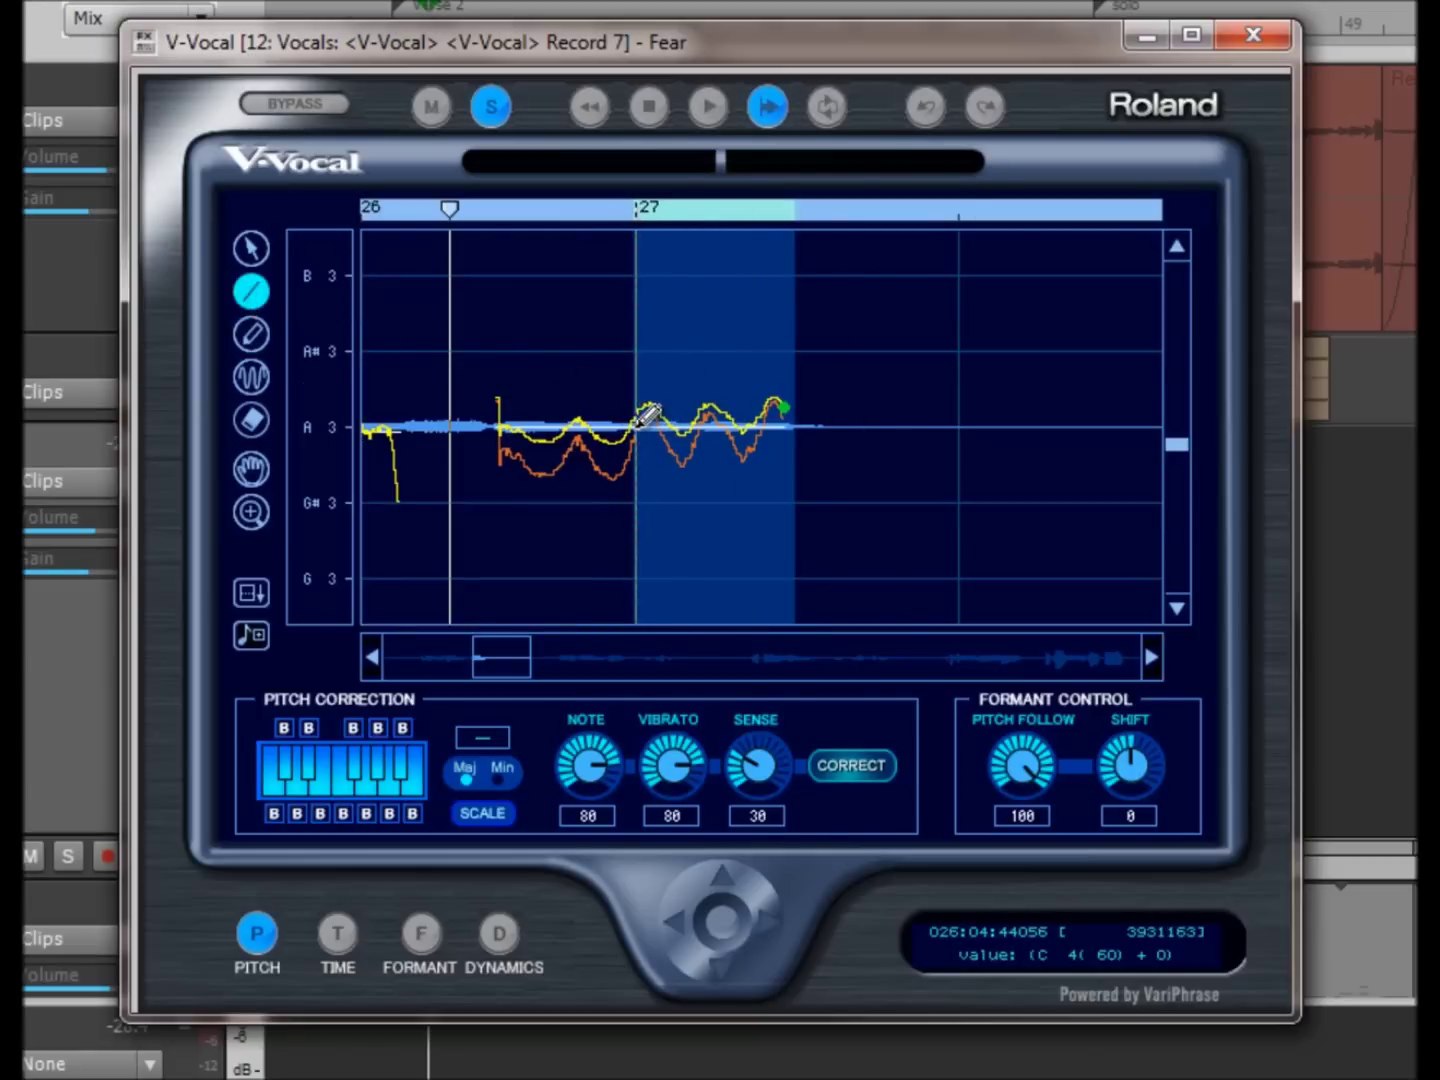
drag(648, 413, 675, 415)
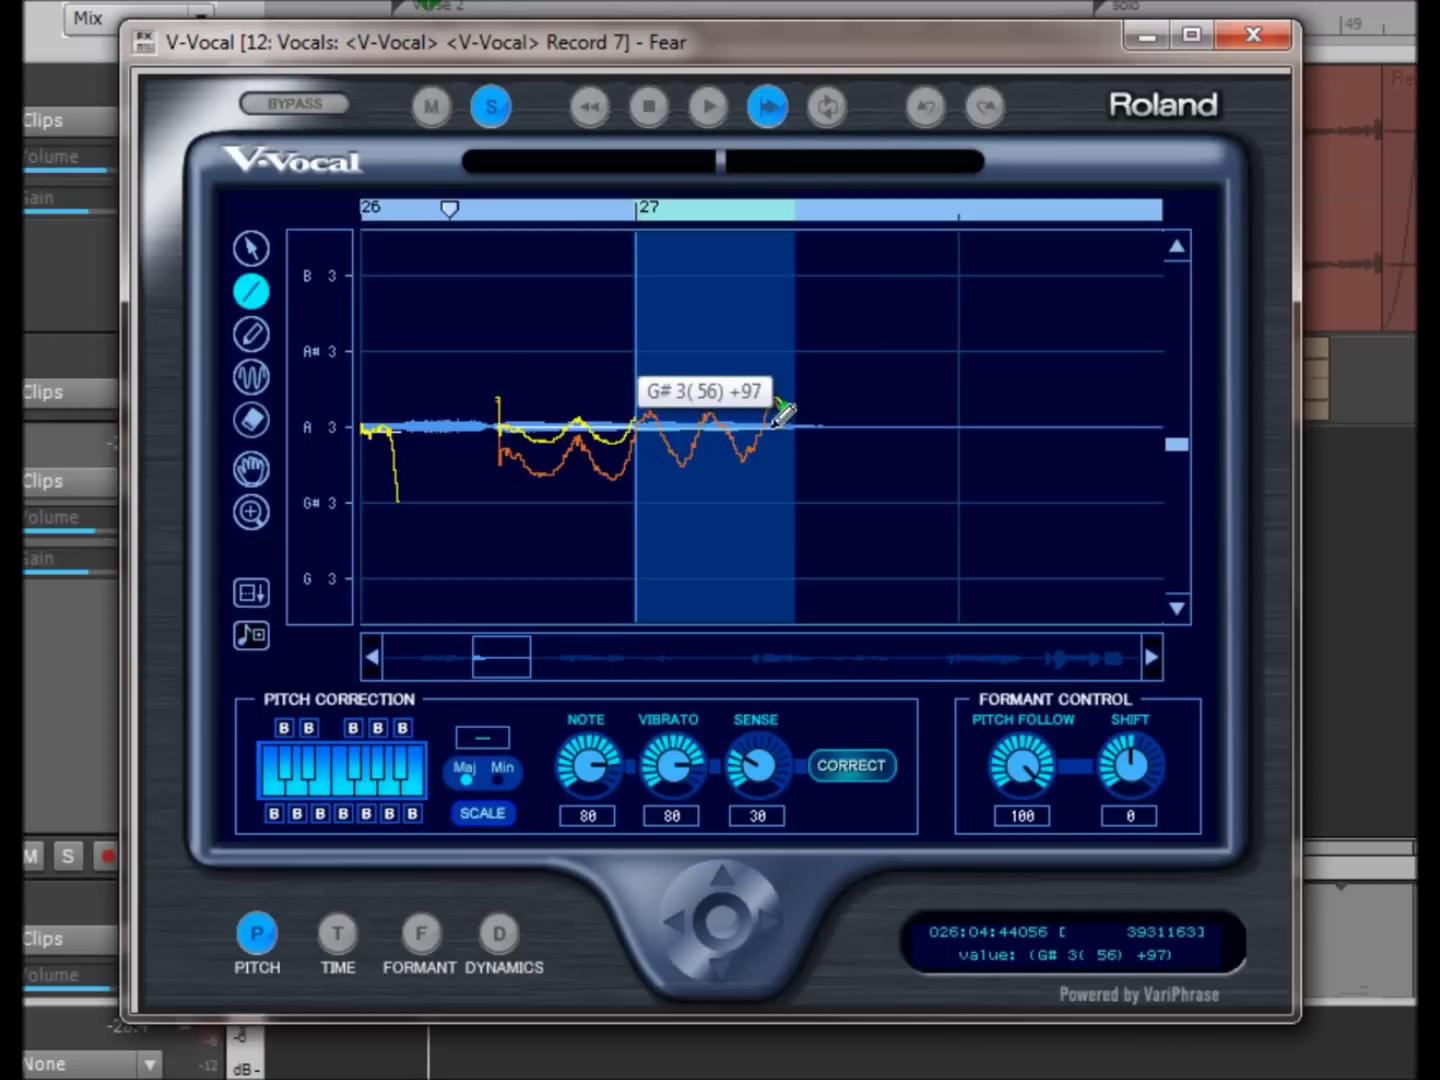
drag(796, 424, 926, 476)
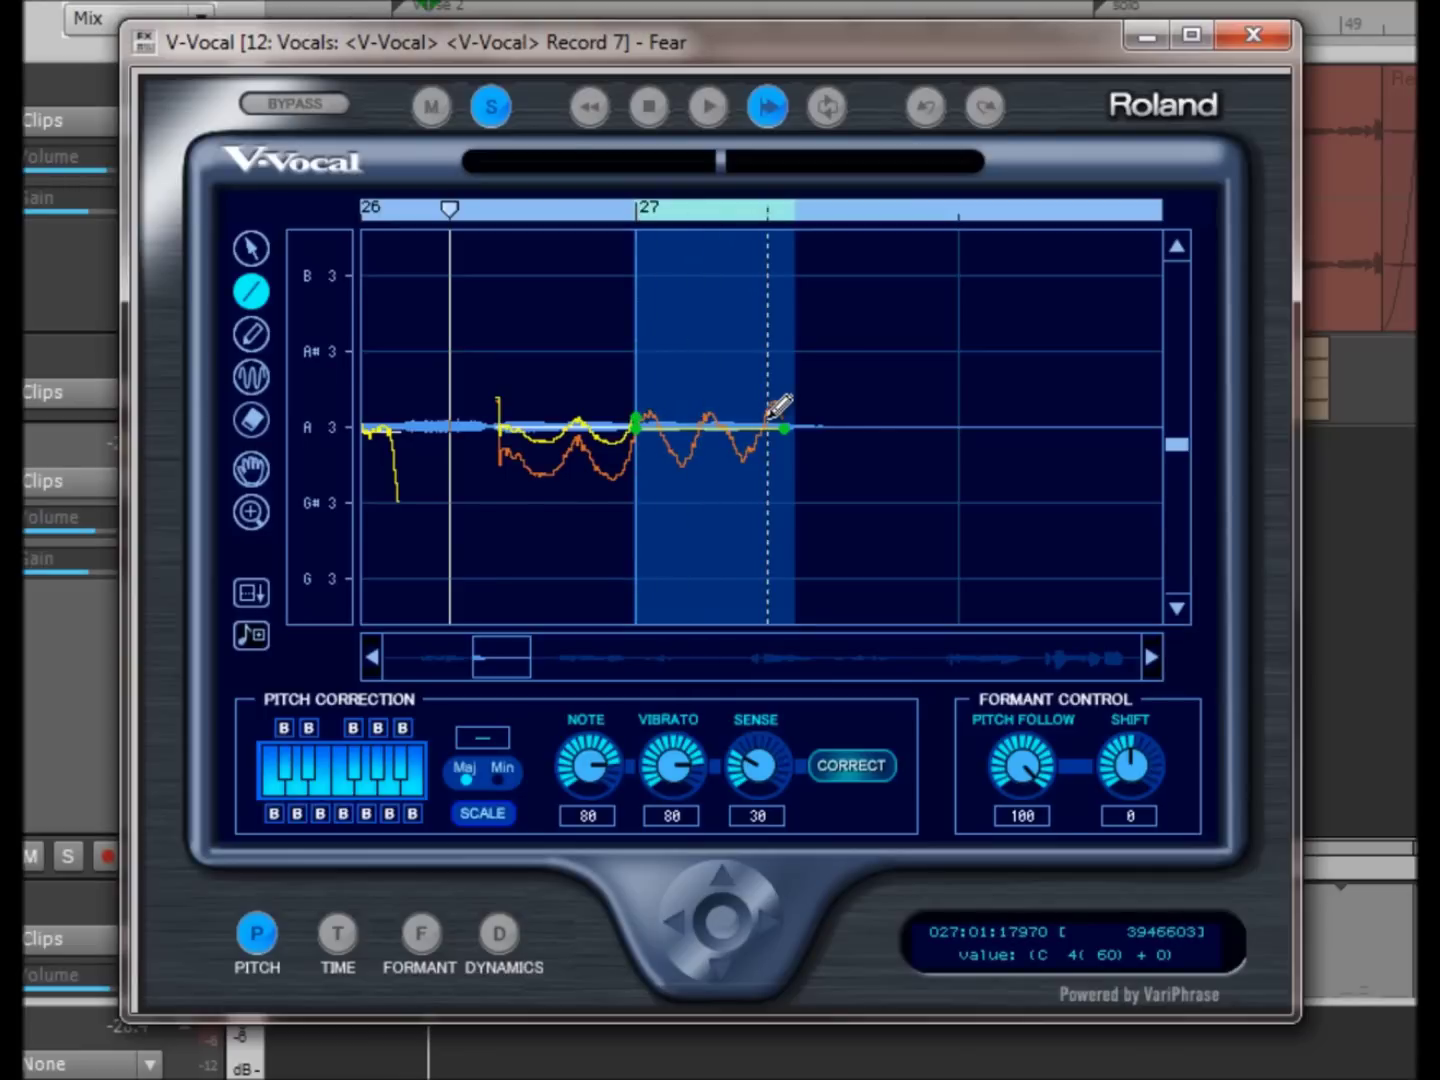
Add a wider vibrato to that stretch with the LFO Tool, audition it, then undo once
click(252, 378)
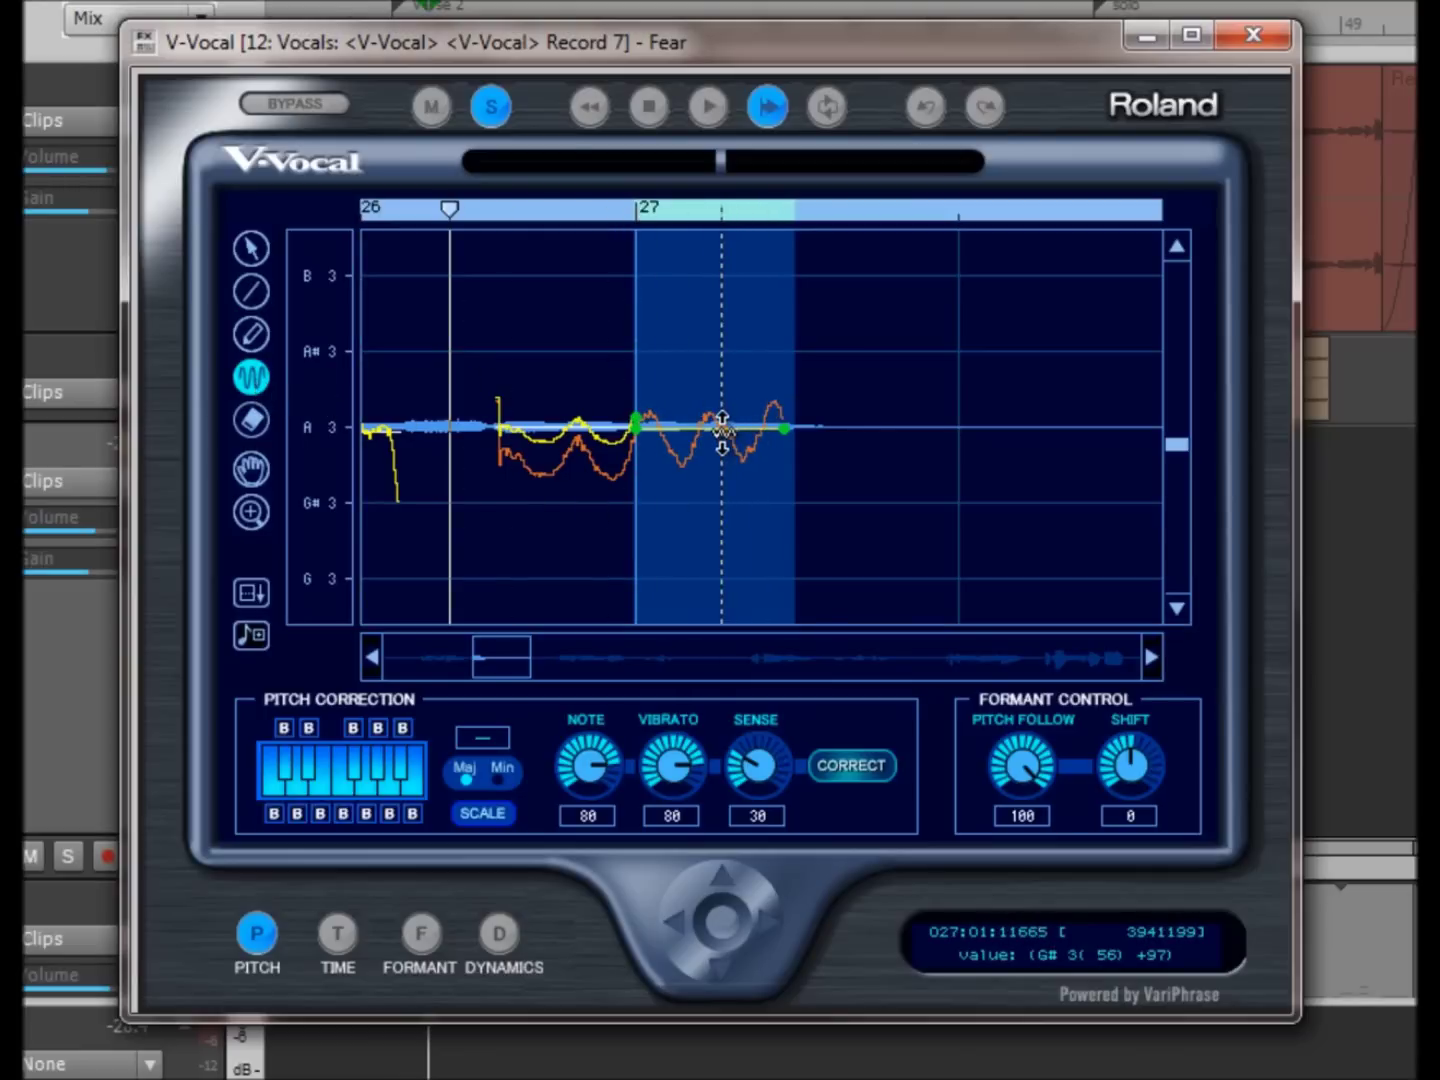
drag(722, 427, 652, 409)
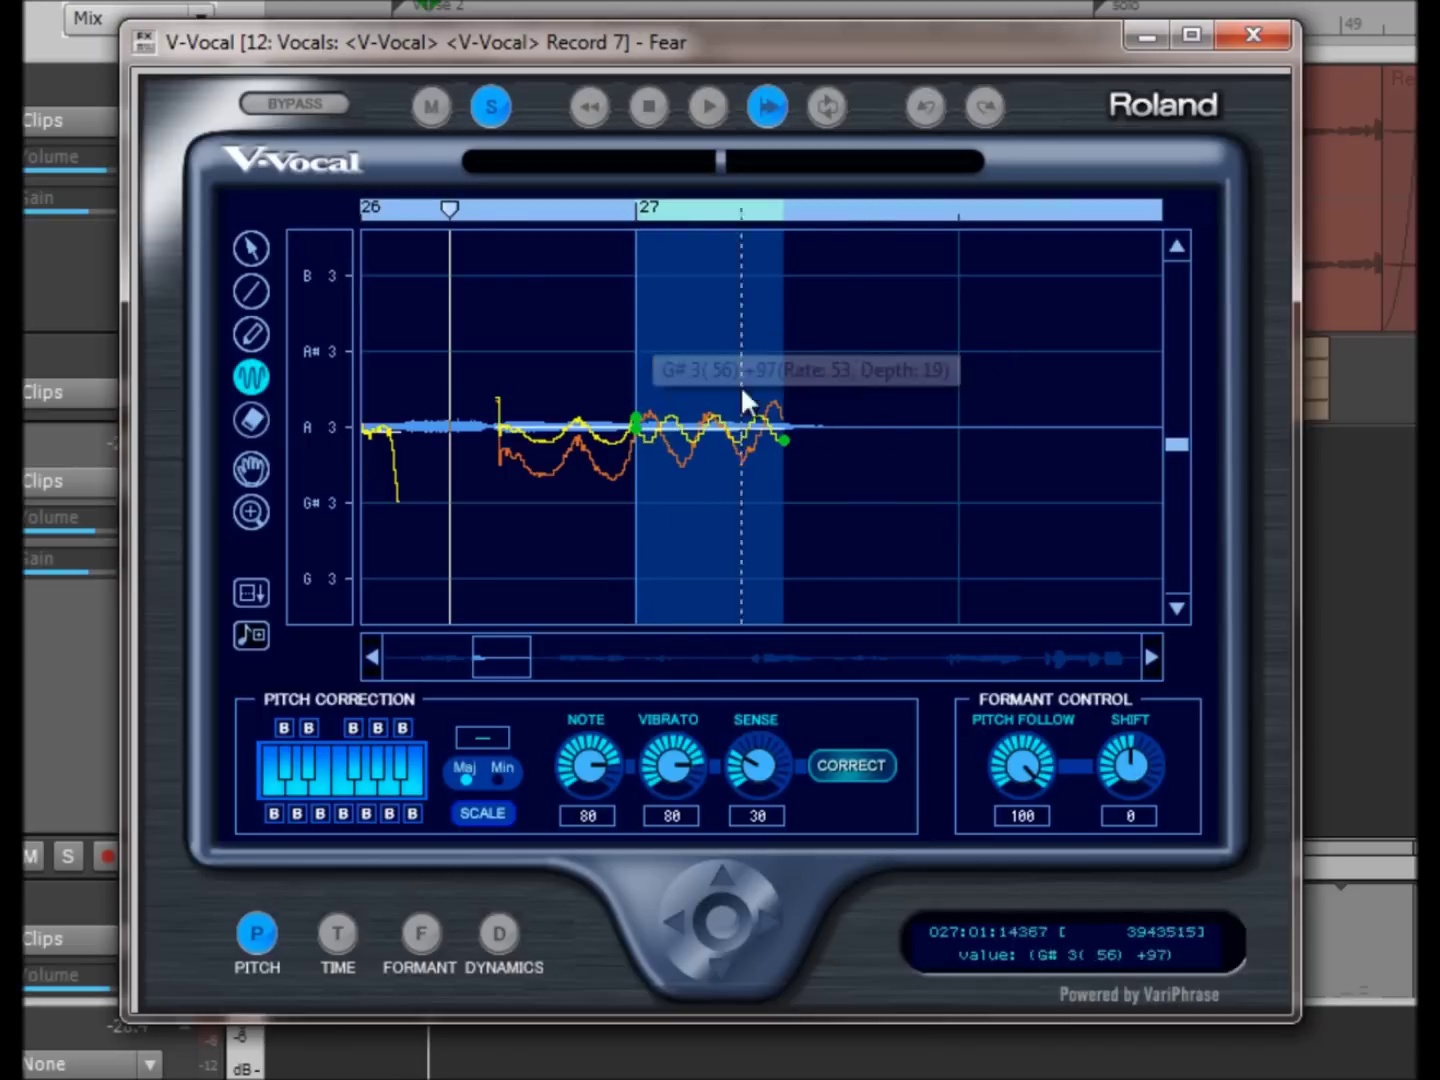
click(715, 104)
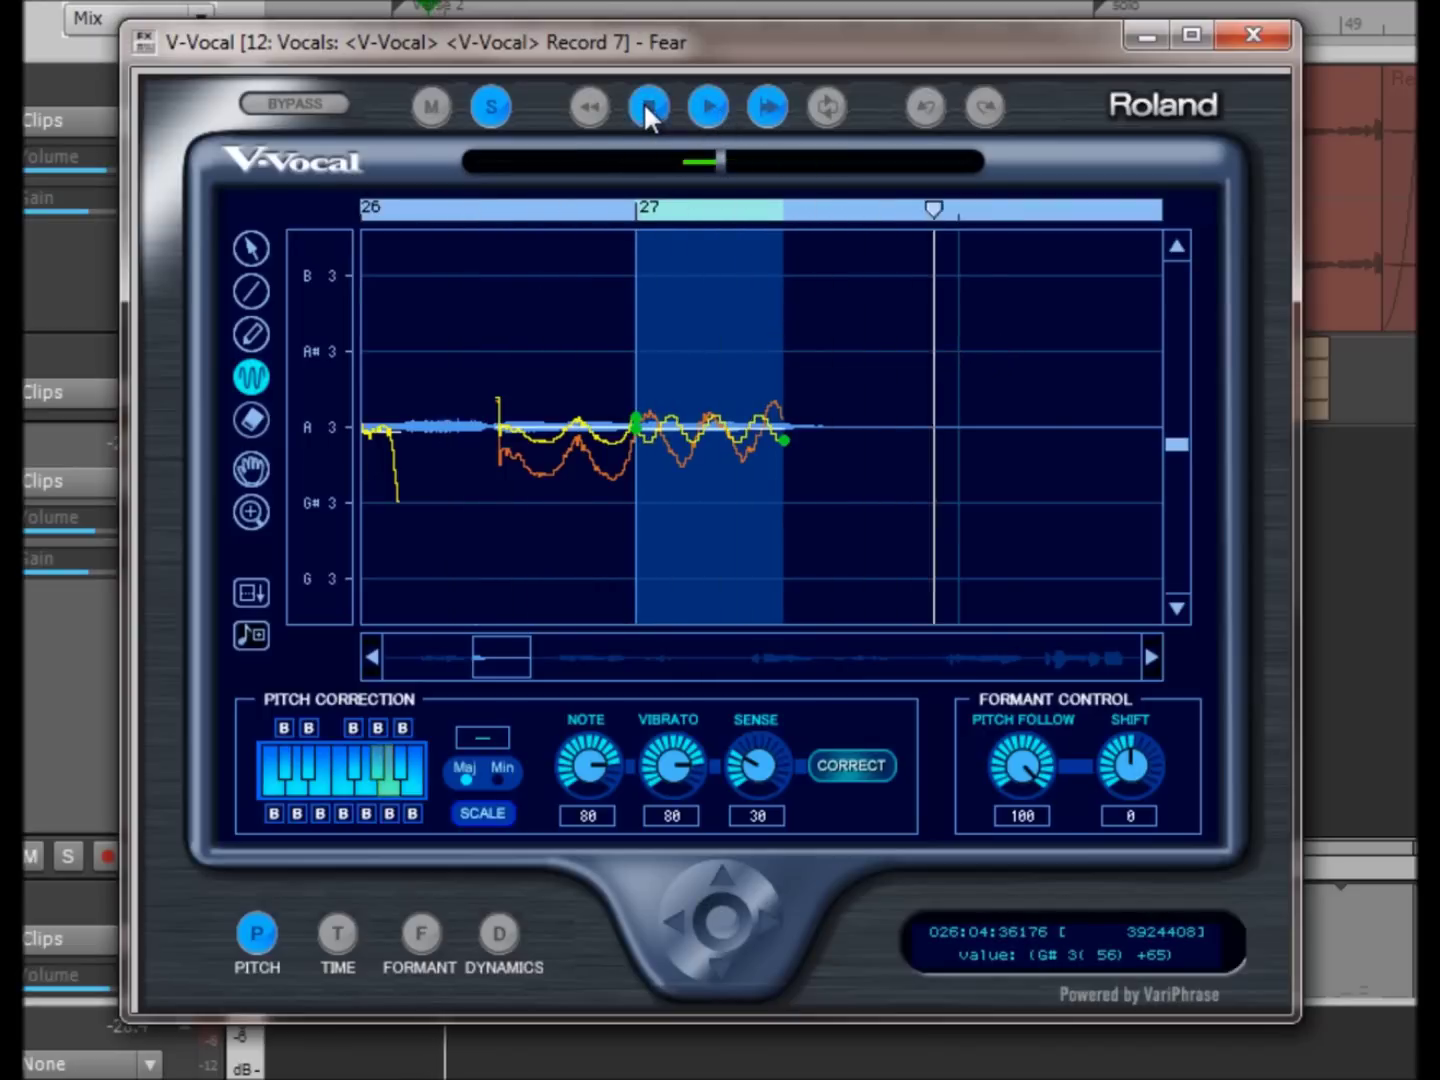
click(645, 106)
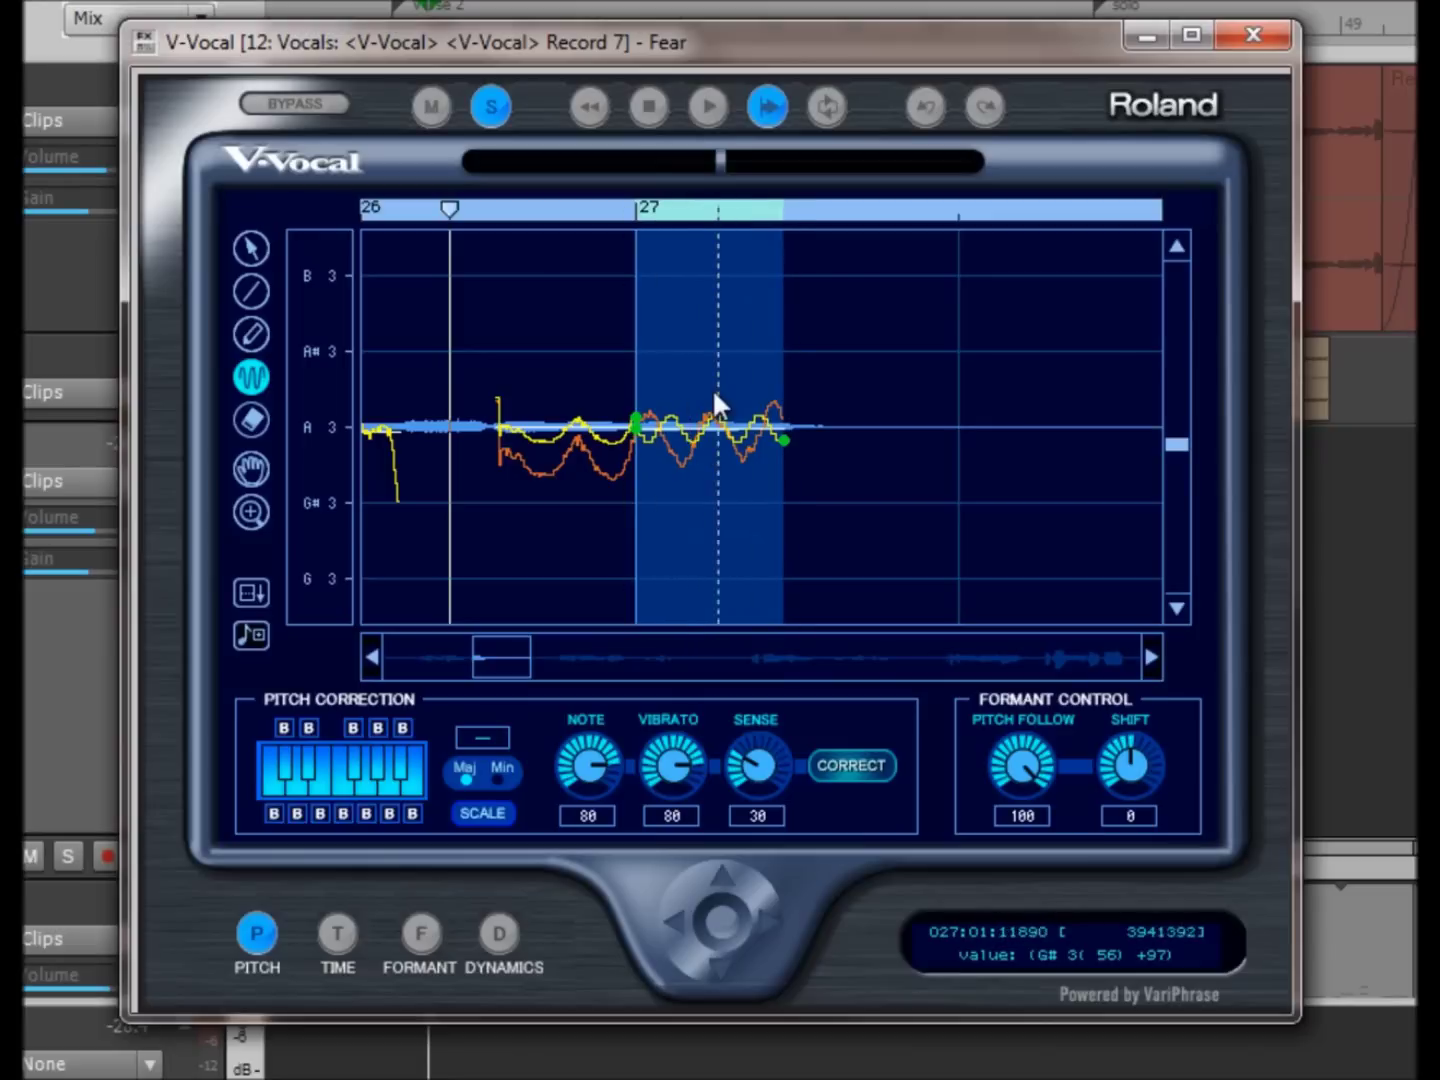
click(924, 105)
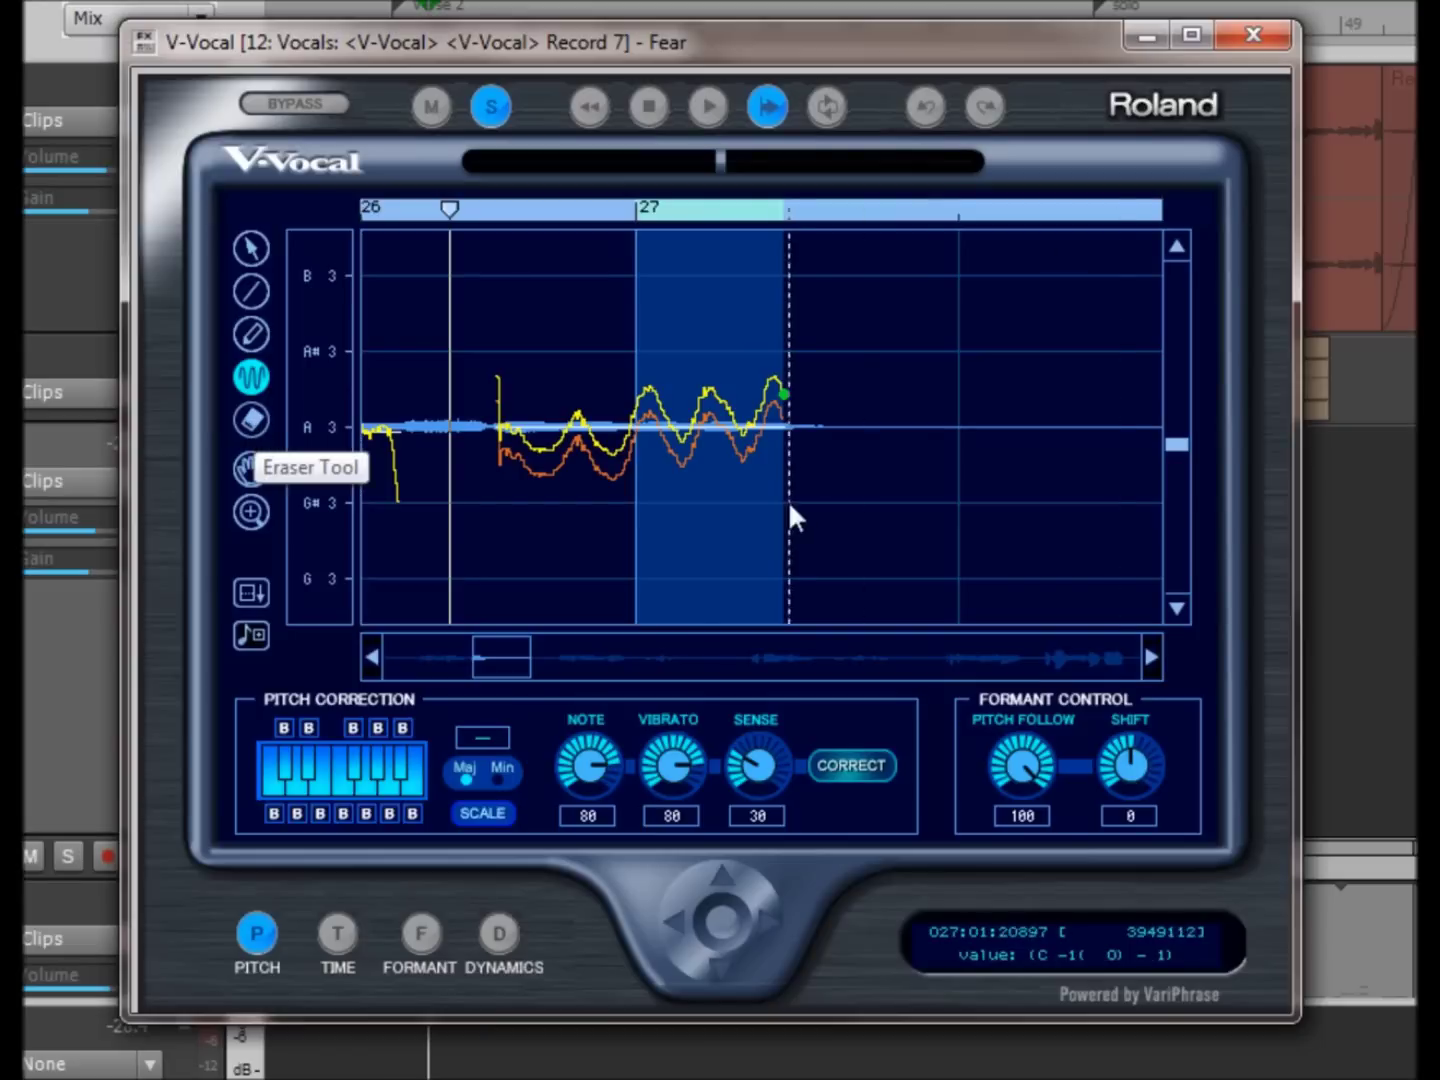
mouse_move(703, 430)
mouse_down()
mouse_move(732, 305)
mouse_move(734, 473)
mouse_move(739, 157)
mouse_up()
click(251, 421)
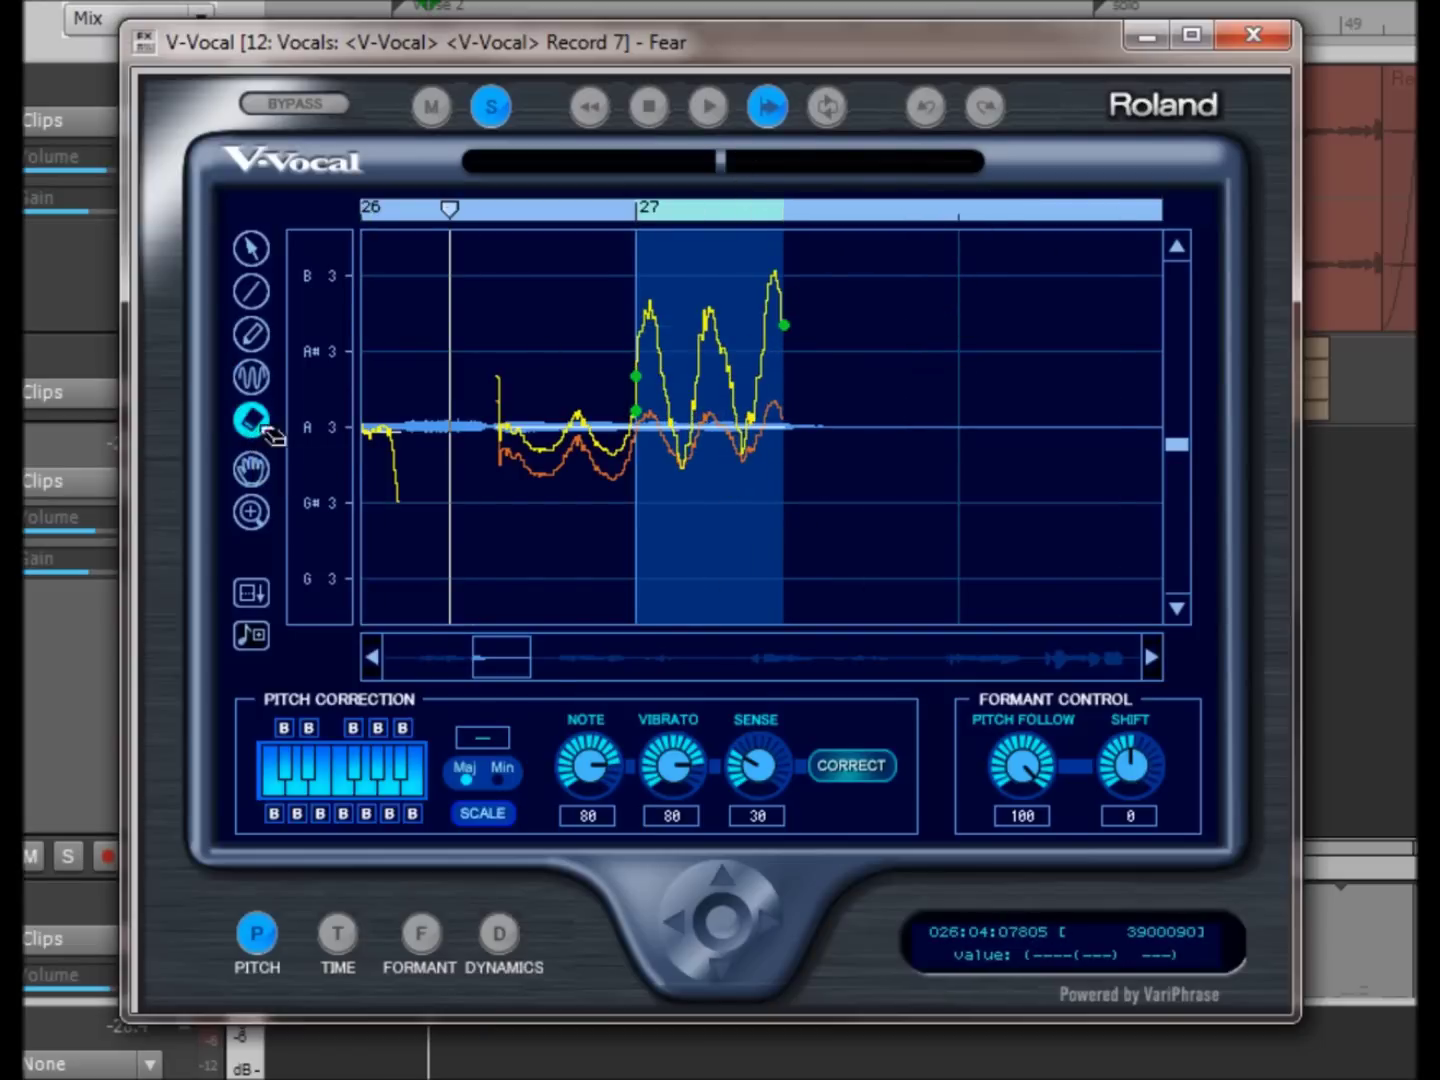
click(668, 421)
mouse_move(669, 421)
mouse_down()
mouse_move(796, 346)
mouse_move(643, 408)
mouse_move(816, 411)
mouse_move(635, 442)
mouse_move(499, 437)
mouse_move(845, 460)
mouse_move(876, 482)
mouse_move(492, 461)
mouse_up()
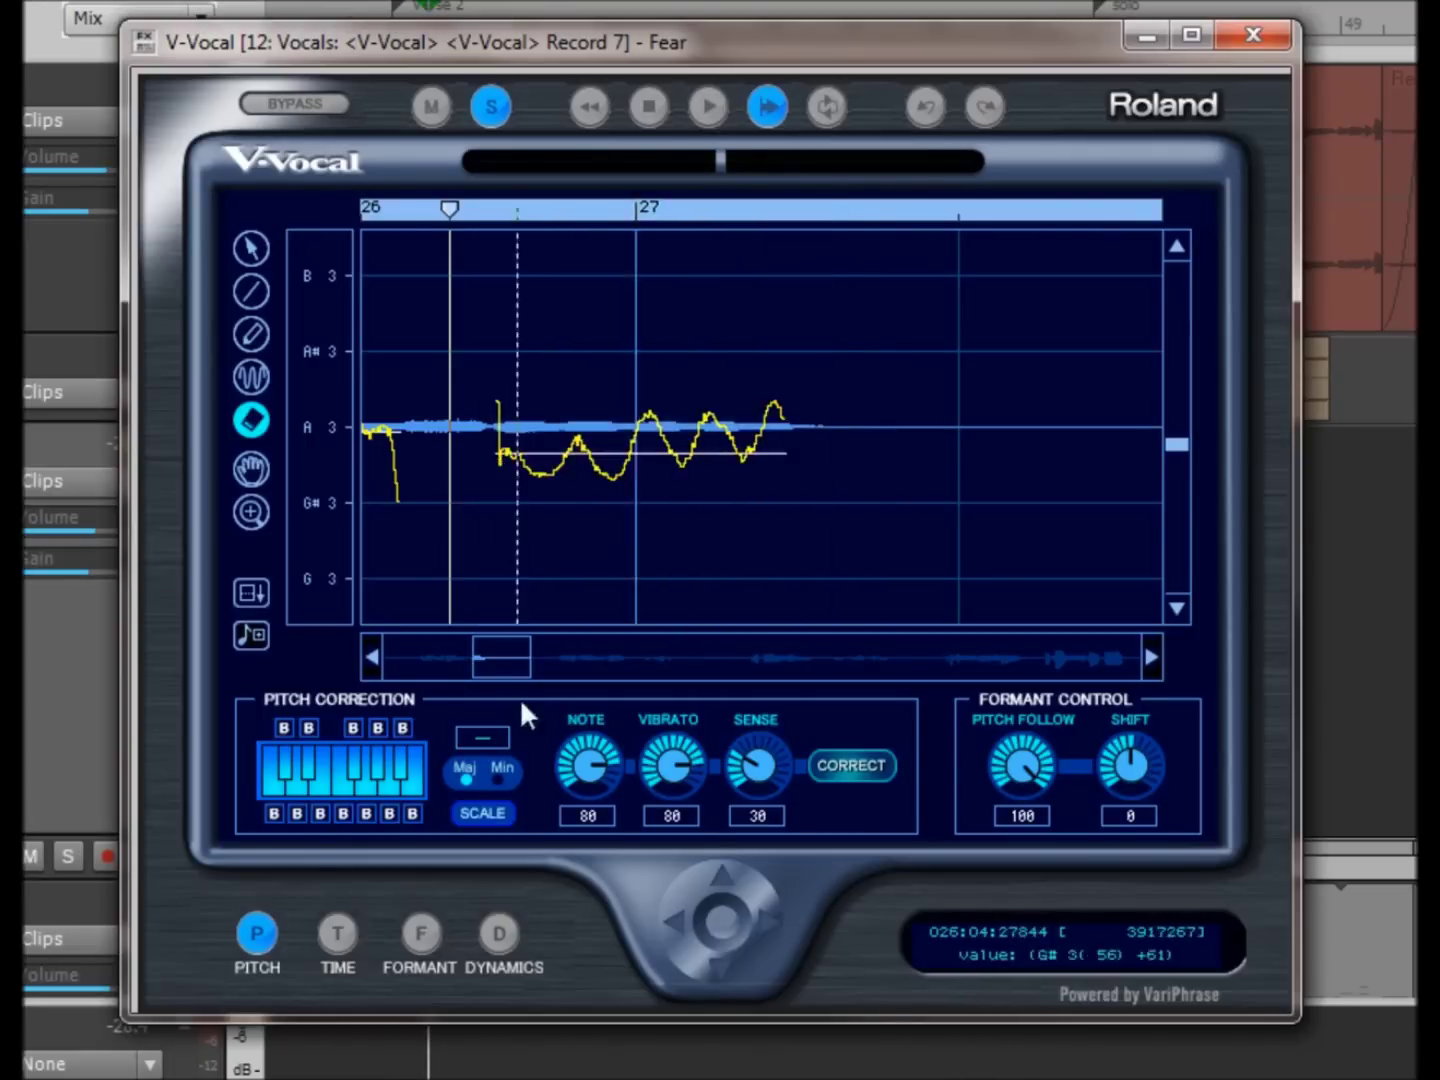
click(932, 105)
click(931, 105)
click(985, 107)
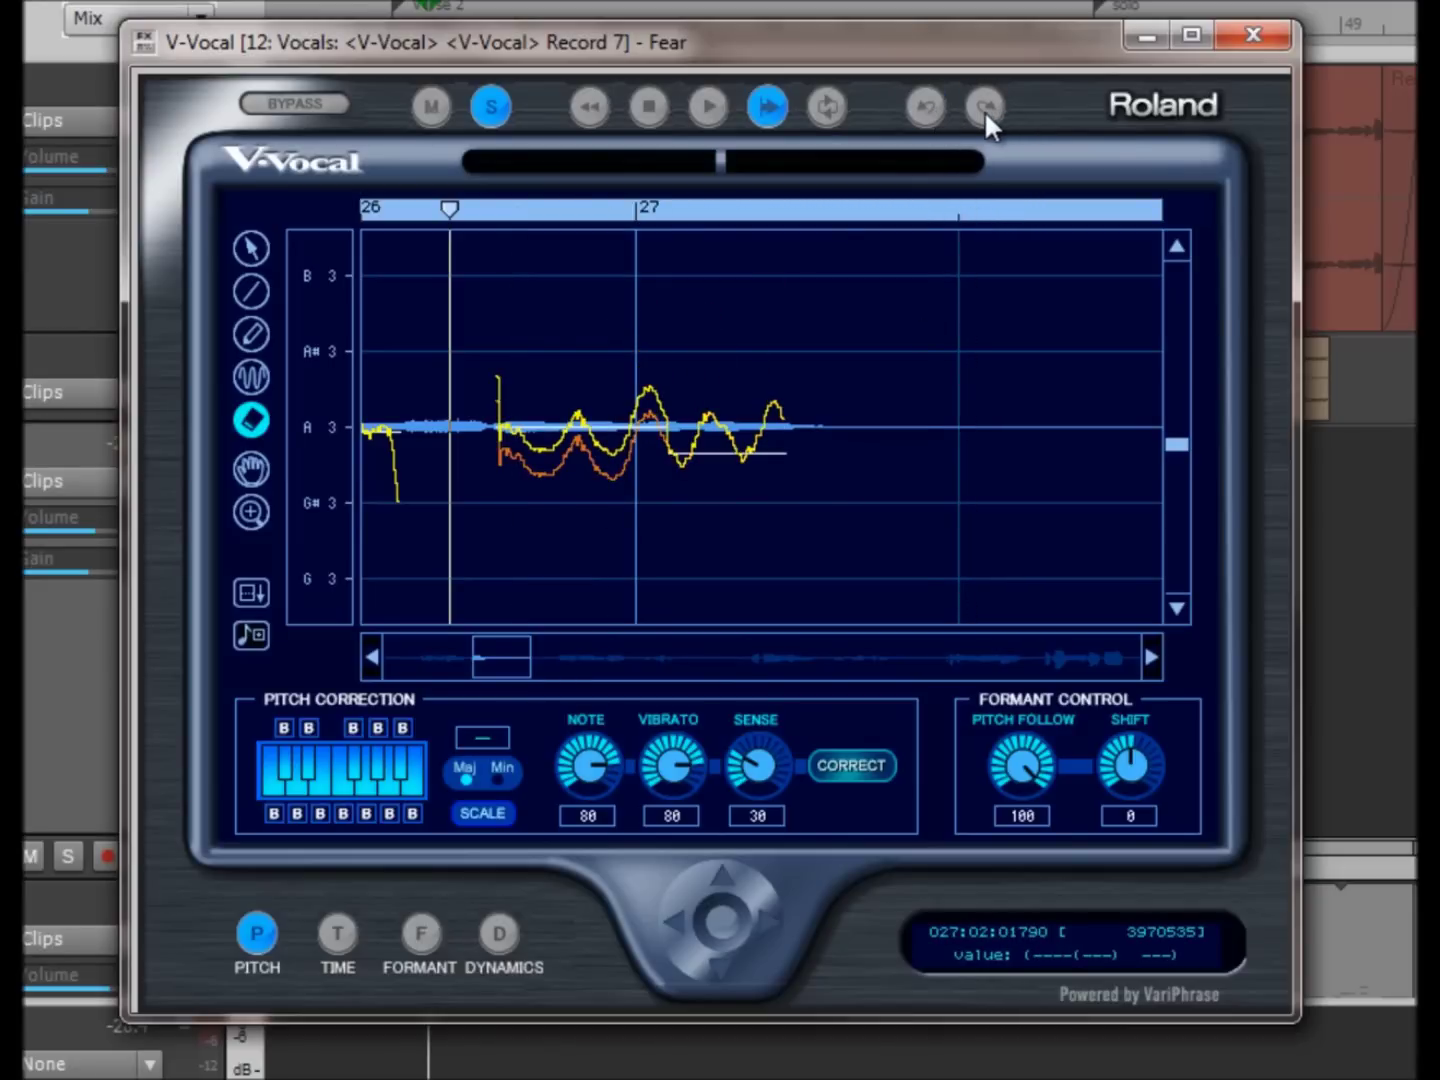
click(926, 104)
click(926, 104)
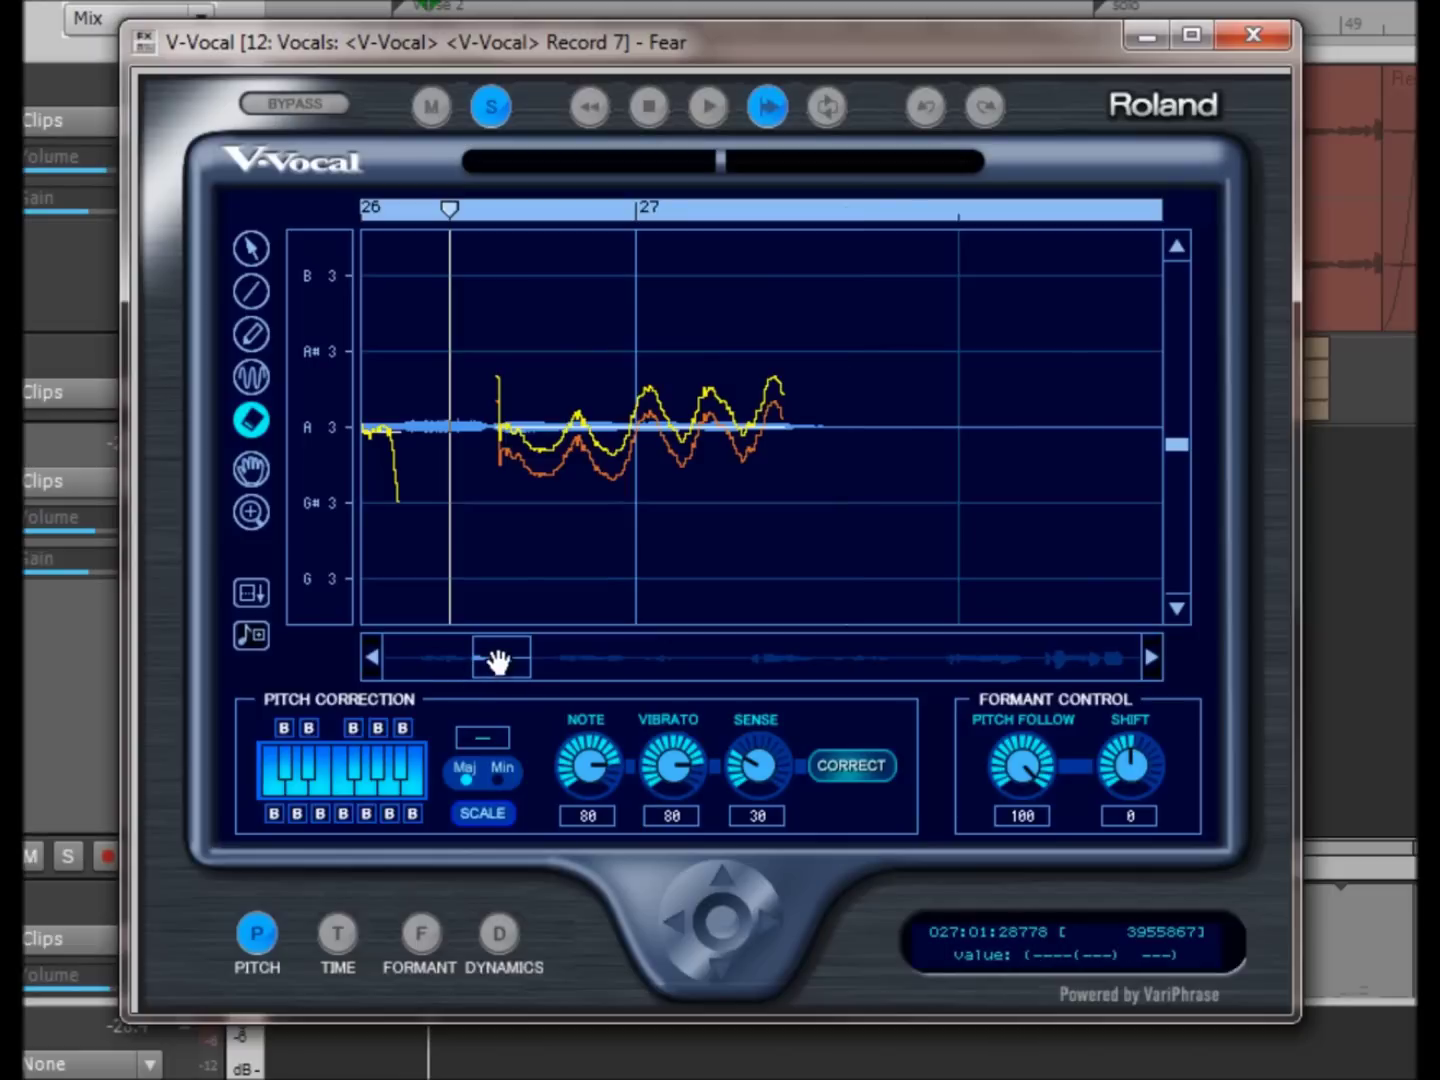
drag(499, 660, 430, 664)
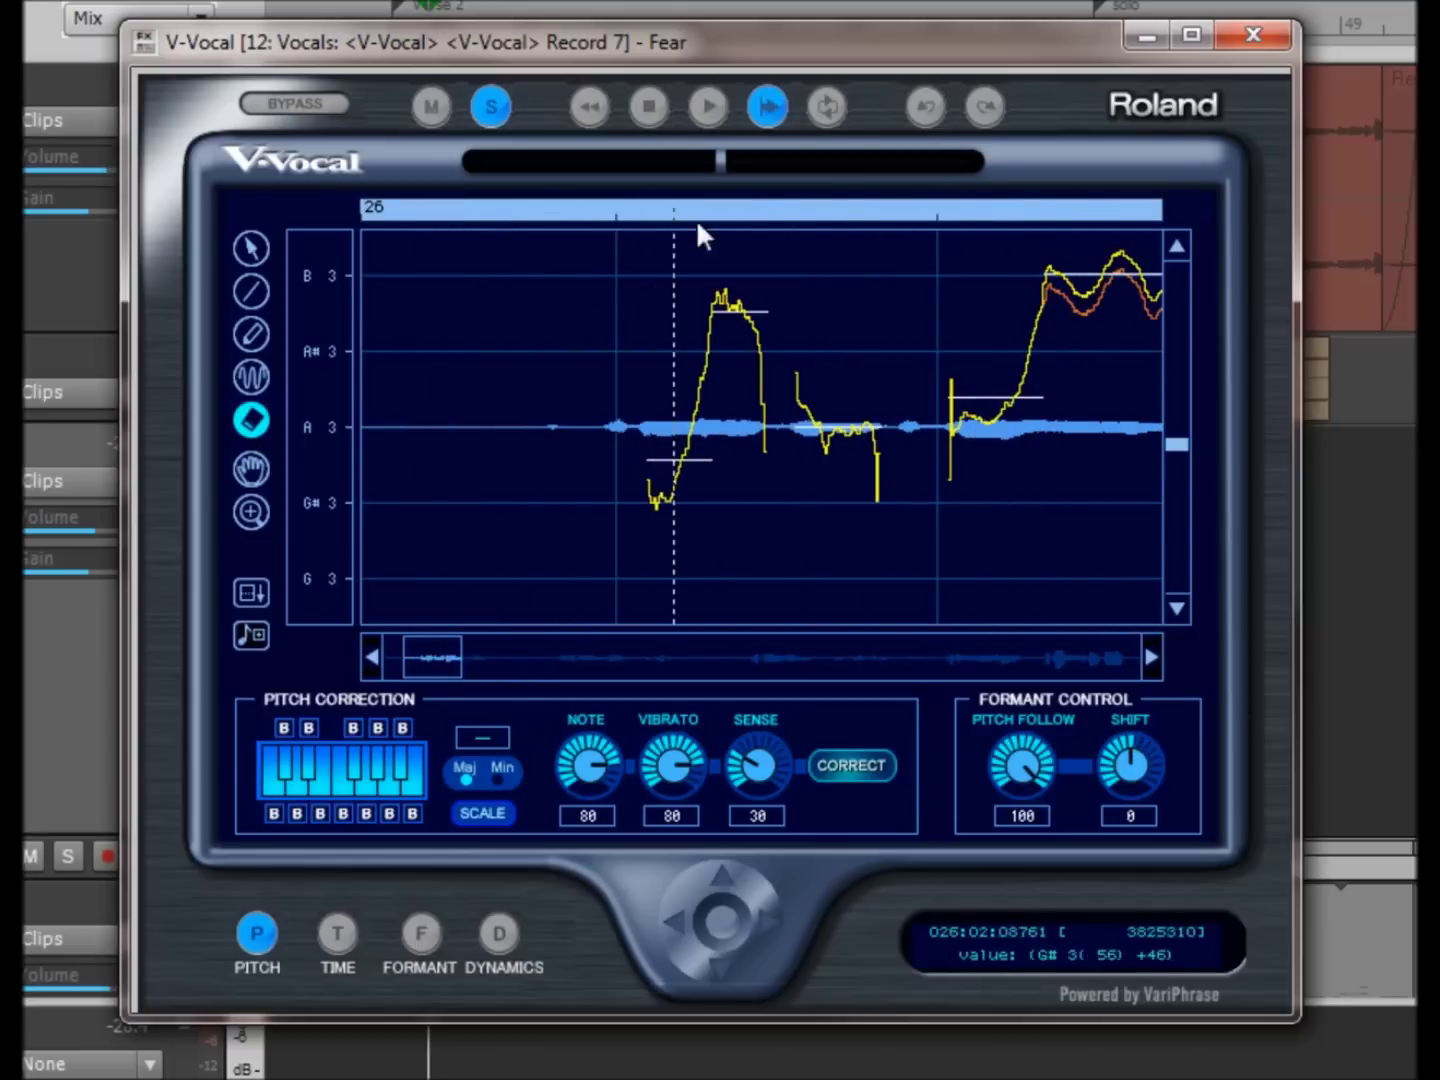
Zoom out with the Zoom tool to display bars 25 through 33
double_click(247, 513)
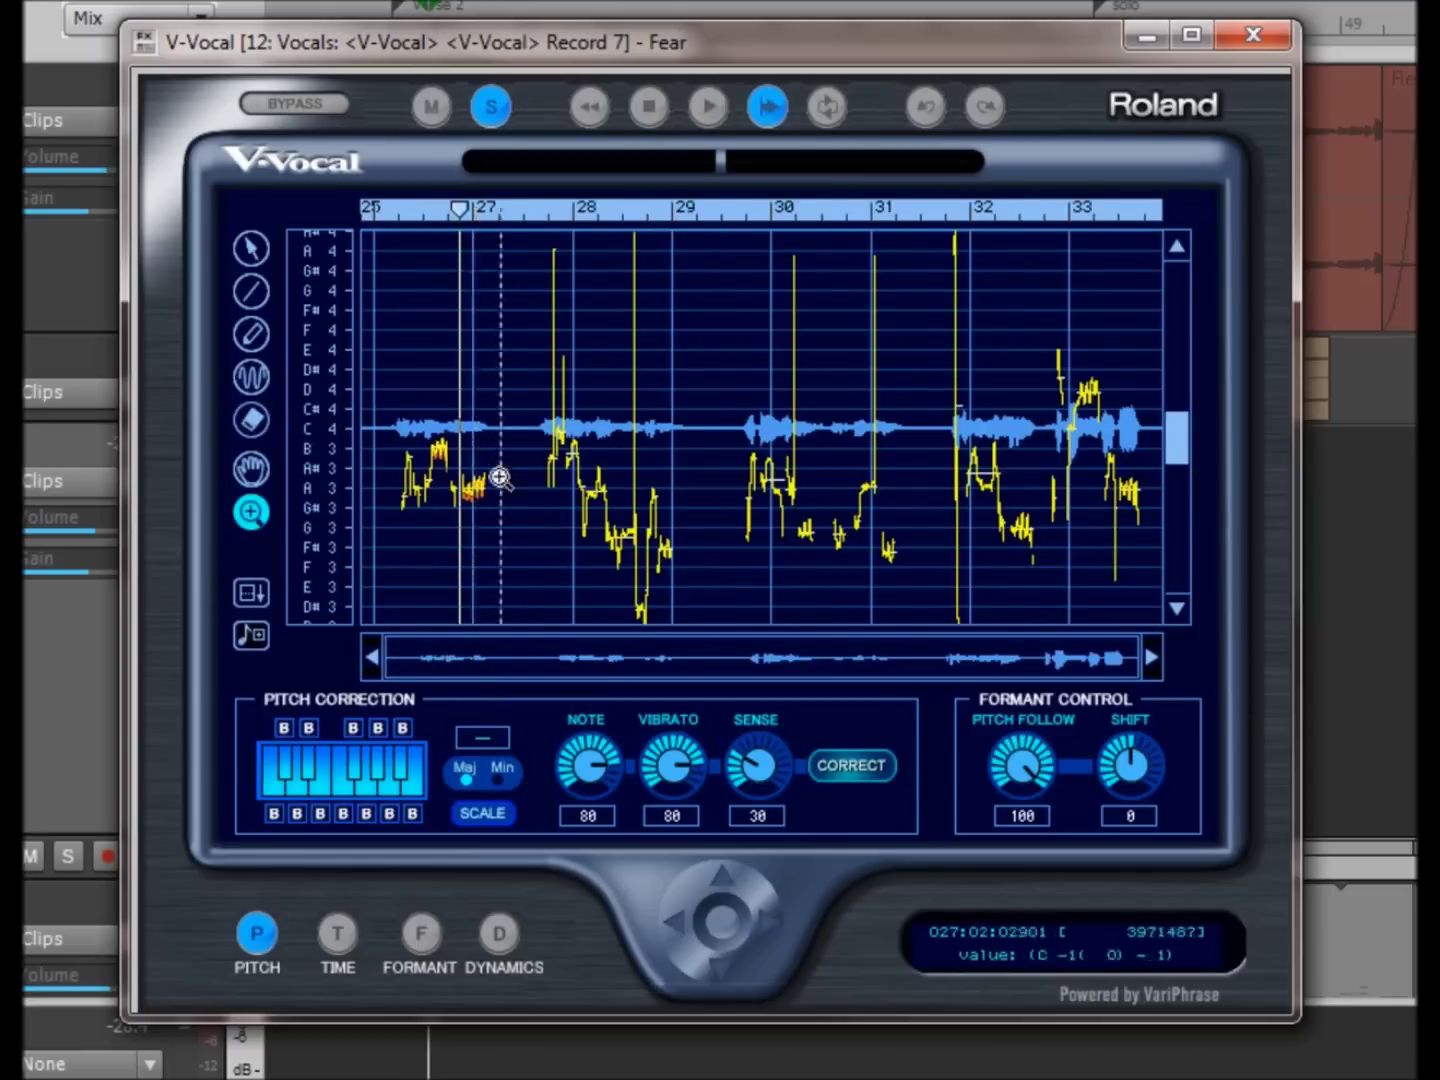